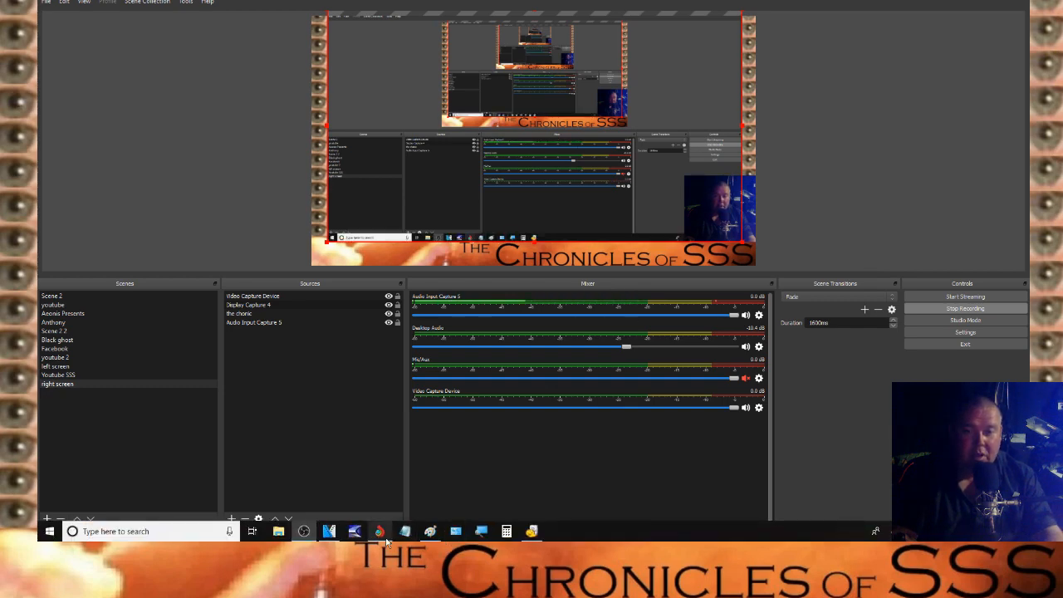
Switch to VEGAS Pro and look at the Import Media dialog and the recording already in the project media
{"action": "left_click", "coordinate": [328, 532]}
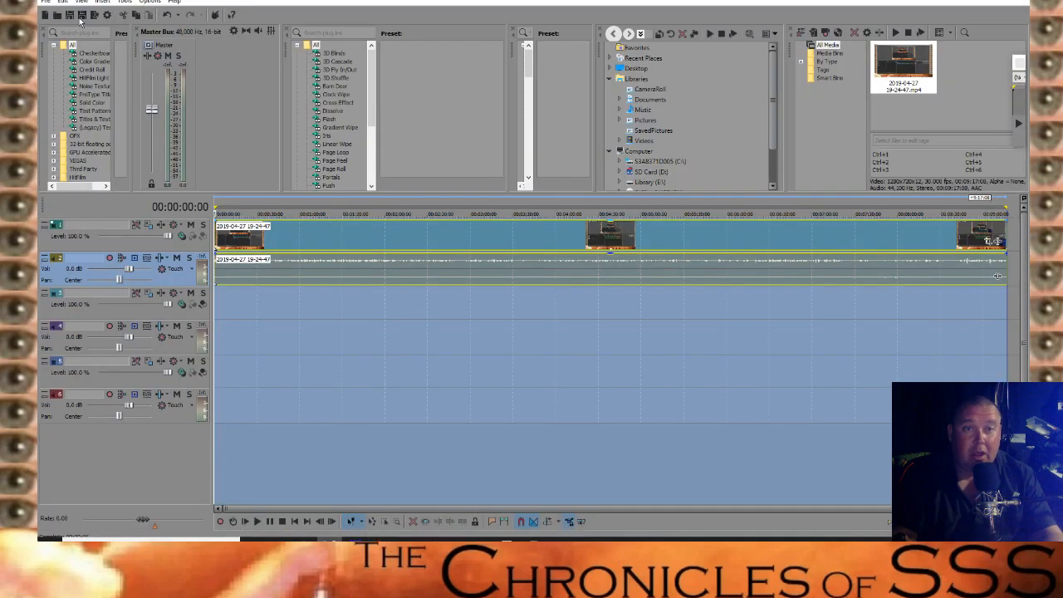
{"action": "left_click", "coordinate": [45, 2]}
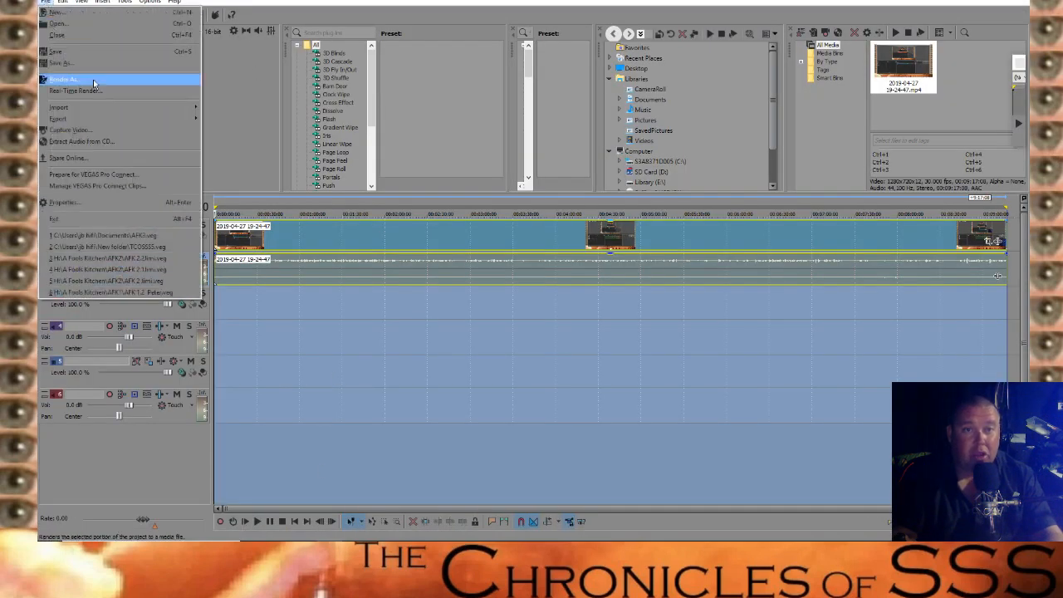
{"action": "mouse_move", "coordinate": [82, 109]}
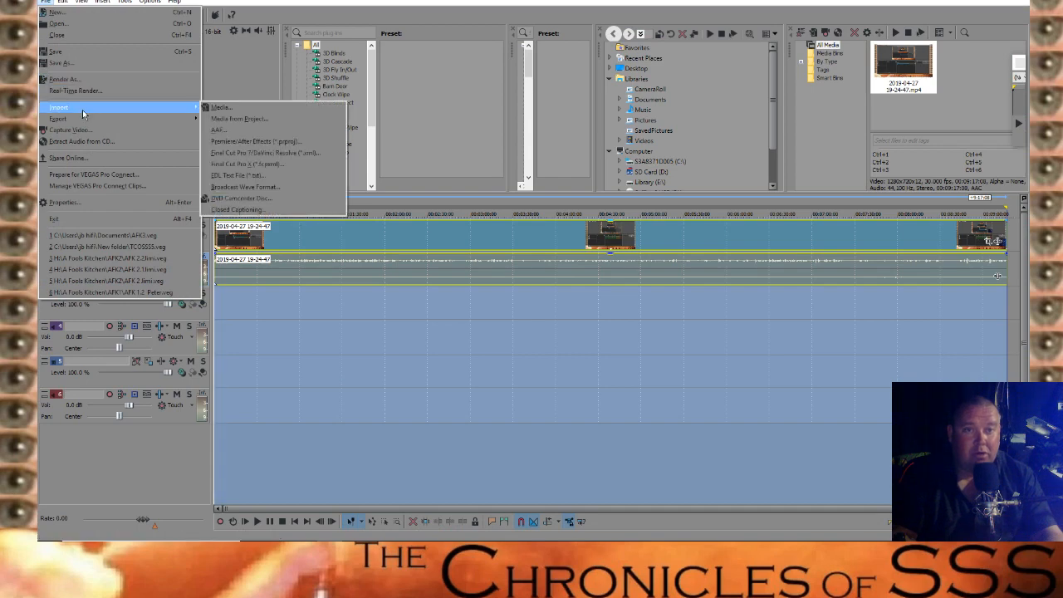
{"action": "left_click", "coordinate": [248, 108]}
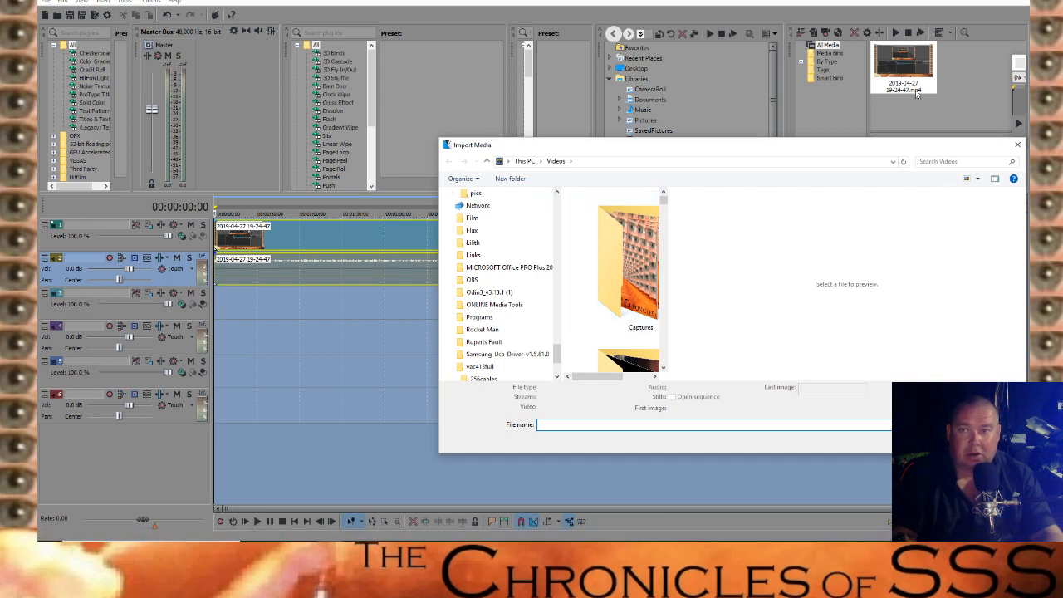
{"action": "left_click", "coordinate": [1016, 147]}
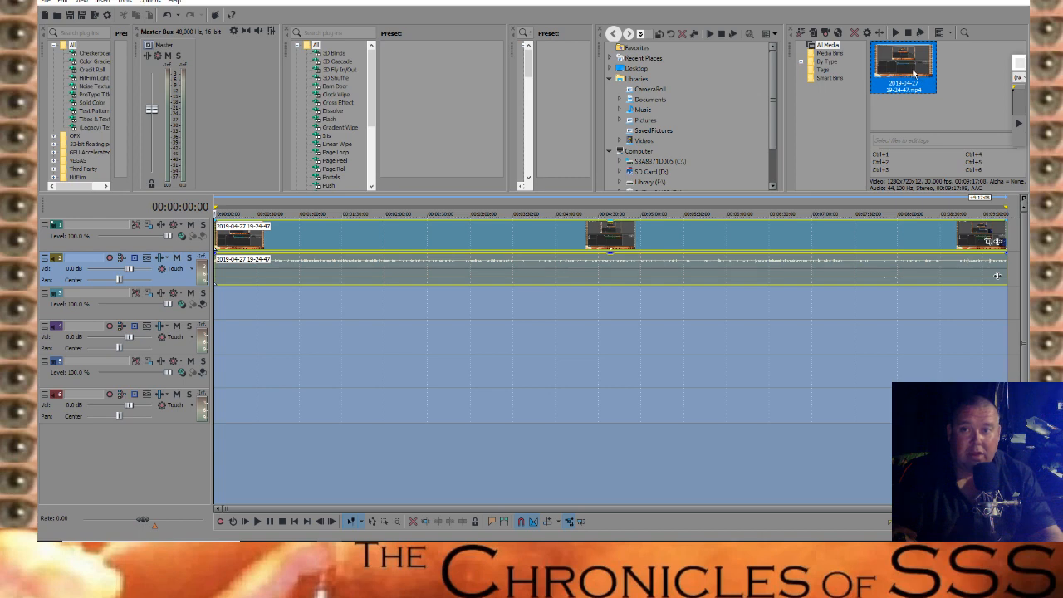
{"action": "mouse_move", "coordinate": [917, 75]}
{"action": "left_mouse_down"}
{"action": "mouse_move", "coordinate": [880, 137]}
{"action": "mouse_move", "coordinate": [629, 305]}
{"action": "mouse_move", "coordinate": [308, 371]}
{"action": "mouse_move", "coordinate": [209, 365]}
{"action": "mouse_move", "coordinate": [277, 315]}
{"action": "mouse_move", "coordinate": [191, 394]}
{"action": "mouse_move", "coordinate": [266, 266]}
{"action": "mouse_move", "coordinate": [589, 163]}
{"action": "mouse_move", "coordinate": [964, 70]}
{"action": "mouse_move", "coordinate": [907, 74]}
{"action": "left_mouse_up"}
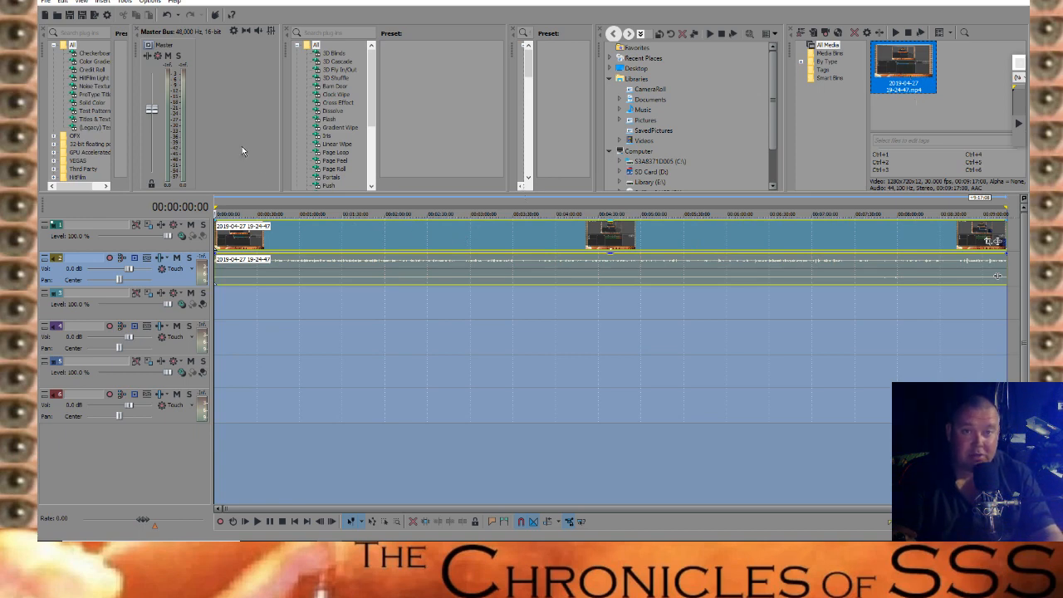
{"action": "left_click", "coordinate": [47, 2]}
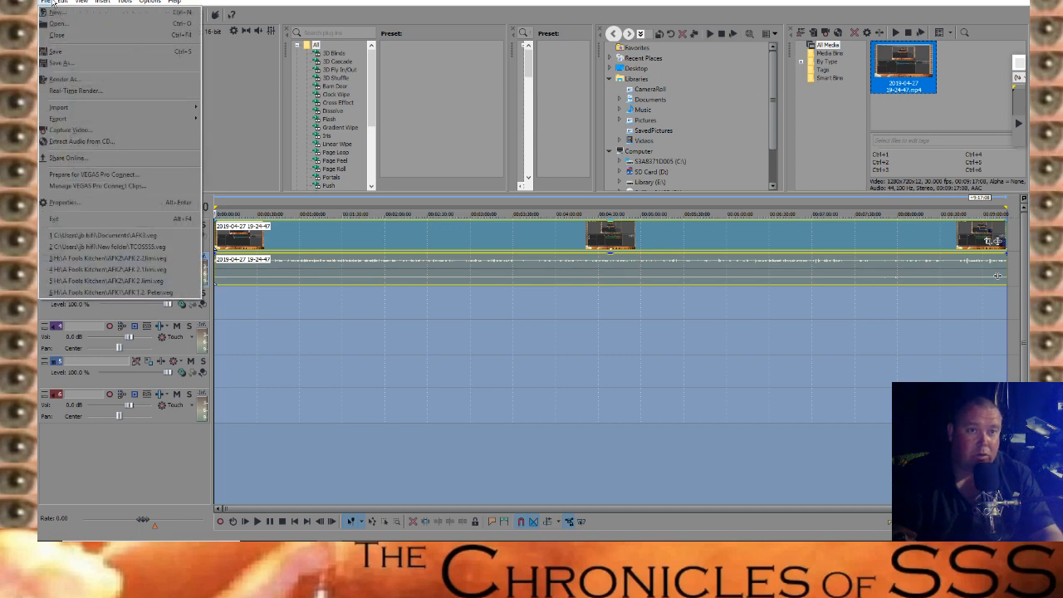
{"action": "left_click", "coordinate": [43, 80]}
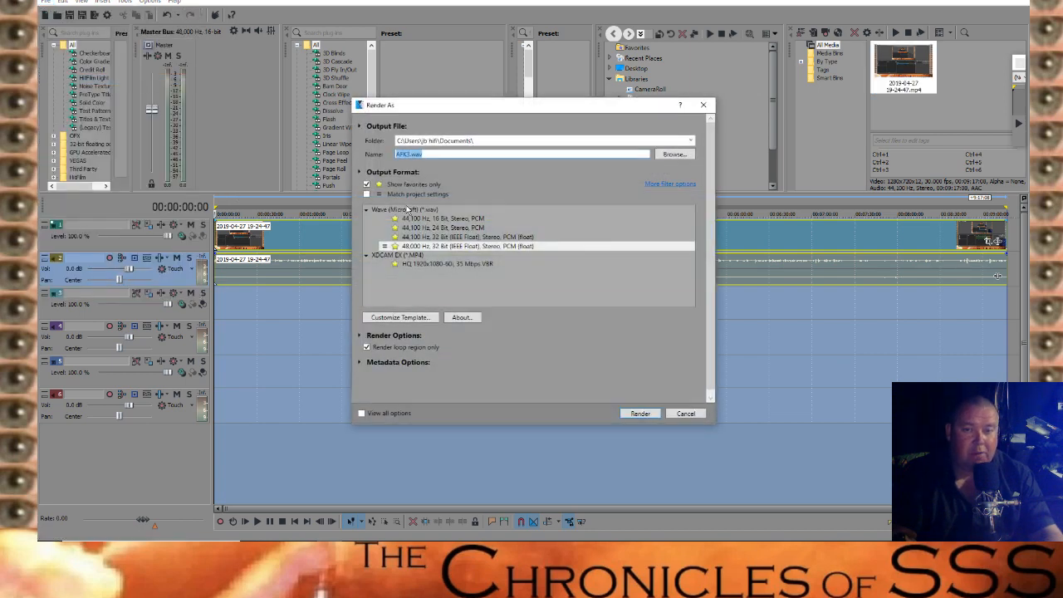
{"action": "left_click", "coordinate": [444, 266]}
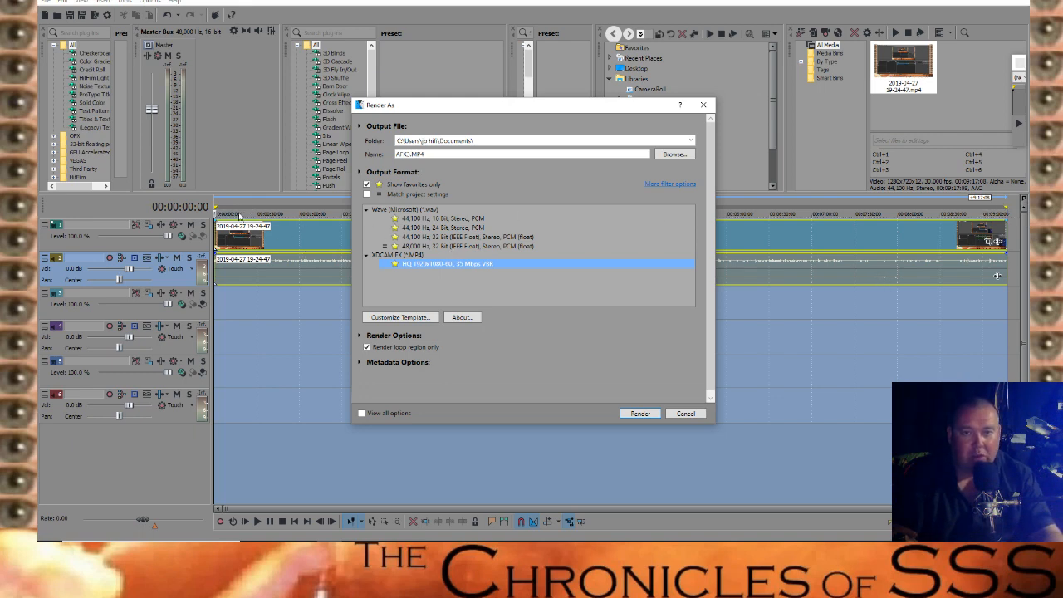
{"action": "left_click", "coordinate": [982, 211]}
{"action": "left_click", "coordinate": [686, 412]}
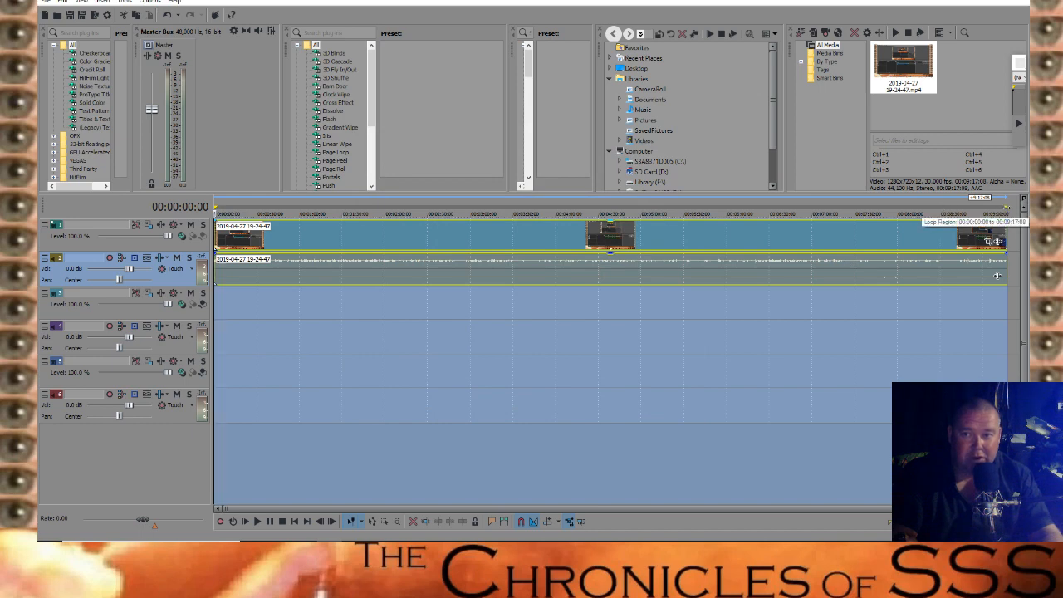
Place the timeline cursor at the end of the clip and review the WAV settings for rendering the loop region
{"action": "mouse_move", "coordinate": [1005, 201]}
{"action": "left_mouse_down"}
{"action": "mouse_move", "coordinate": [255, 201]}
{"action": "mouse_move", "coordinate": [1007, 209]}
{"action": "left_mouse_up"}
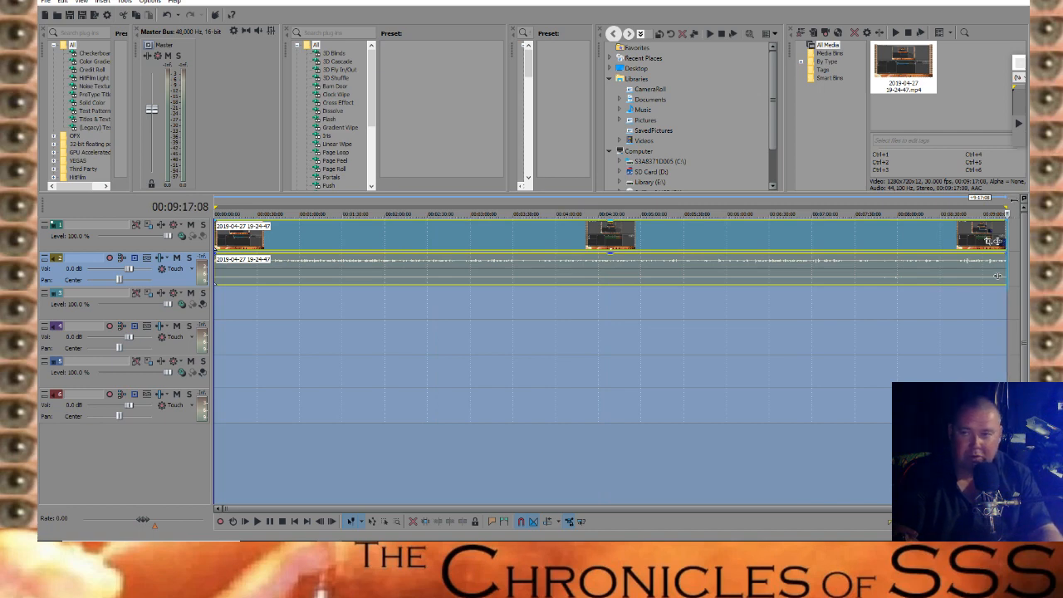
{"action": "mouse_move", "coordinate": [1016, 211]}
{"action": "left_mouse_down"}
{"action": "mouse_move", "coordinate": [313, 206]}
{"action": "mouse_move", "coordinate": [1007, 208]}
{"action": "left_mouse_up"}
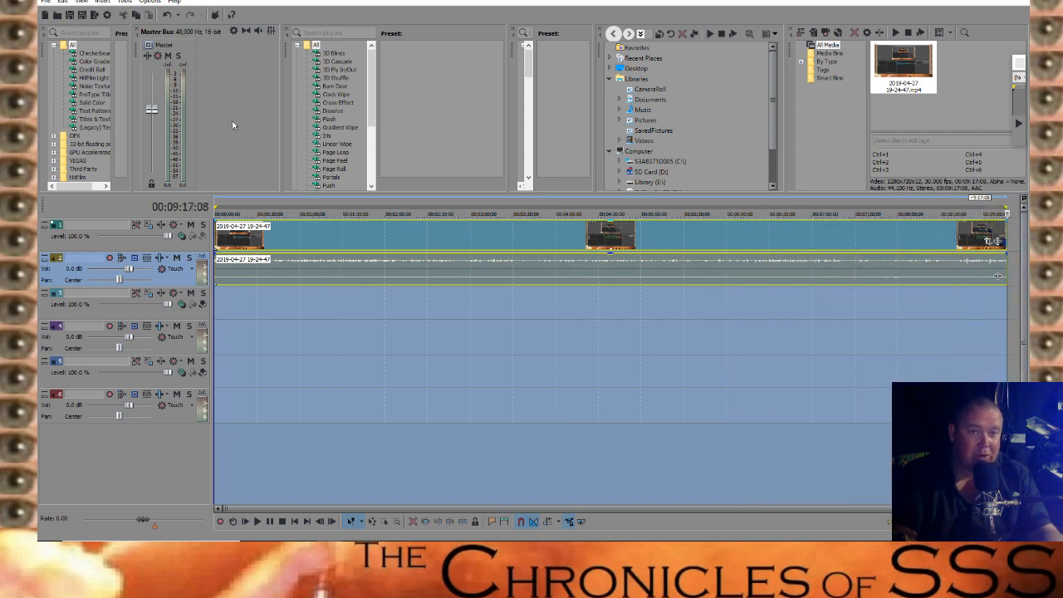
{"action": "left_click", "coordinate": [48, 3]}
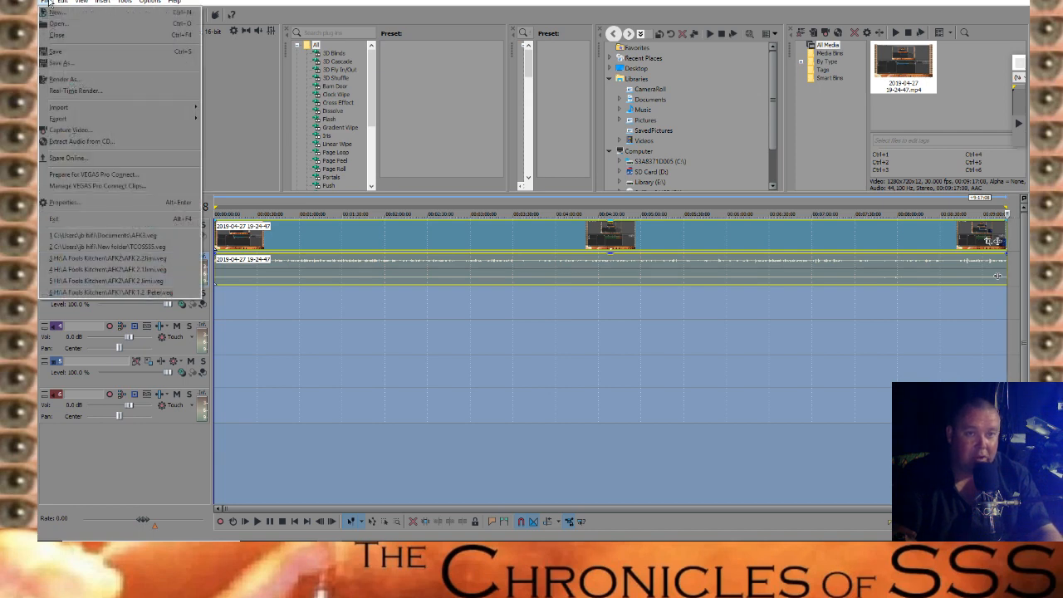
{"action": "left_click", "coordinate": [83, 78]}
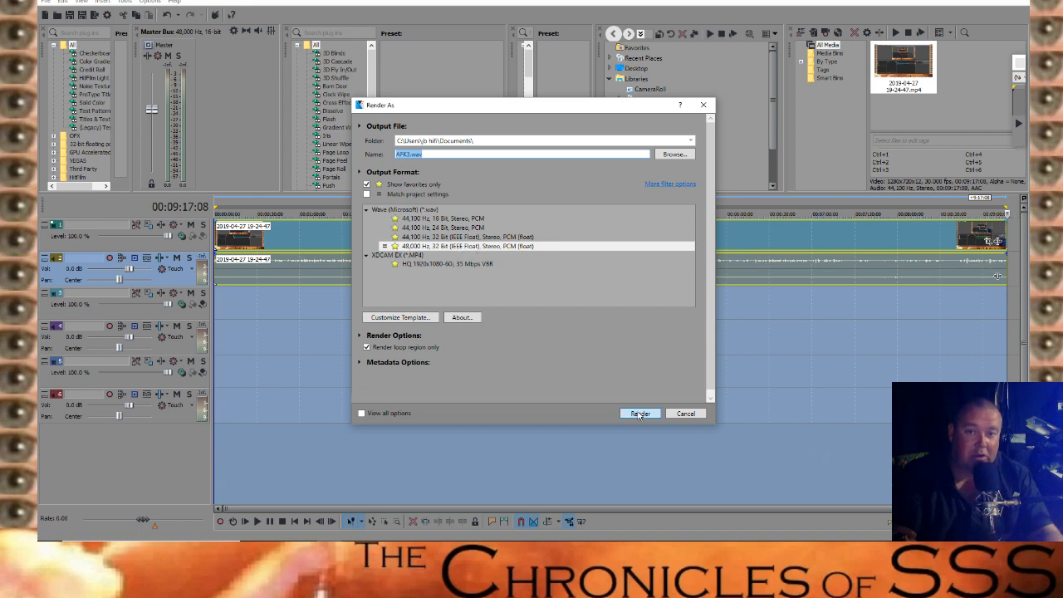
{"action": "left_click", "coordinate": [682, 412]}
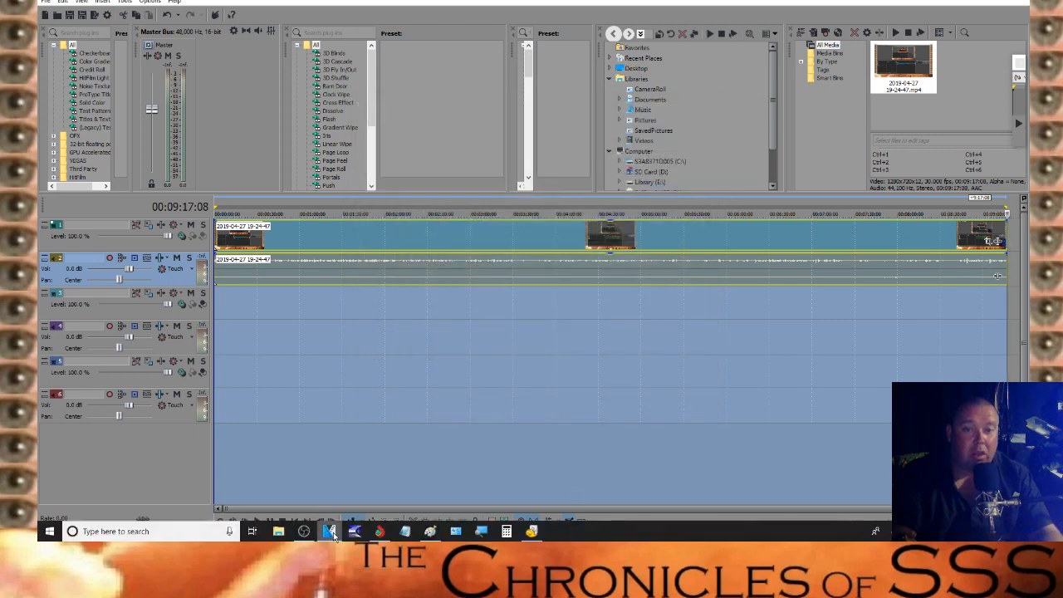
Switch to Cool Edit Pro, dismiss the Tip of the Day and maximize the window
{"action": "left_click", "coordinate": [356, 535]}
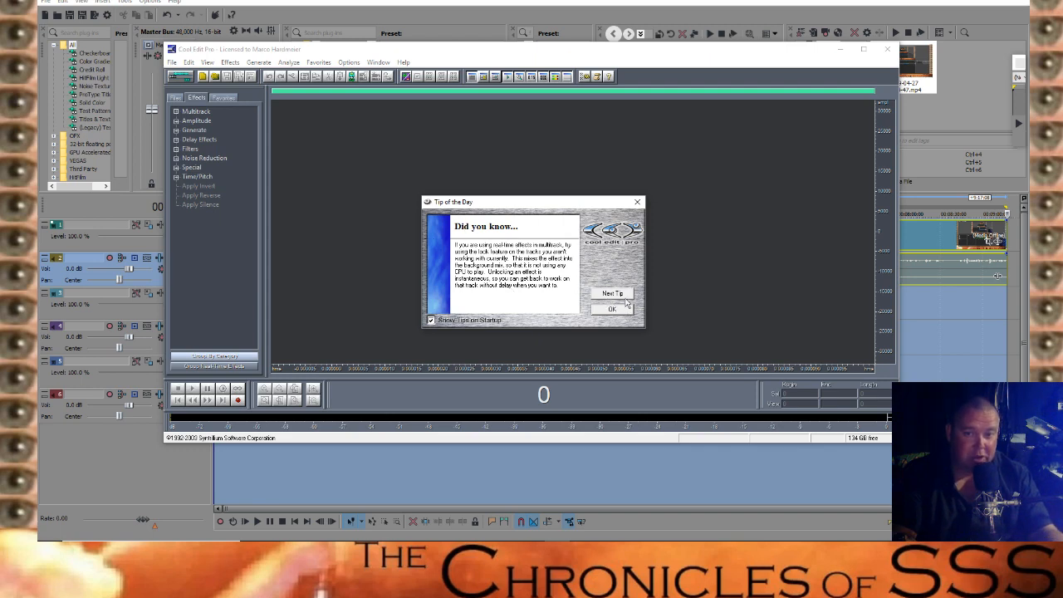
{"action": "left_click", "coordinate": [624, 294]}
{"action": "left_click", "coordinate": [626, 294]}
{"action": "left_click", "coordinate": [625, 294]}
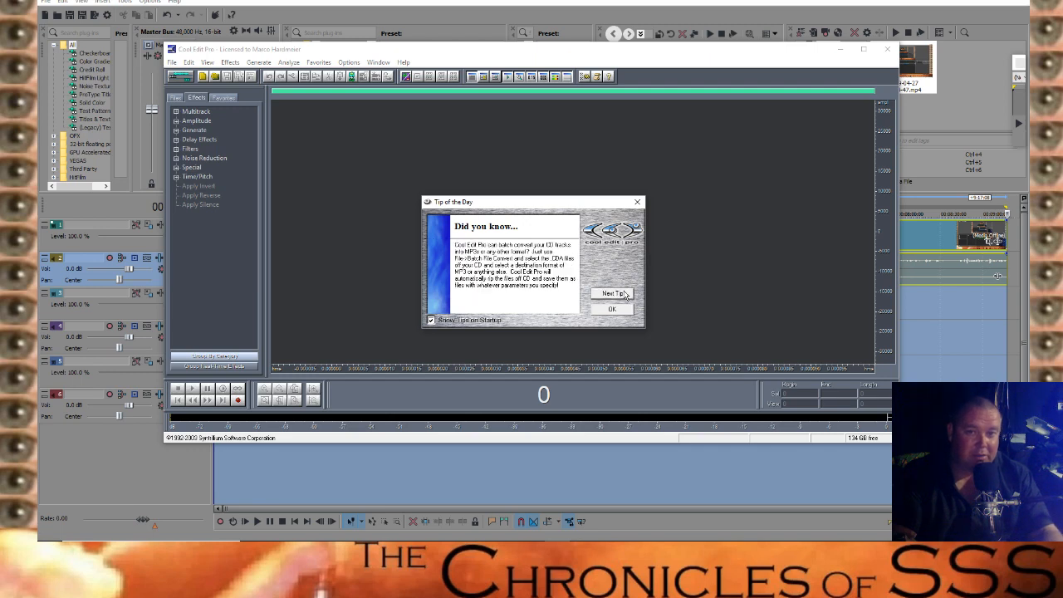
{"action": "left_click", "coordinate": [626, 294]}
{"action": "left_click", "coordinate": [626, 294]}
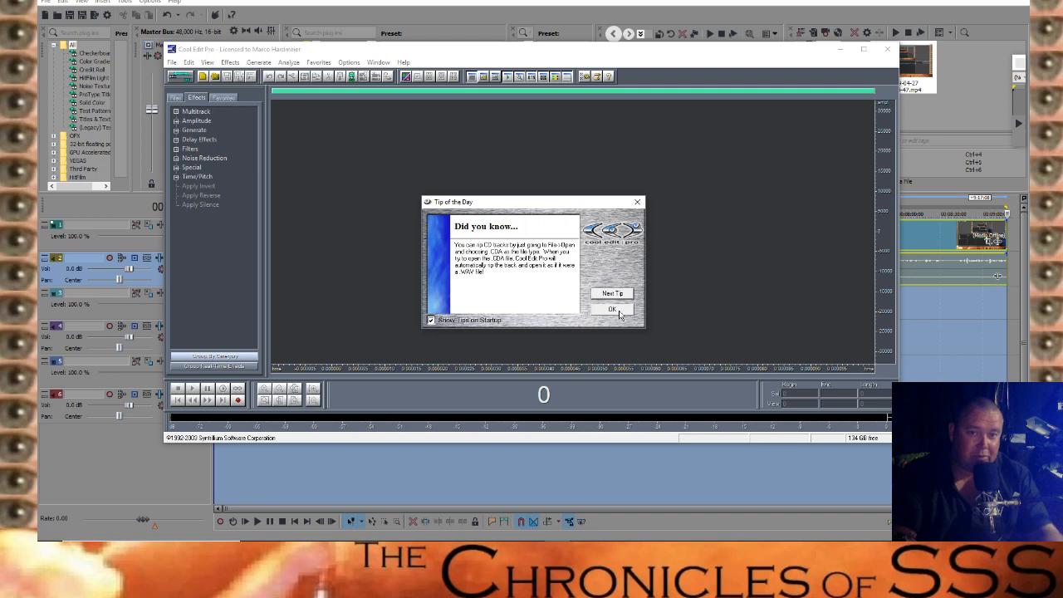
{"action": "left_click", "coordinate": [611, 309]}
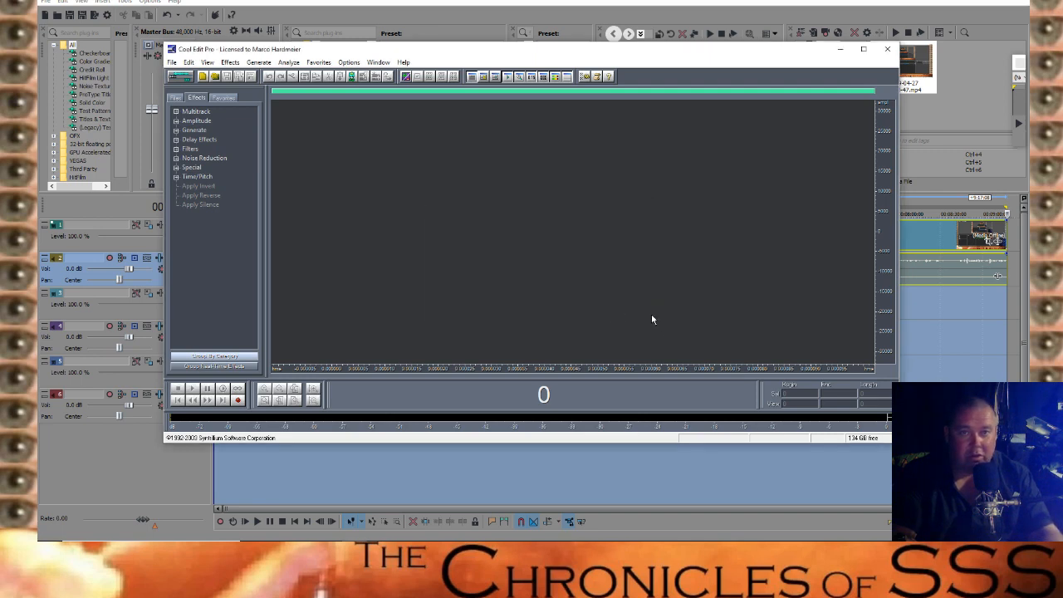
{"action": "left_click", "coordinate": [863, 49]}
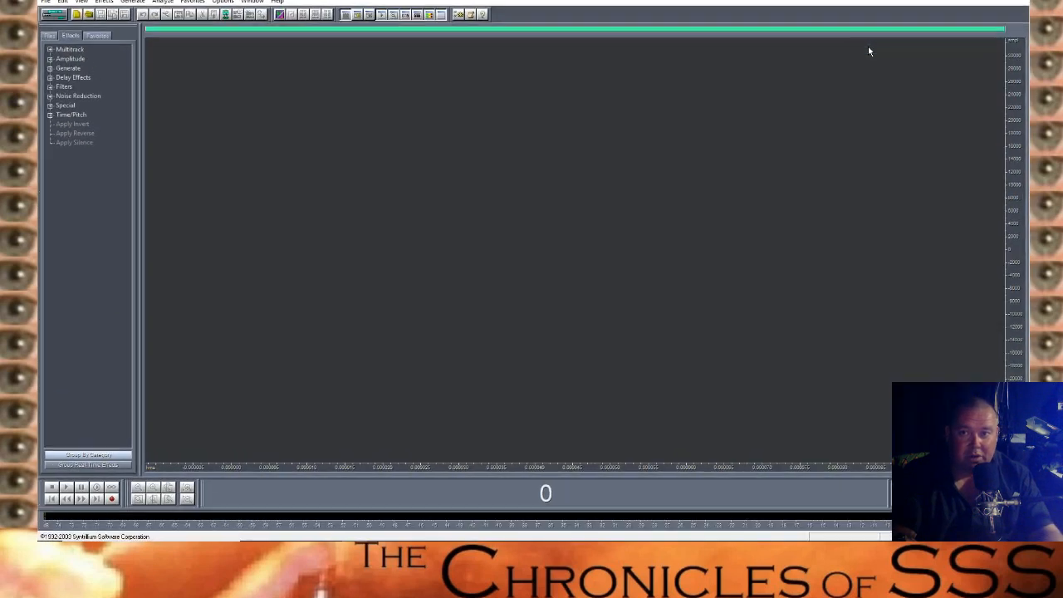
Open the waveform TCOSSS tutorial 1.wav from the Documents folder
{"action": "left_click", "coordinate": [45, 3]}
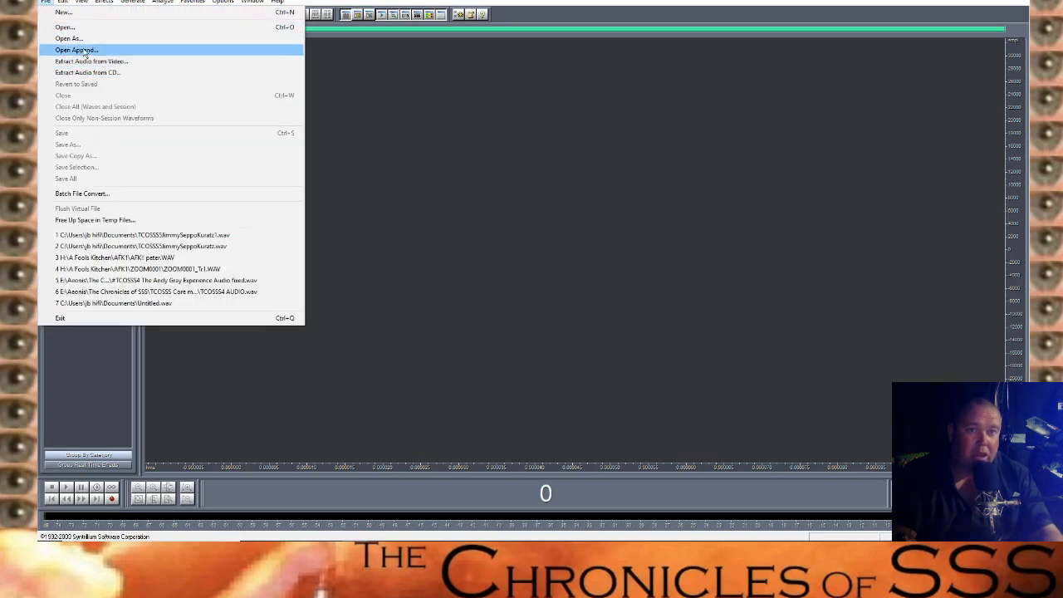
{"action": "left_click", "coordinate": [95, 26]}
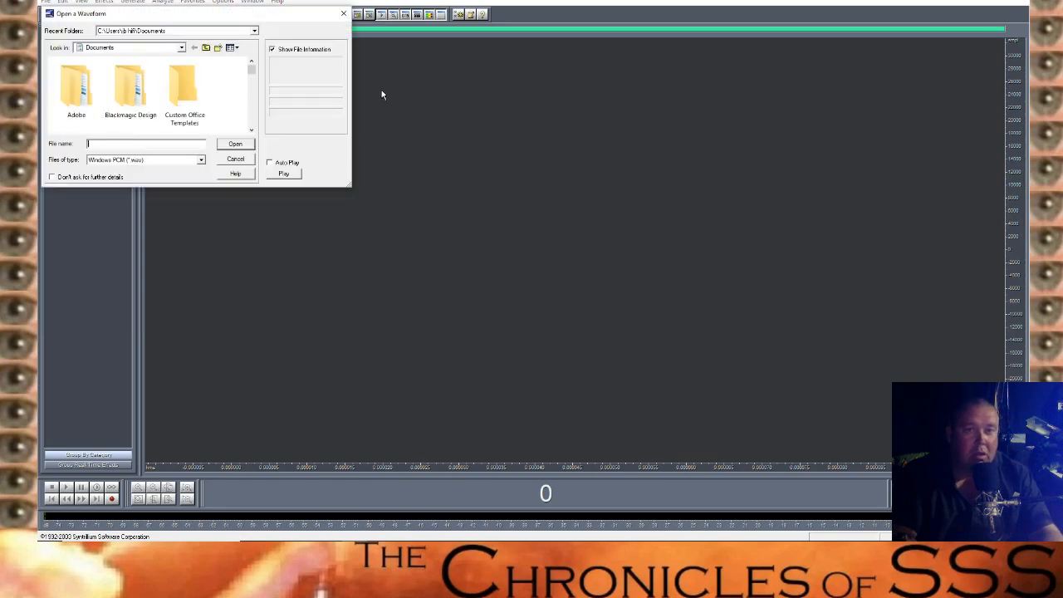
{"action": "scroll", "coordinate": [202, 96], "scroll_direction": "down", "scroll_amount": 8}
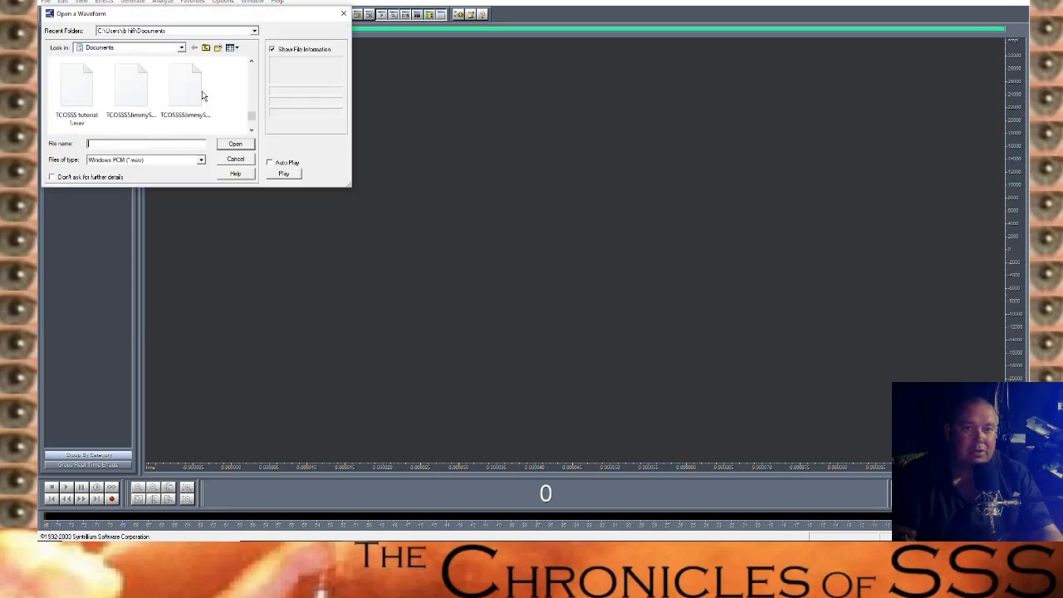
{"action": "scroll", "coordinate": [203, 96], "scroll_direction": "down", "scroll_amount": 1}
{"action": "scroll", "coordinate": [202, 96], "scroll_direction": "down", "scroll_amount": 1}
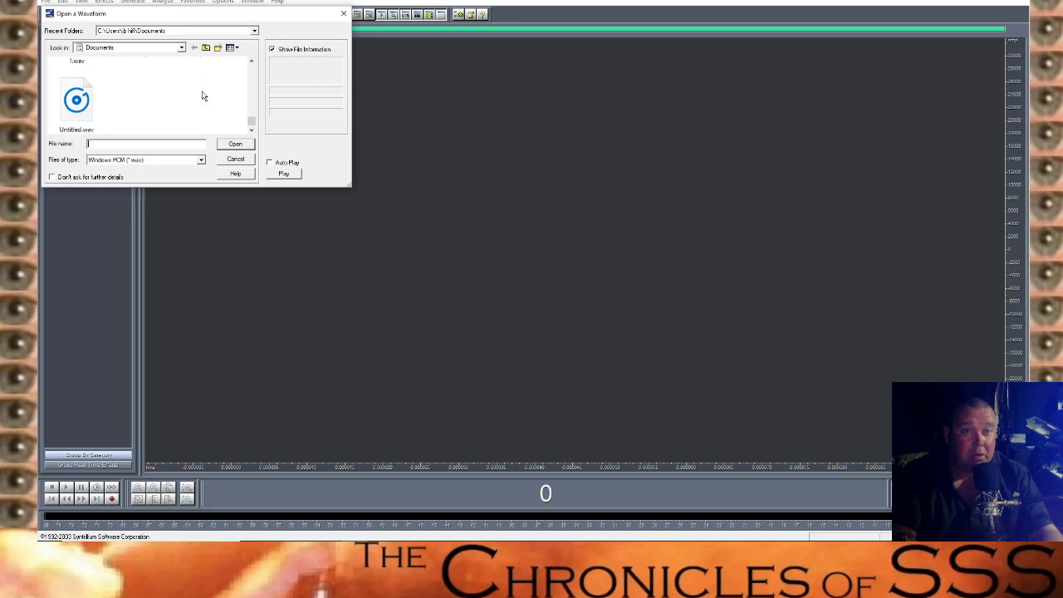
{"action": "scroll", "coordinate": [203, 97], "scroll_direction": "up", "scroll_amount": 2}
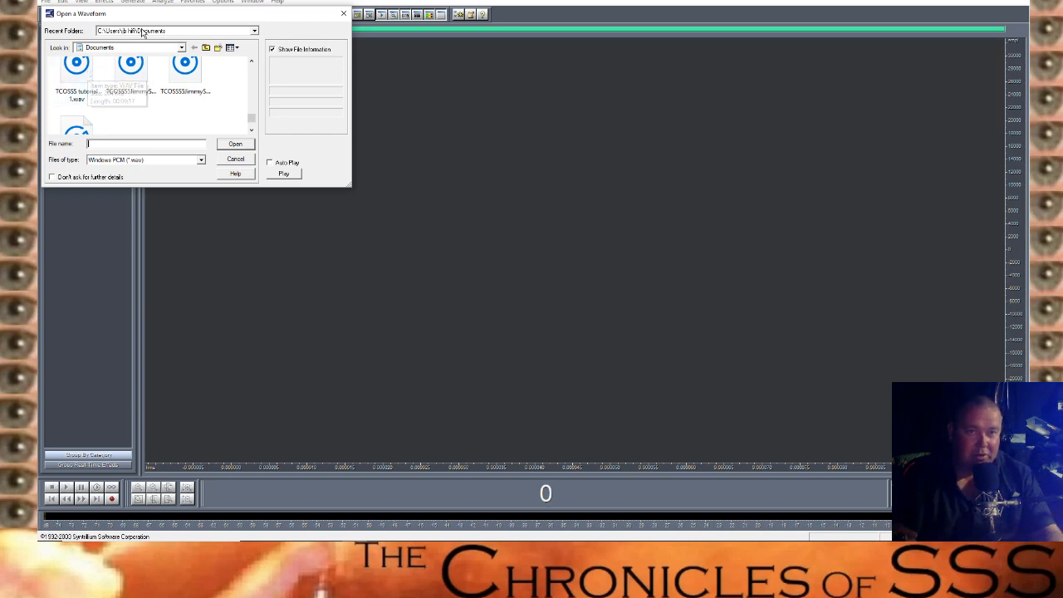
{"action": "left_click", "coordinate": [92, 78]}
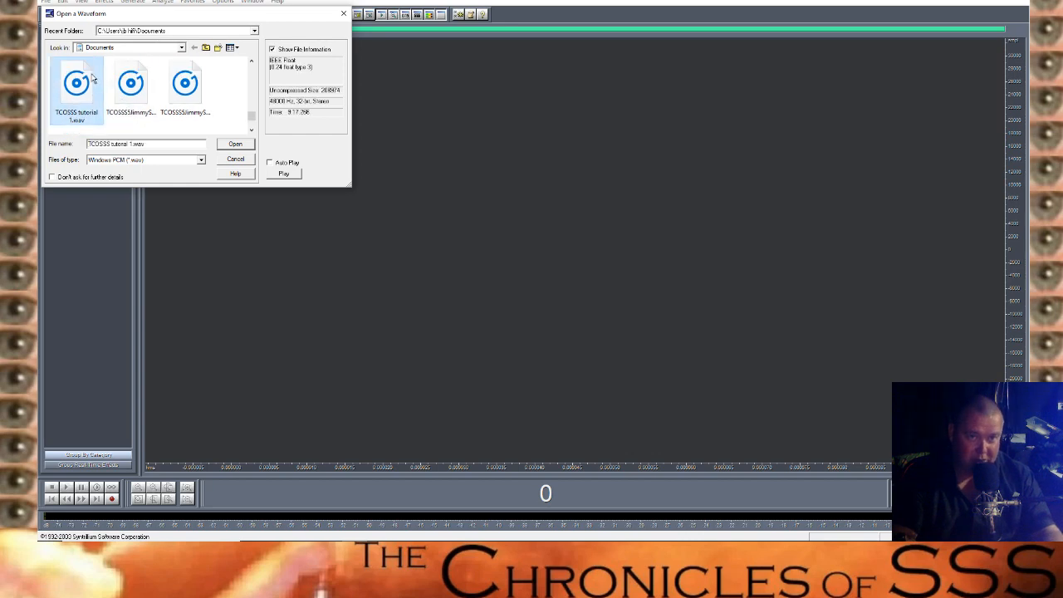
{"action": "double_click", "coordinate": [92, 81]}
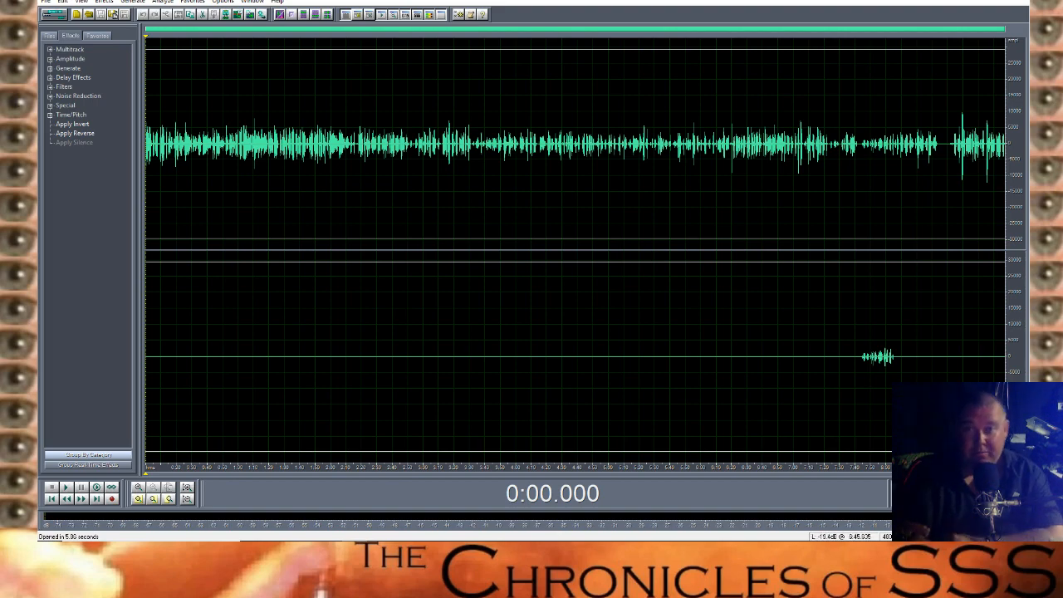
Select the entire waveform and try limiting editing to the left channel, the right channel and both channels
{"action": "left_click", "coordinate": [651, 197]}
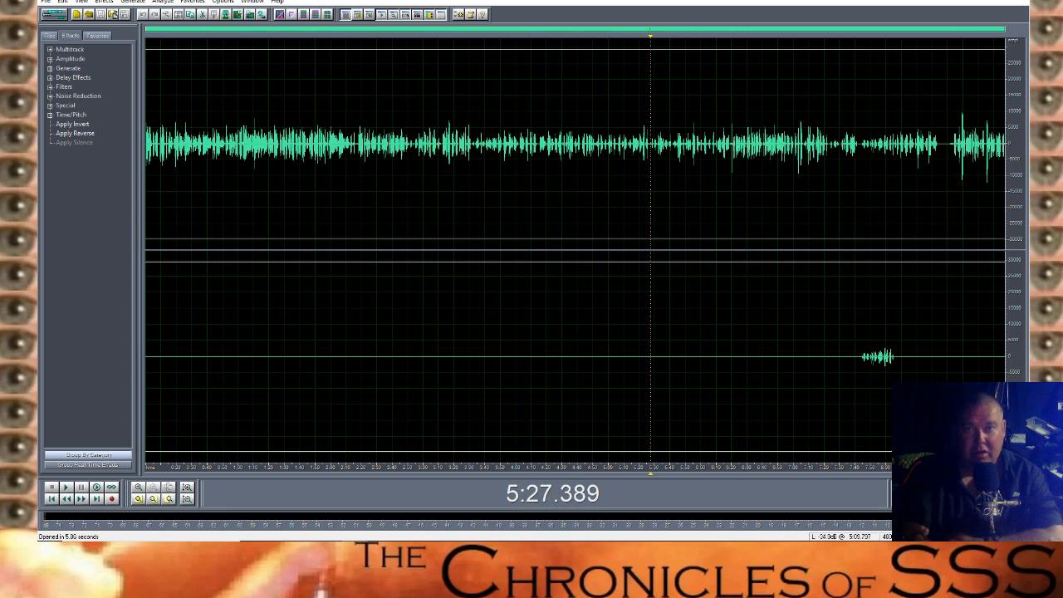
{"action": "left_click", "coordinate": [308, 19]}
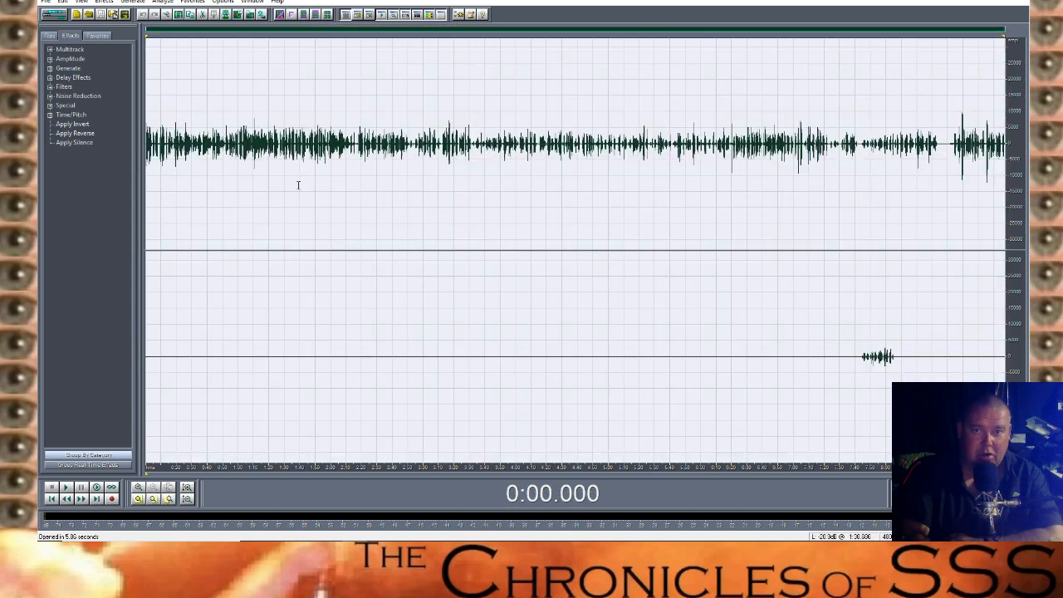
{"action": "left_click", "coordinate": [304, 18]}
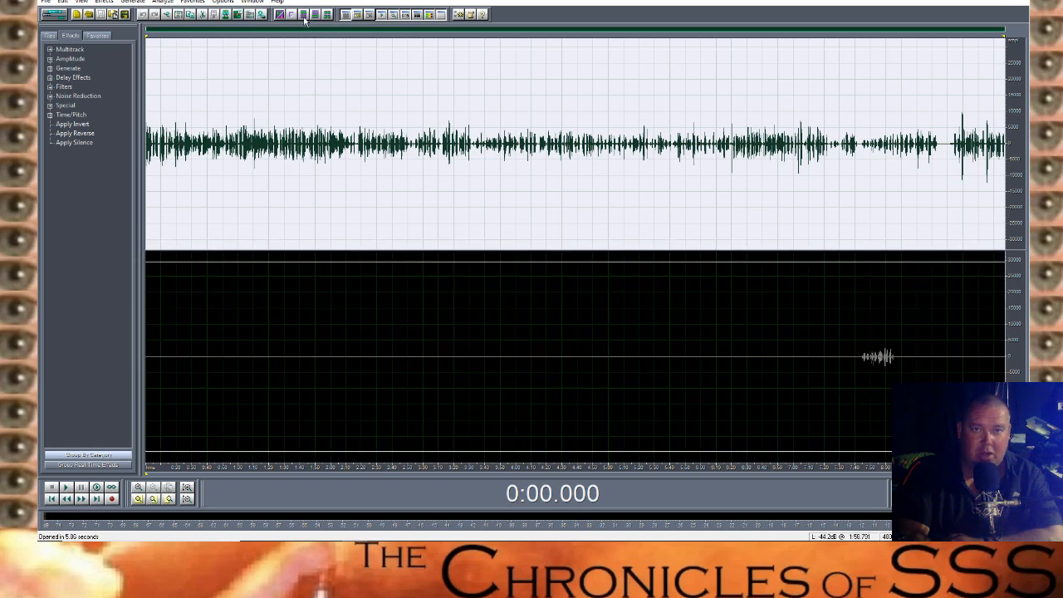
{"action": "left_click", "coordinate": [314, 18]}
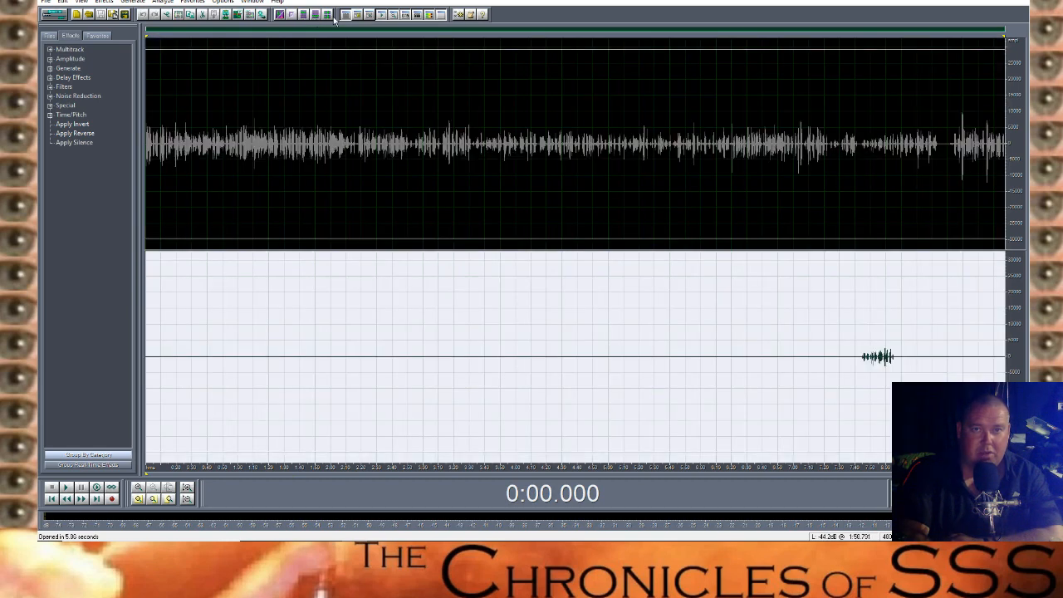
{"action": "left_click", "coordinate": [328, 16]}
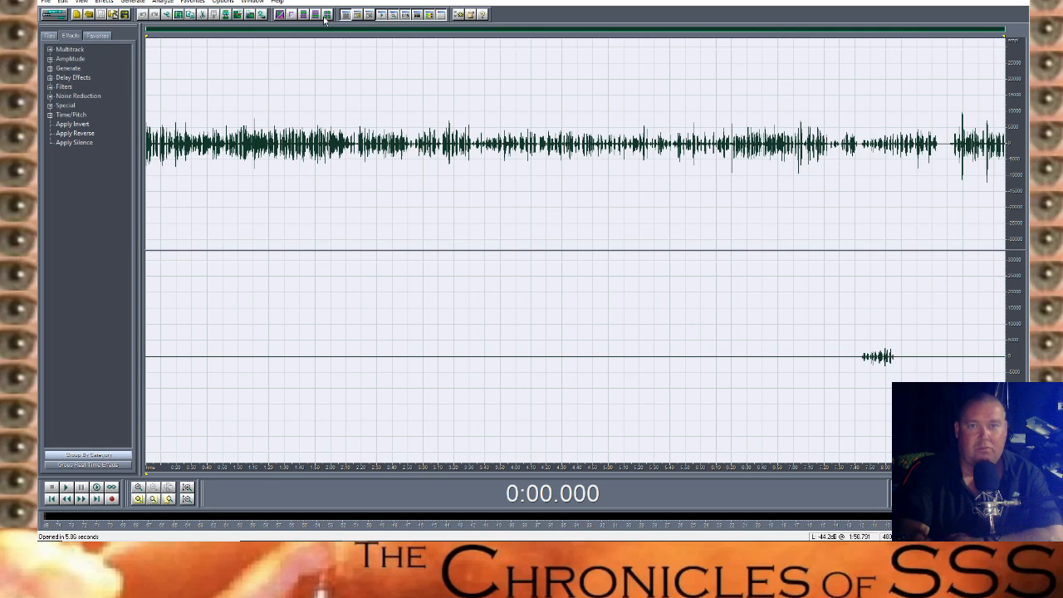
{"action": "left_click", "coordinate": [317, 17]}
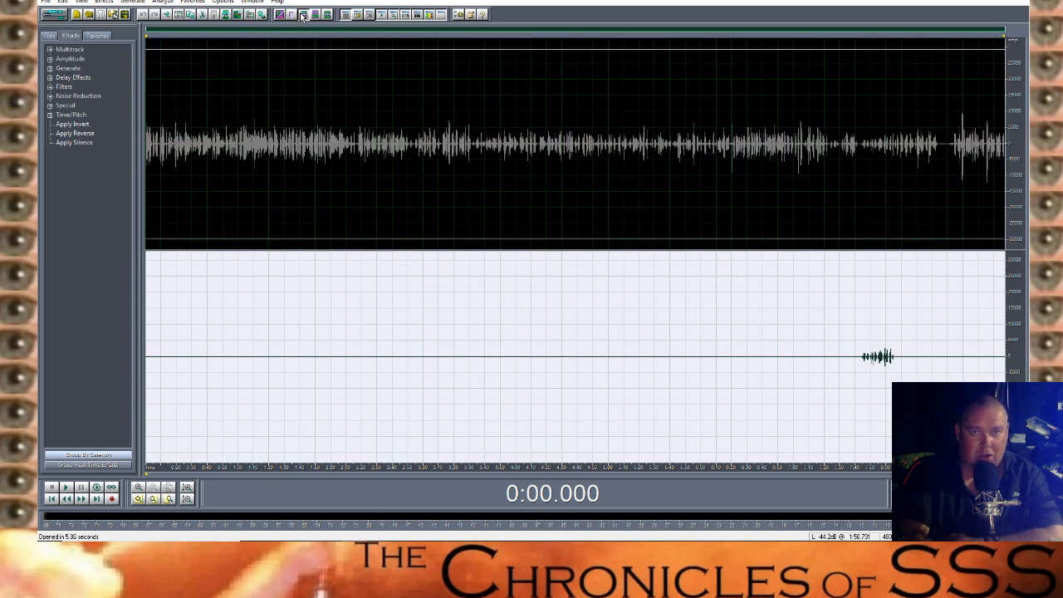
Limit the full-length selection to the left channel and copy its audio
{"action": "left_click", "coordinate": [304, 17]}
{"action": "right_click", "coordinate": [663, 211]}
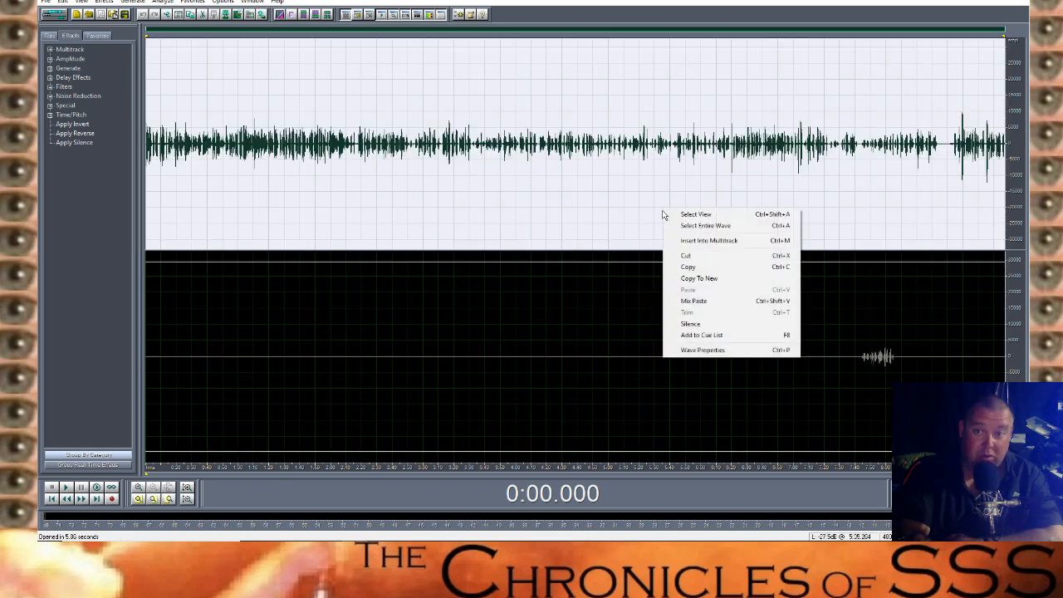
{"action": "left_click", "coordinate": [687, 267]}
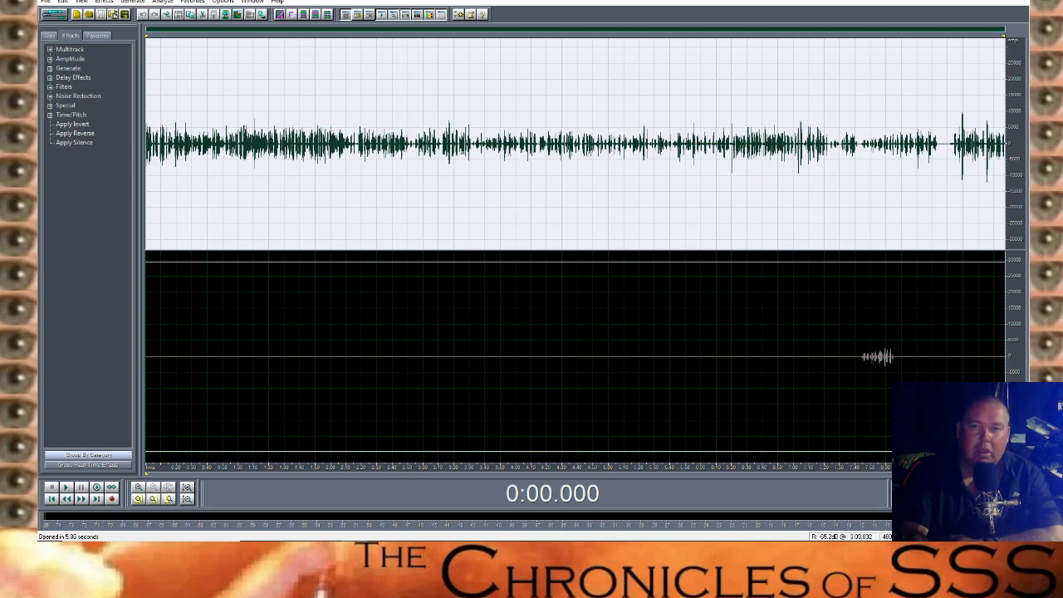
Paste the copied left-channel audio over the full length of the right channel, and return editing to both channels
{"action": "left_click", "coordinate": [437, 83]}
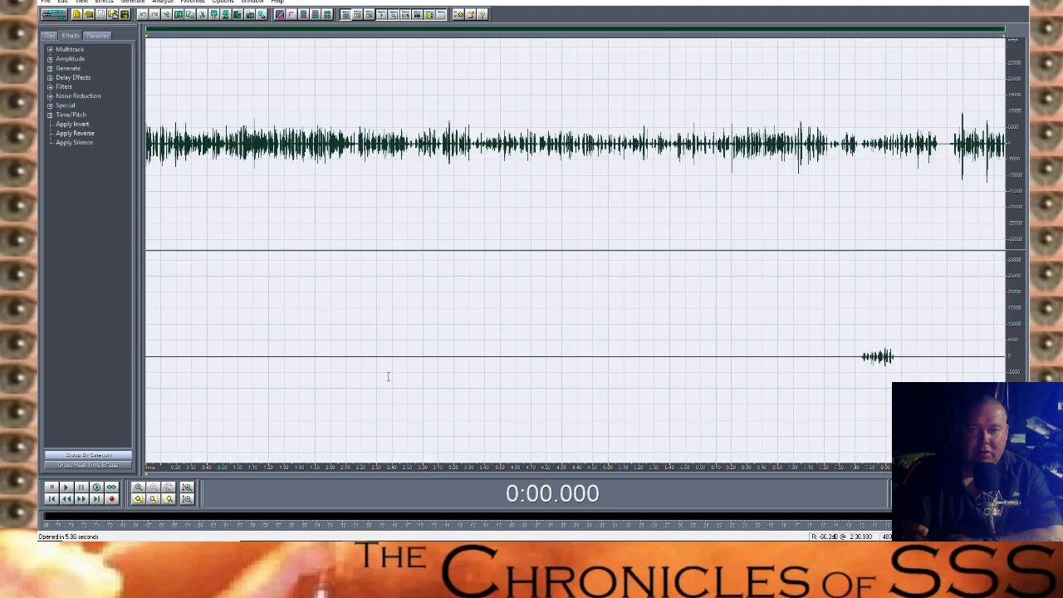
{"action": "double_click", "coordinate": [387, 374]}
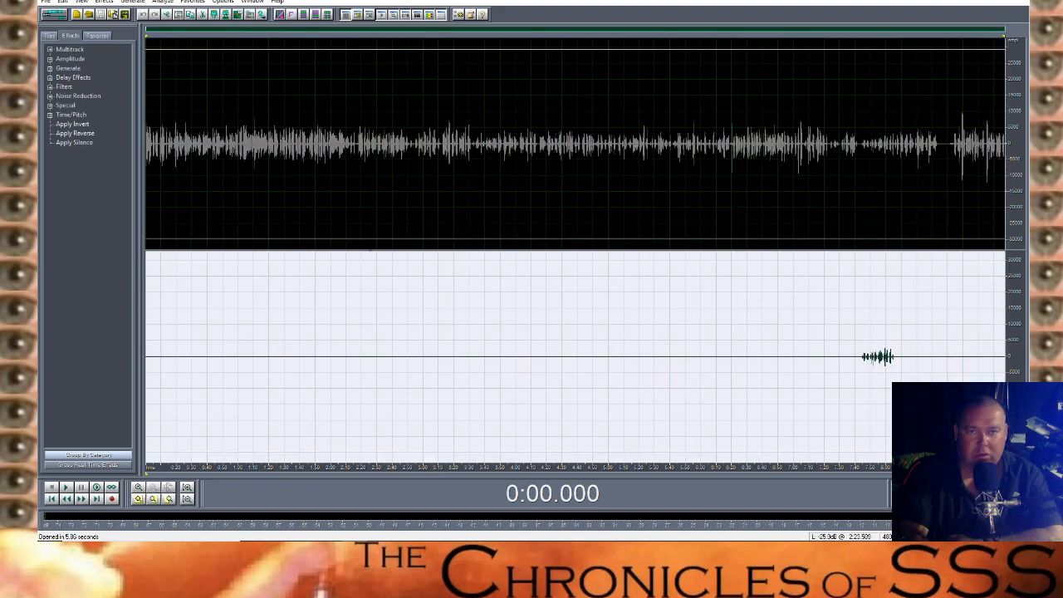
{"action": "right_click", "coordinate": [370, 311]}
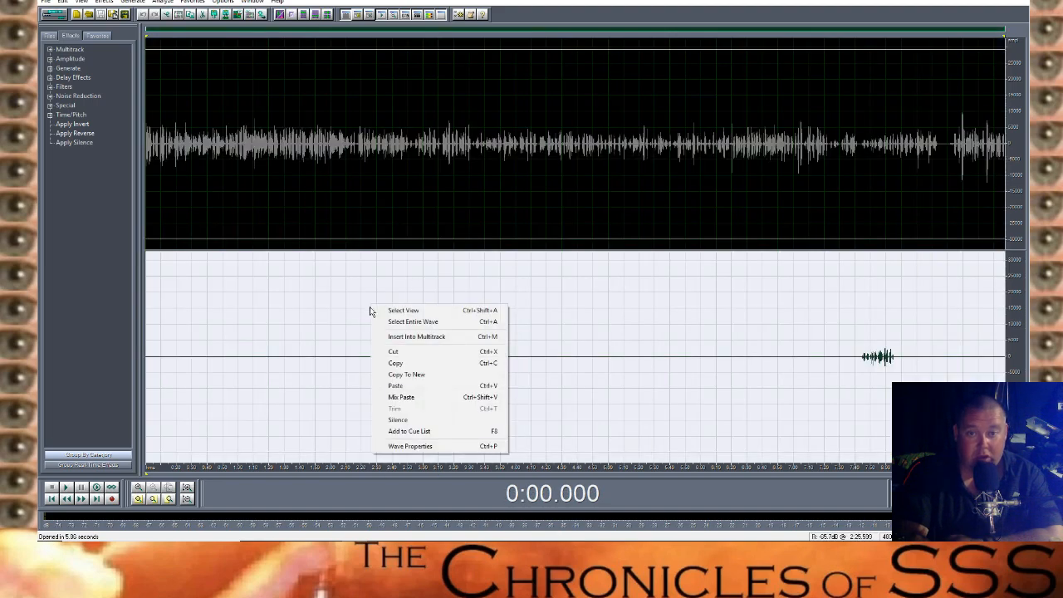
{"action": "left_click", "coordinate": [410, 386]}
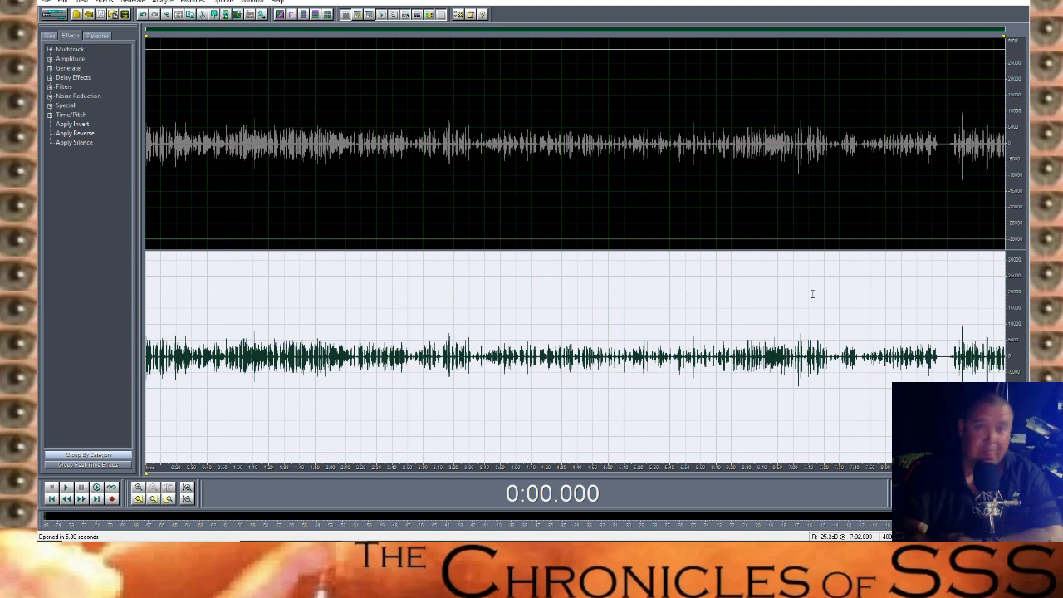
{"action": "left_click", "coordinate": [328, 15]}
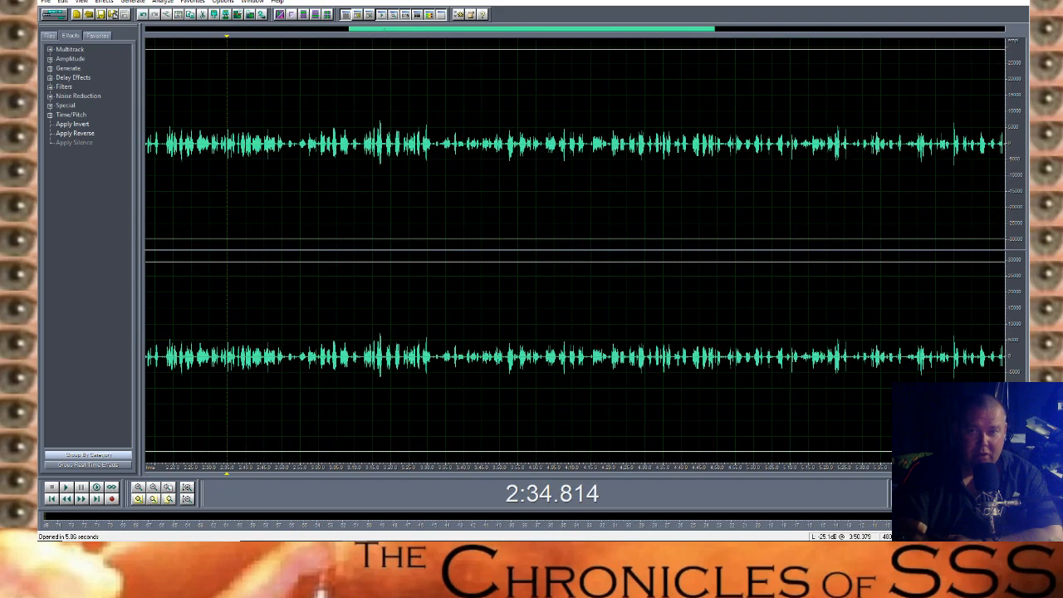
Compare the left and right channel waveforms around 3:50 down to individual samples and back out
{"action": "scroll", "coordinate": [503, 144], "scroll_direction": "up", "scroll_amount": 8}
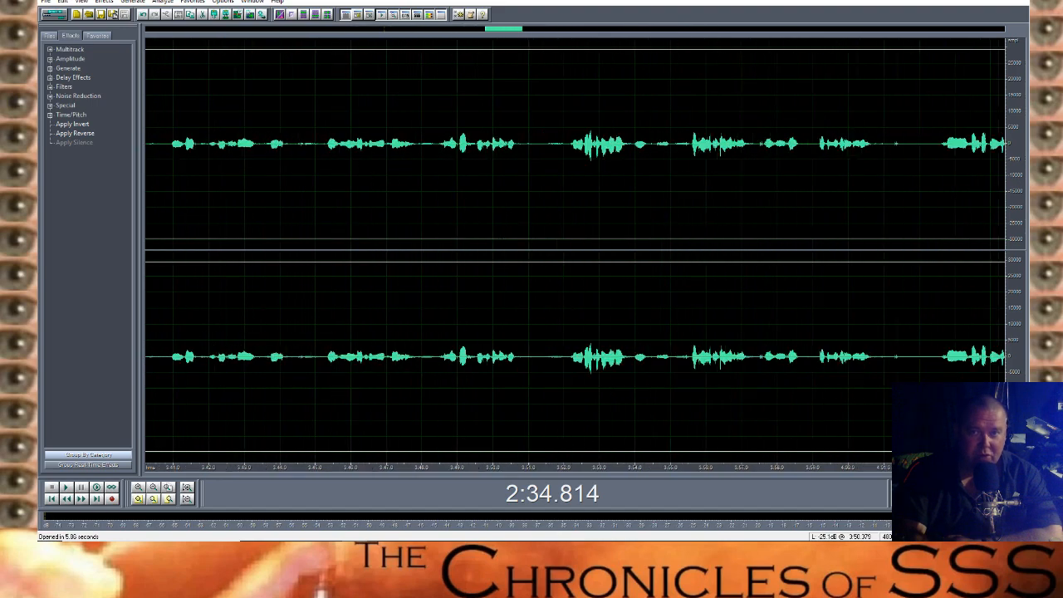
{"action": "scroll", "coordinate": [503, 144], "scroll_direction": "up", "scroll_amount": 8}
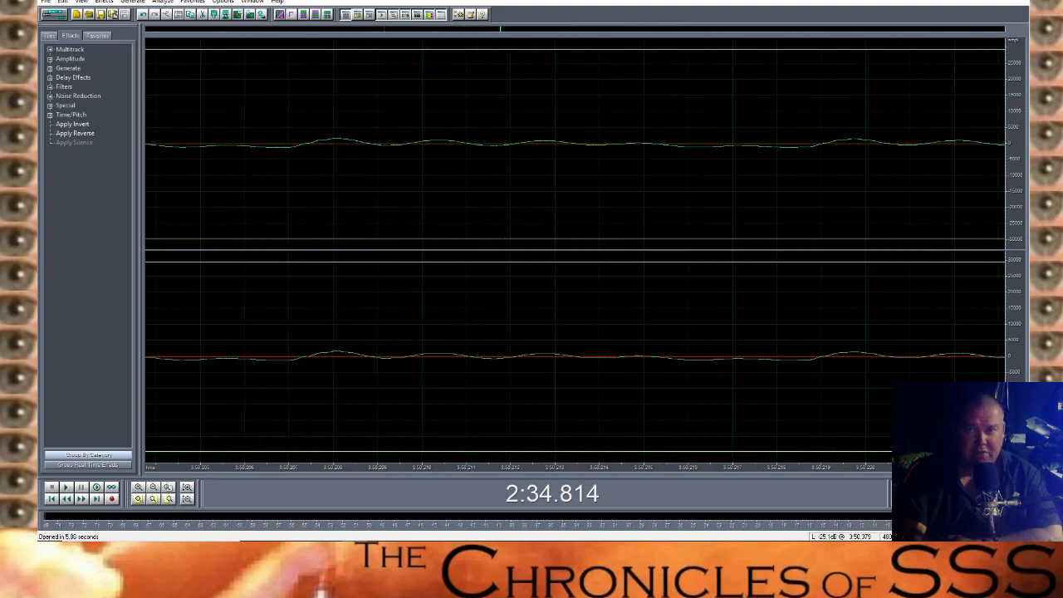
{"action": "scroll", "coordinate": [503, 143], "scroll_direction": "up", "scroll_amount": 8}
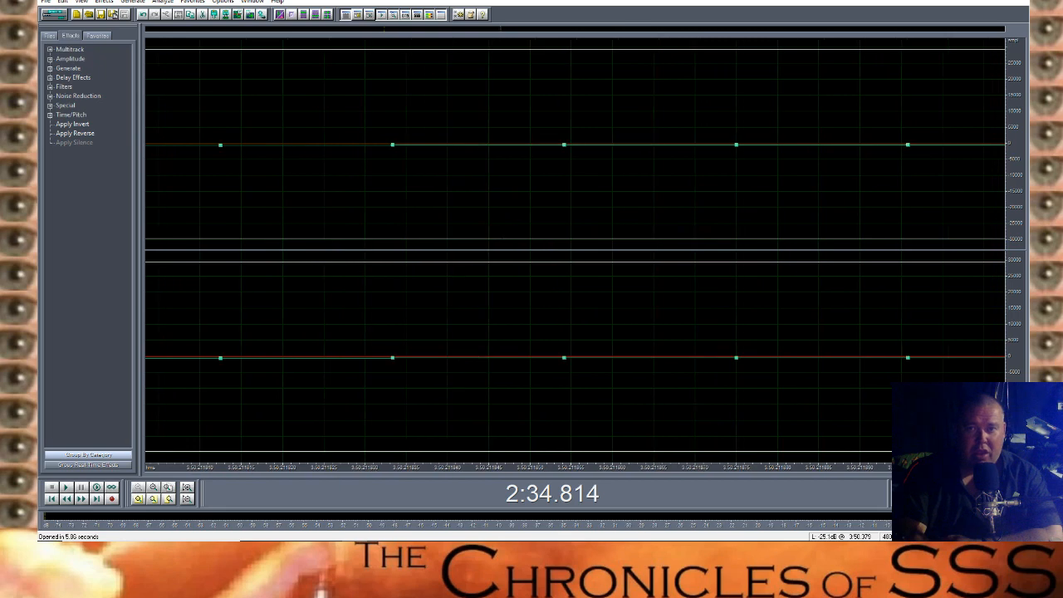
{"action": "scroll", "coordinate": [574, 249], "scroll_direction": "up", "scroll_amount": 8}
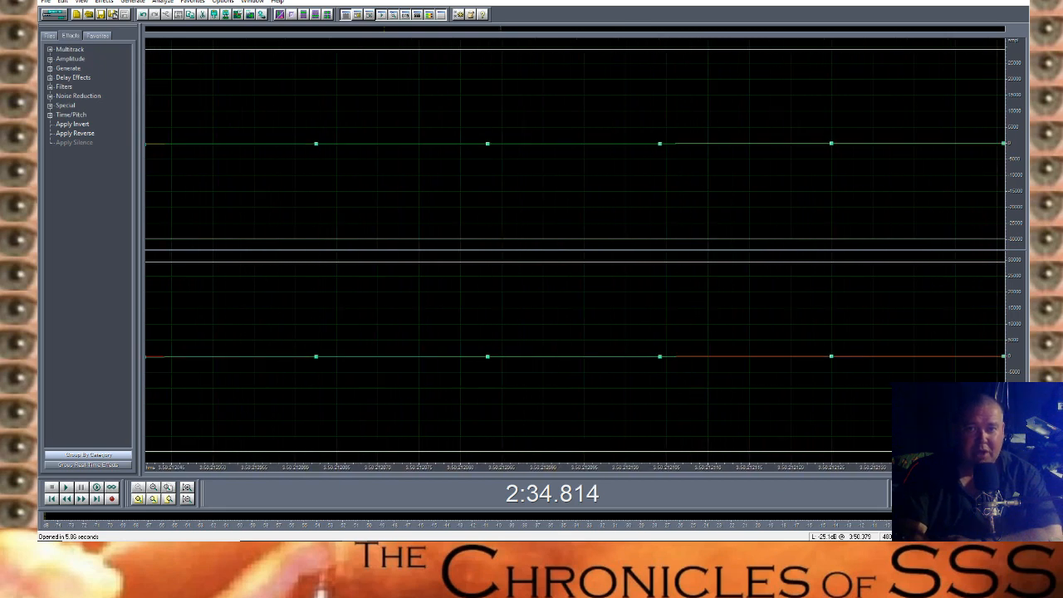
{"action": "scroll", "coordinate": [574, 249], "scroll_direction": "up", "scroll_amount": 6}
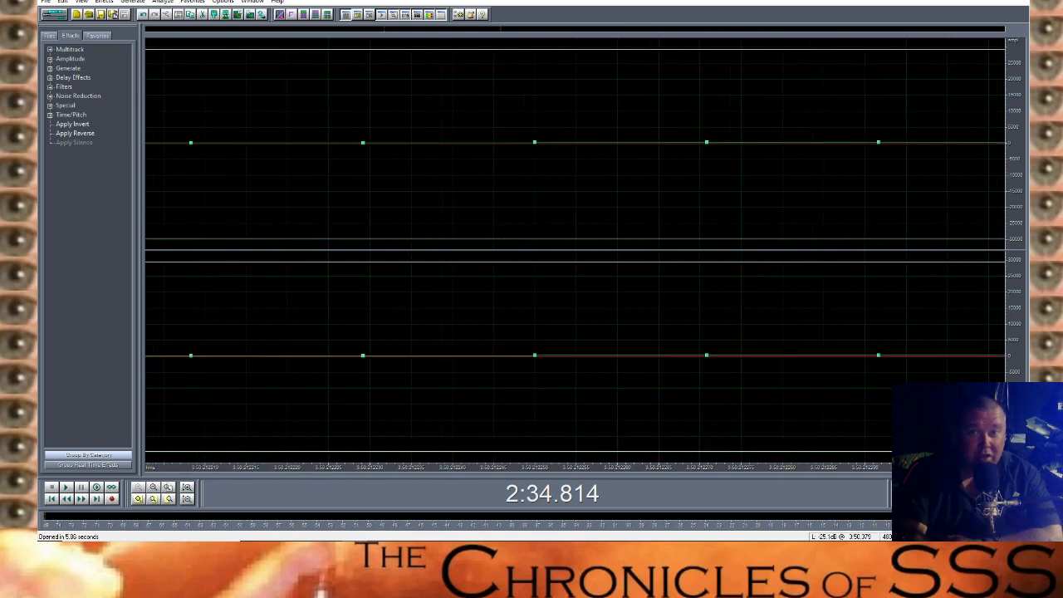
{"action": "scroll", "coordinate": [574, 249], "scroll_direction": "up", "scroll_amount": 8}
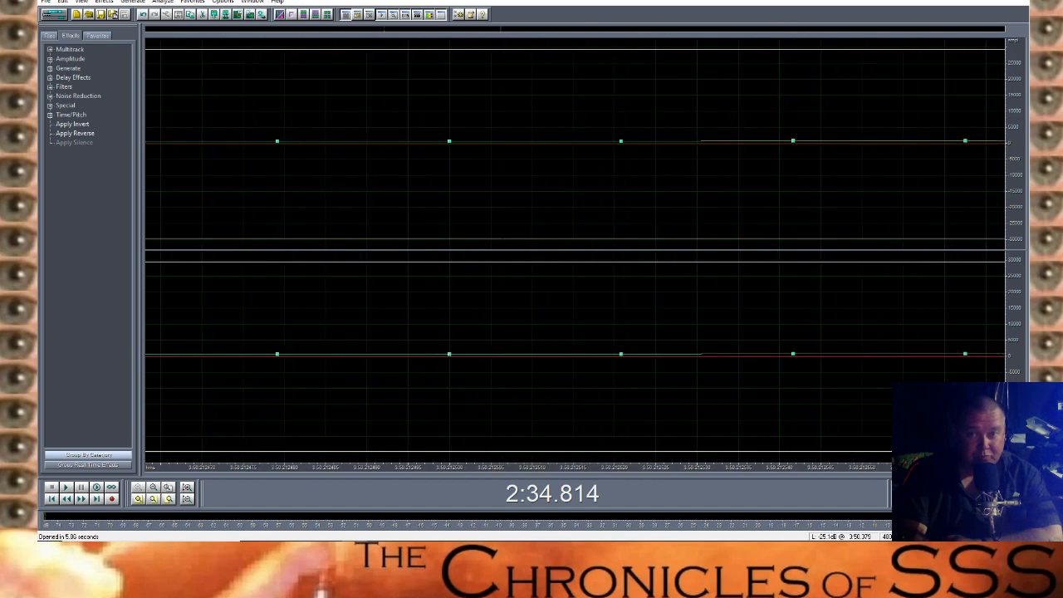
{"action": "scroll", "coordinate": [575, 249], "scroll_direction": "up", "scroll_amount": 8}
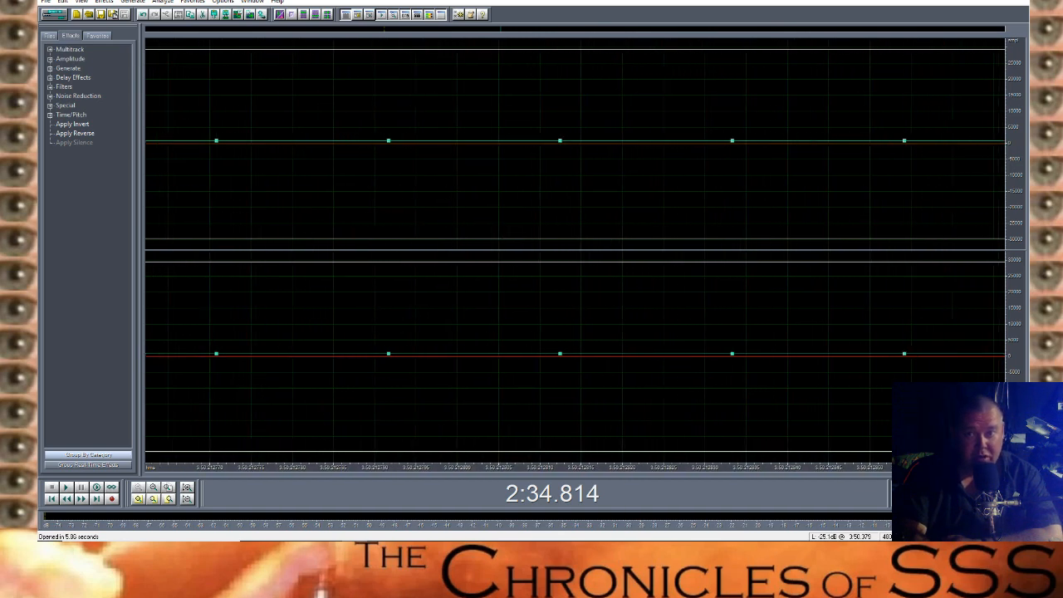
{"action": "scroll", "coordinate": [574, 249], "scroll_direction": "up", "scroll_amount": 8}
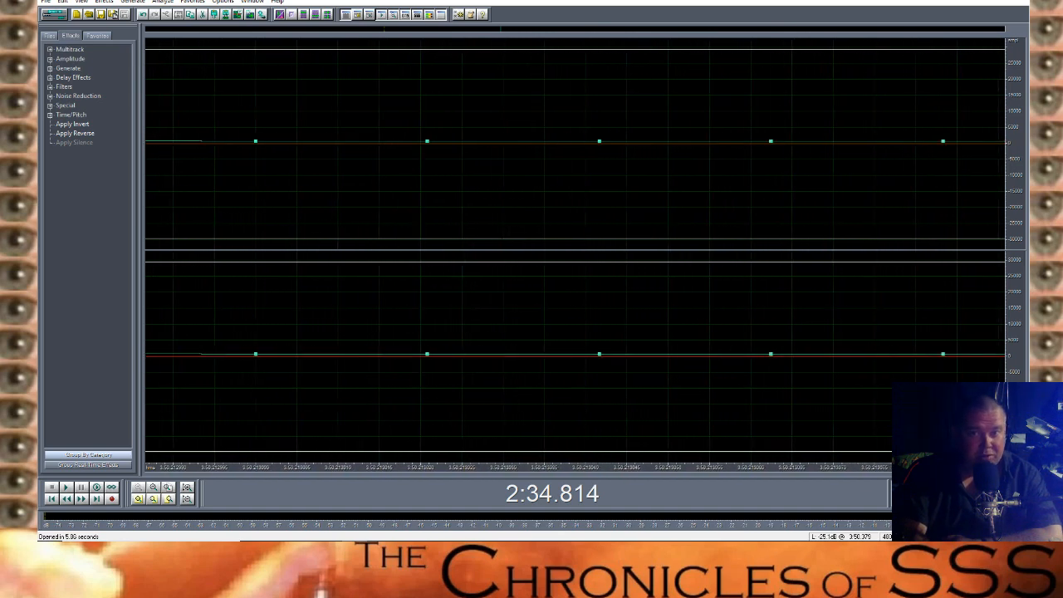
{"action": "scroll", "coordinate": [575, 249], "scroll_direction": "up", "scroll_amount": 5}
{"action": "scroll", "coordinate": [575, 249], "scroll_direction": "down", "scroll_amount": 3}
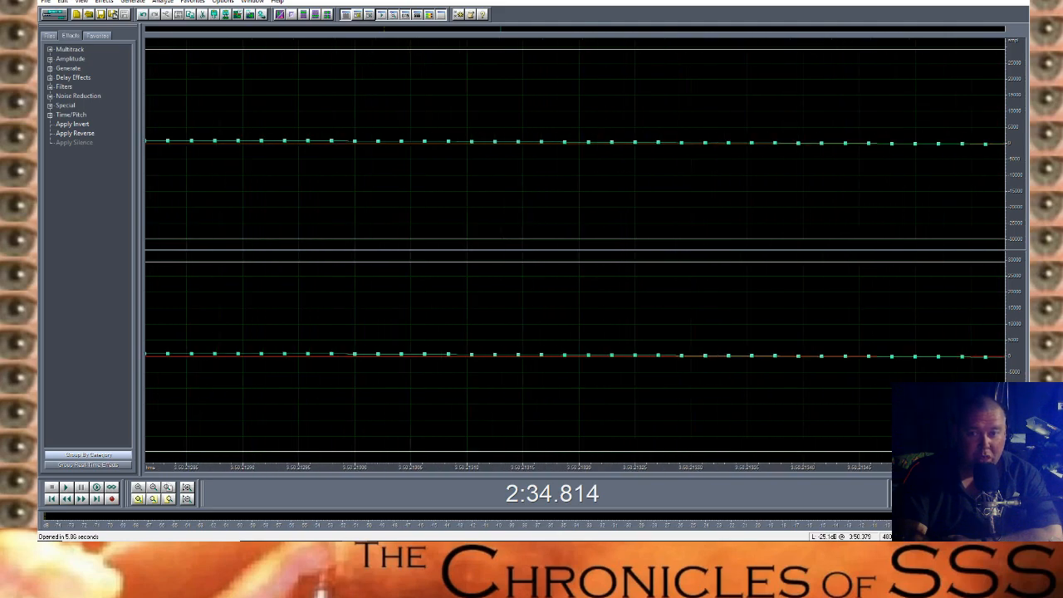
{"action": "scroll", "coordinate": [575, 250], "scroll_direction": "down", "scroll_amount": 5}
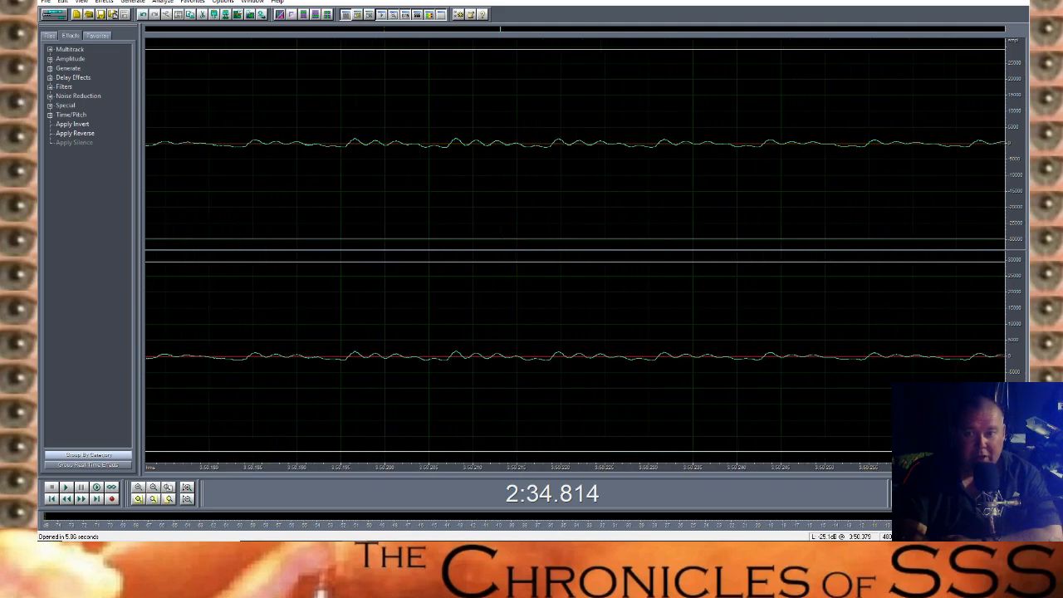
{"action": "scroll", "coordinate": [574, 249], "scroll_direction": "down", "scroll_amount": 5}
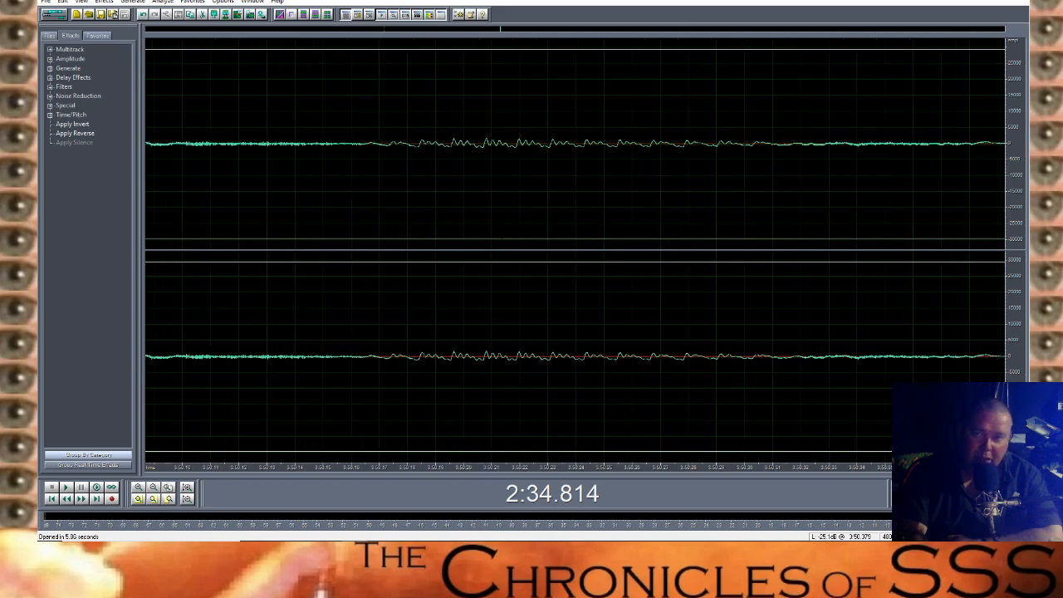
{"action": "scroll", "coordinate": [574, 249], "scroll_direction": "down", "scroll_amount": 8}
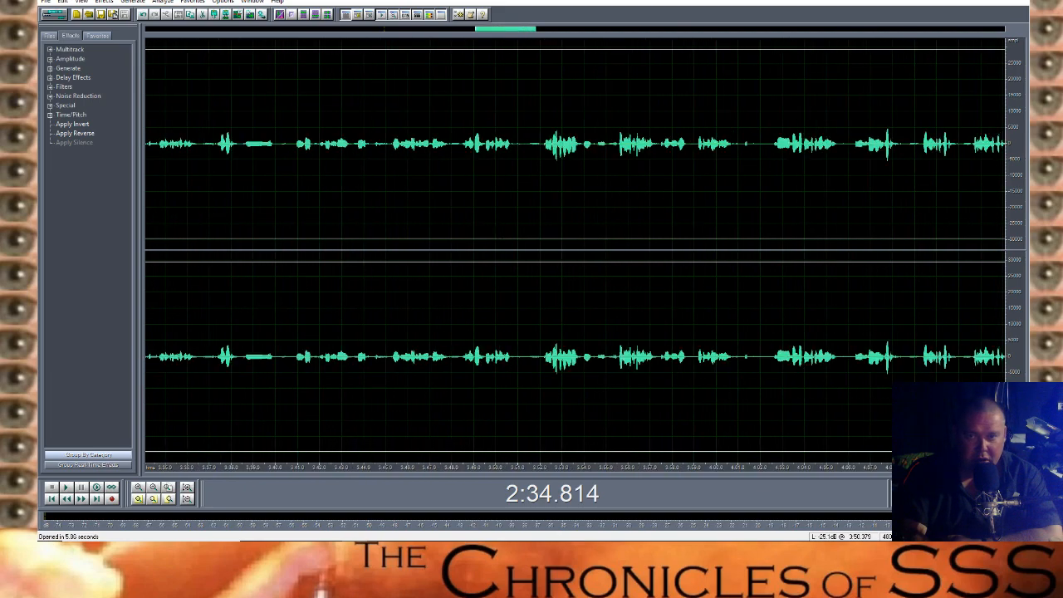
{"action": "scroll", "coordinate": [574, 249], "scroll_direction": "down", "scroll_amount": 5}
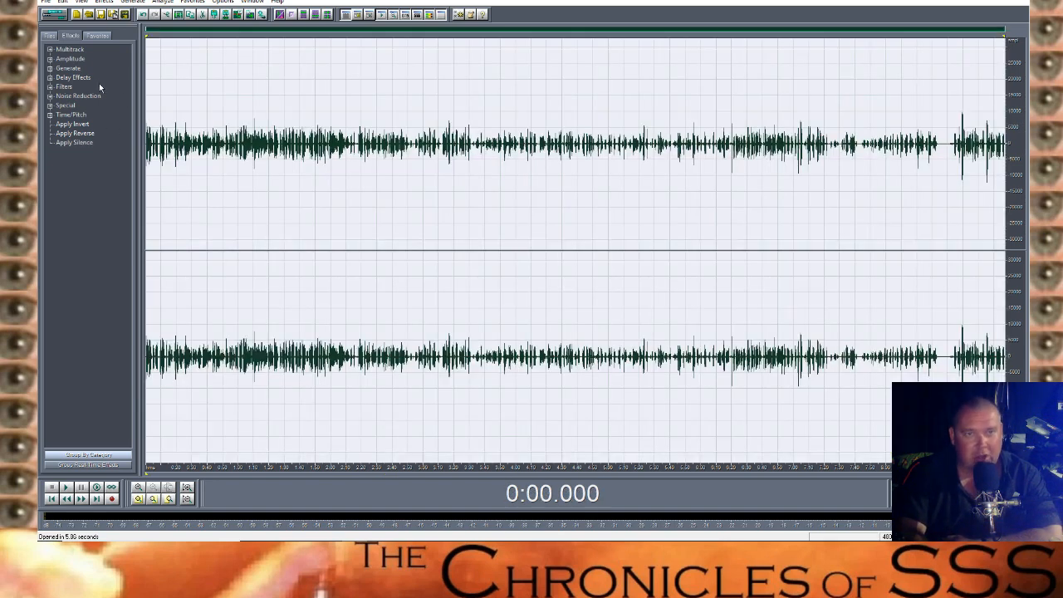
Look through the Amplify effect's settings and presets with both channels selected, and close it without applying any
{"action": "left_click", "coordinate": [51, 59]}
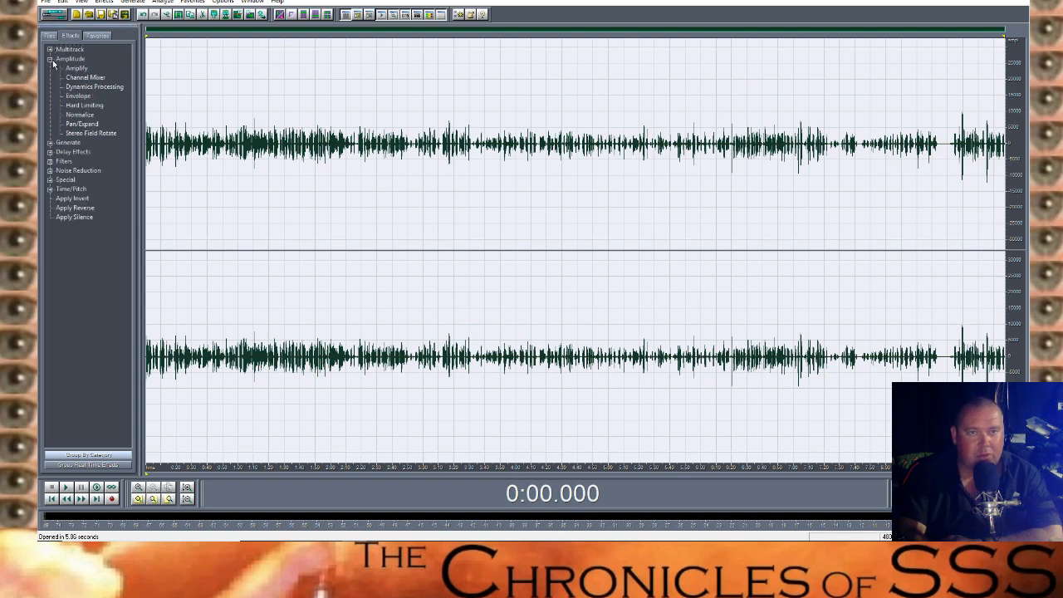
{"action": "left_click", "coordinate": [81, 107]}
{"action": "left_click", "coordinate": [77, 68]}
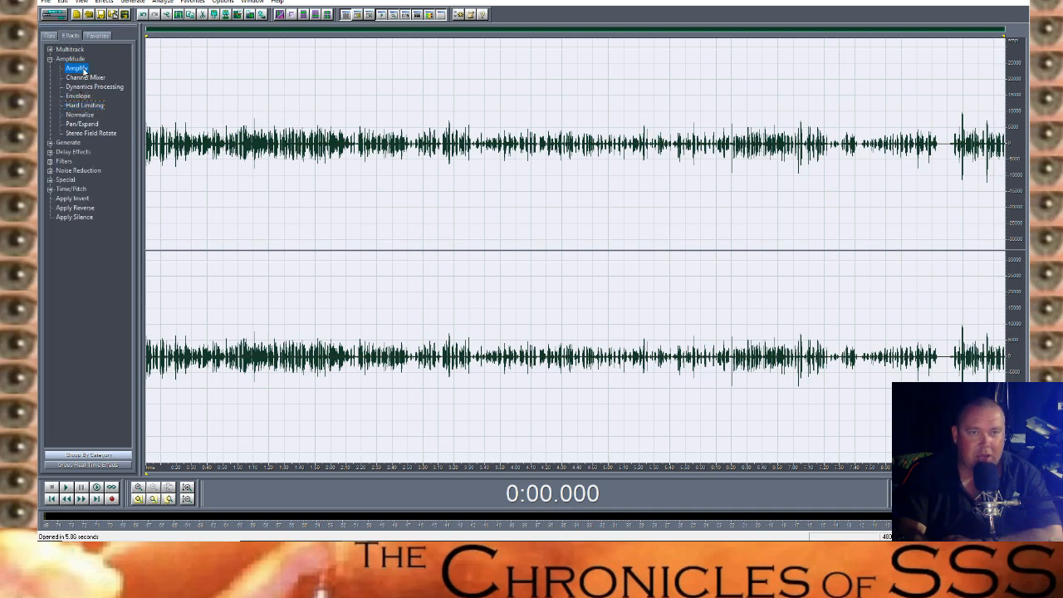
{"action": "double_click", "coordinate": [82, 69]}
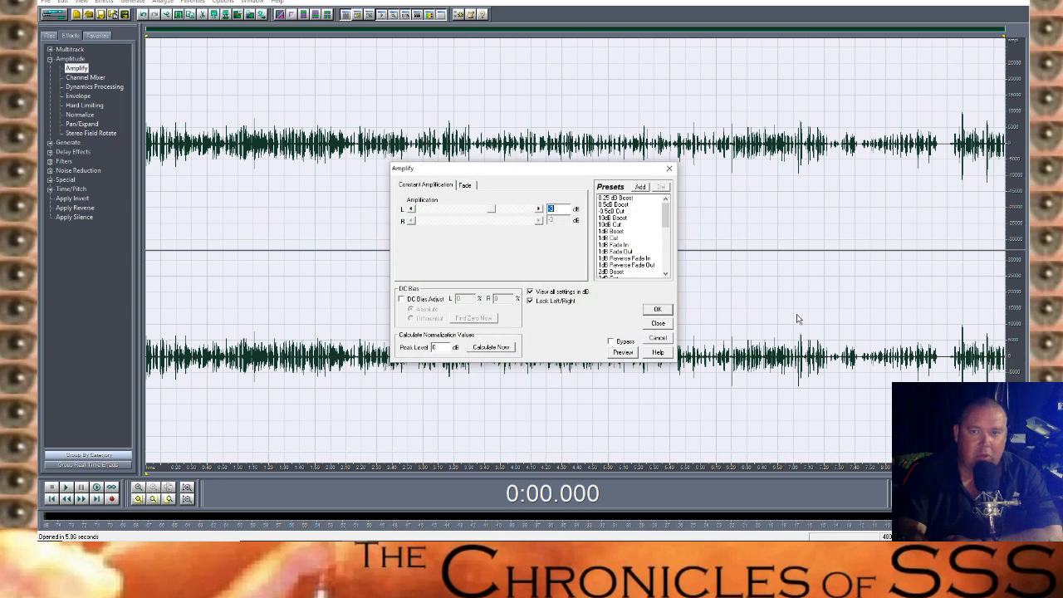
{"action": "scroll", "coordinate": [612, 235], "scroll_direction": "down", "scroll_amount": 8}
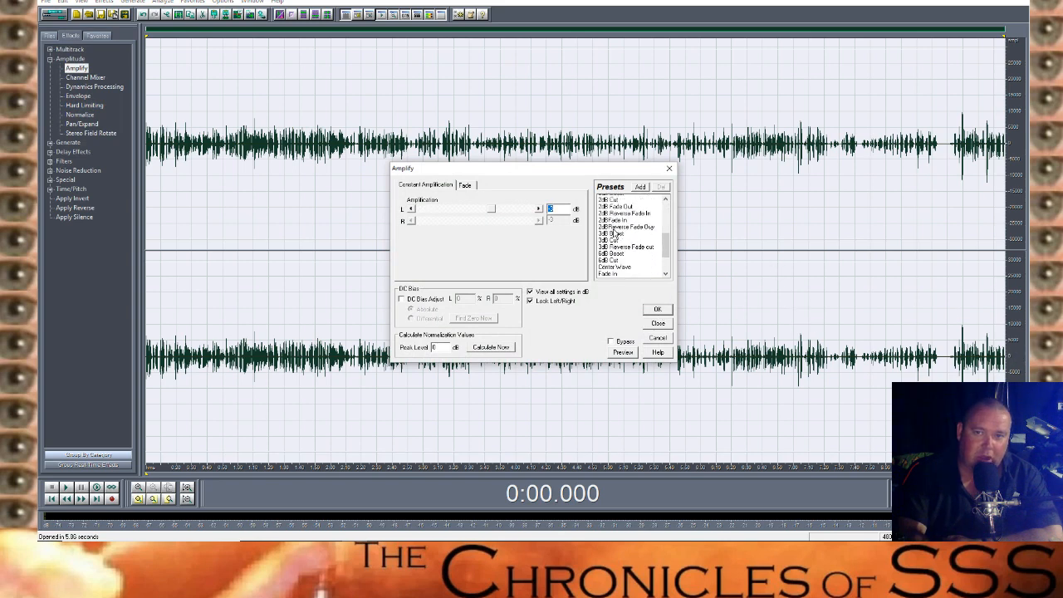
{"action": "scroll", "coordinate": [618, 249], "scroll_direction": "up", "scroll_amount": 3}
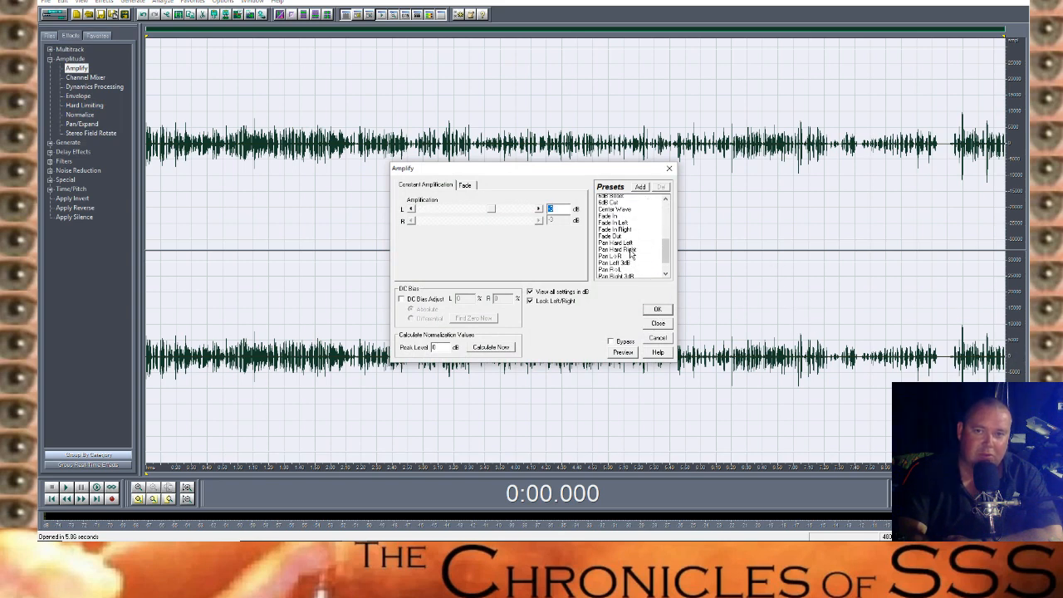
{"action": "scroll", "coordinate": [630, 254], "scroll_direction": "up", "scroll_amount": 3}
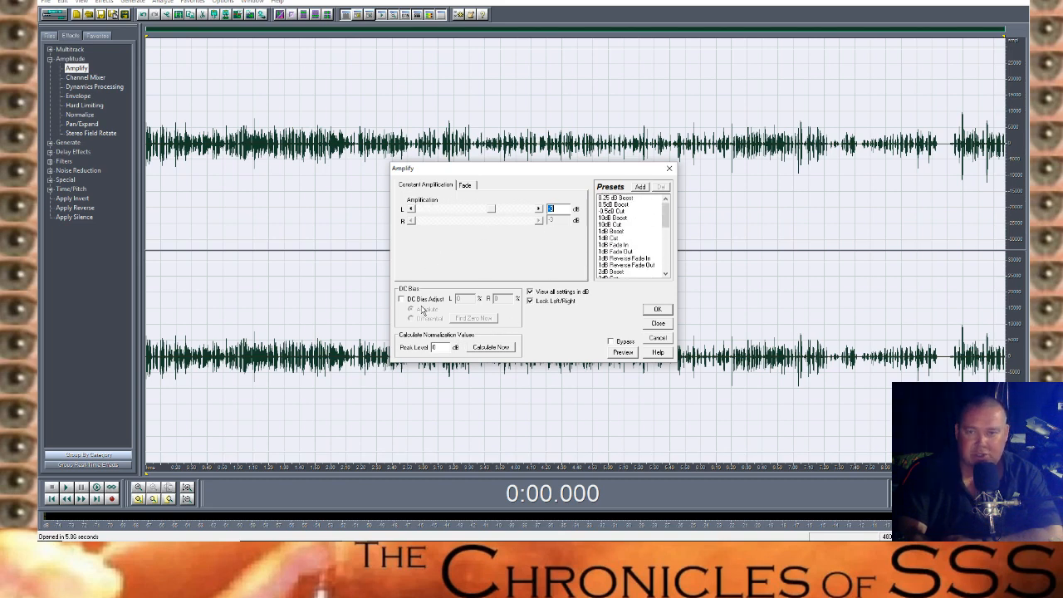
{"action": "left_click", "coordinate": [657, 324]}
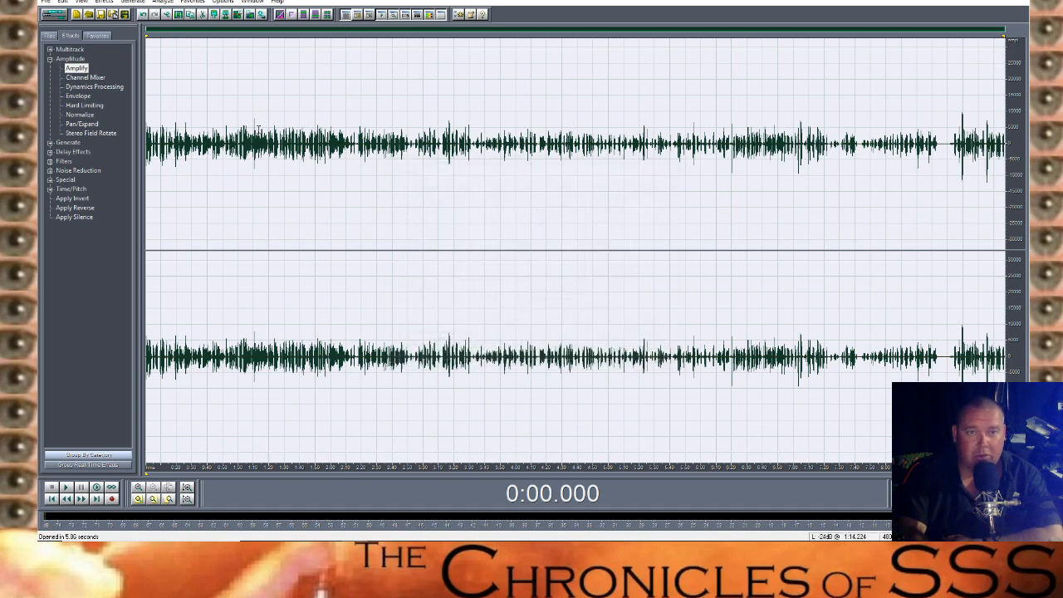
Apply Hard Limiting to the full length of both channels five times, boosting the input by 3 dB each pass
{"action": "double_click", "coordinate": [87, 106]}
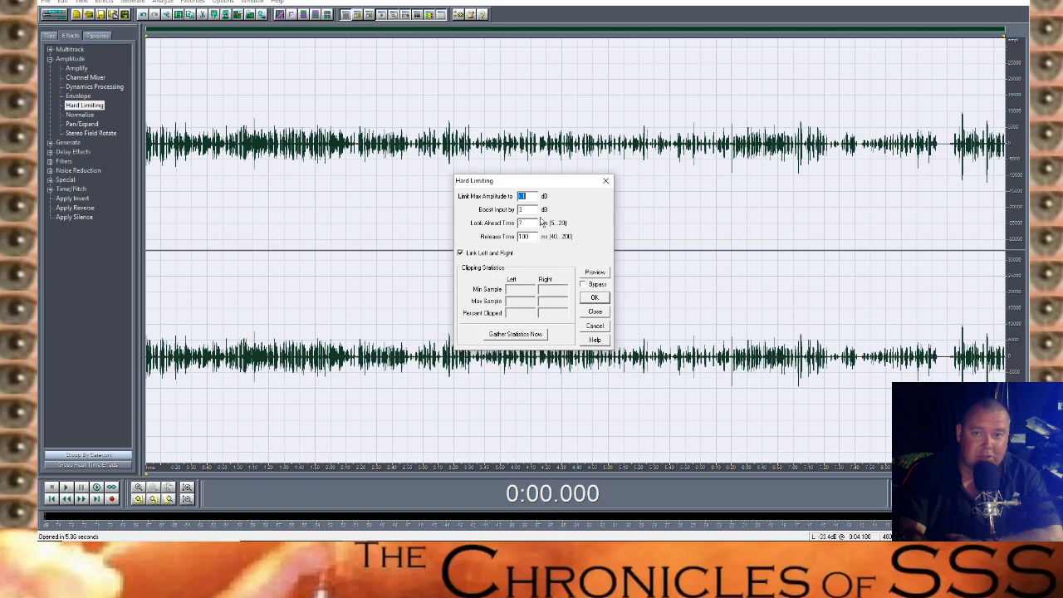
{"action": "left_click", "coordinate": [595, 298]}
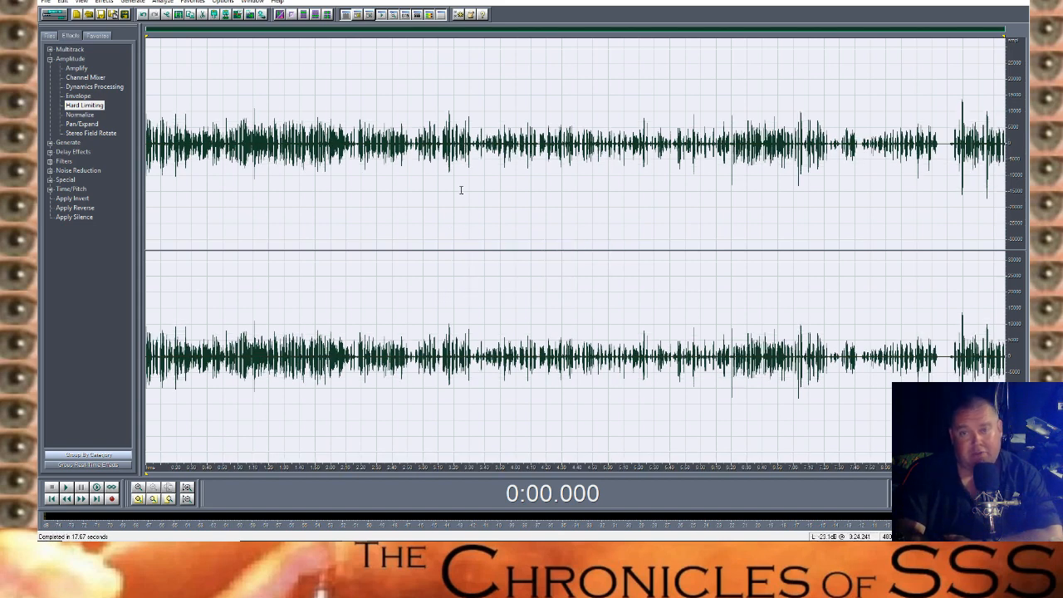
{"action": "double_click", "coordinate": [86, 105]}
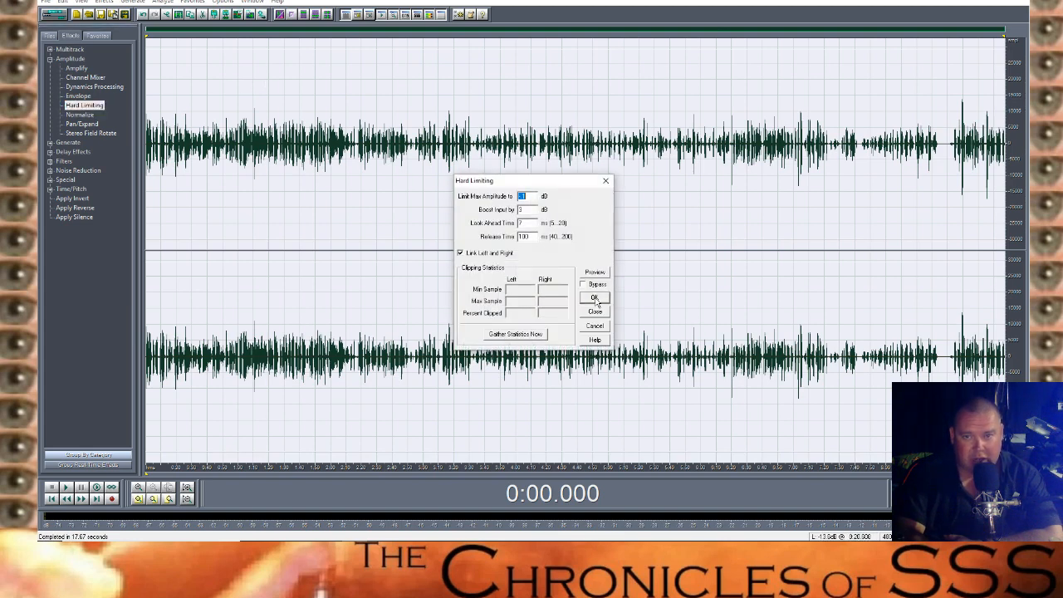
{"action": "left_click", "coordinate": [595, 298]}
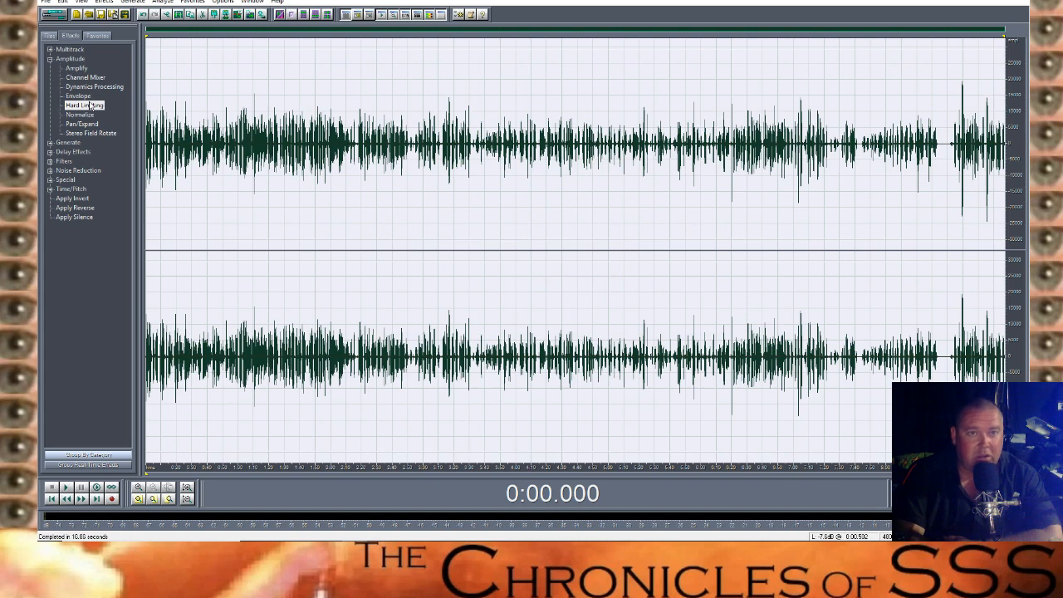
{"action": "double_click", "coordinate": [91, 106]}
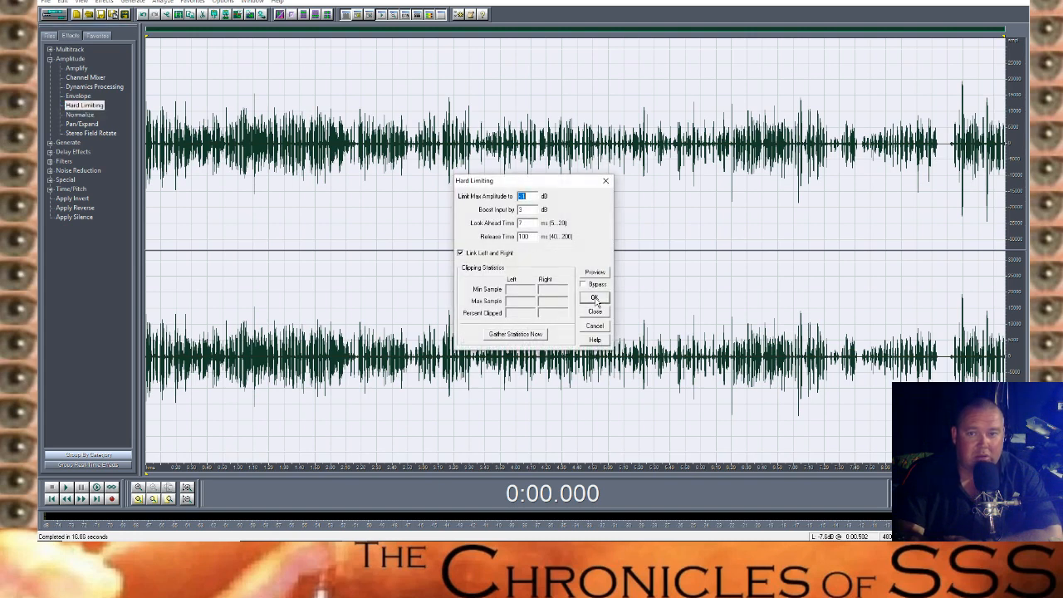
{"action": "left_click", "coordinate": [595, 299]}
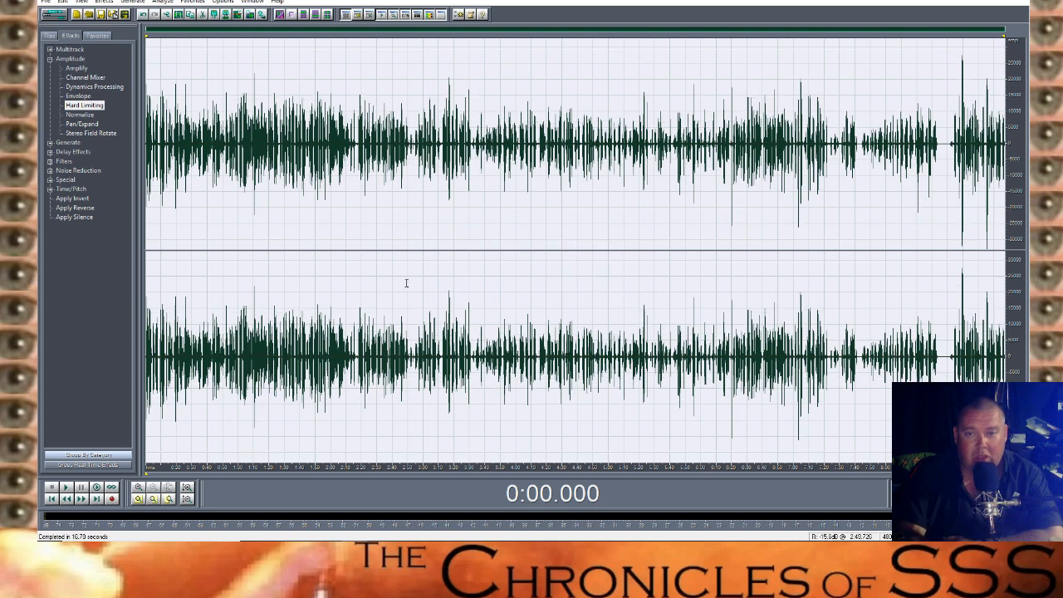
{"action": "double_click", "coordinate": [85, 106]}
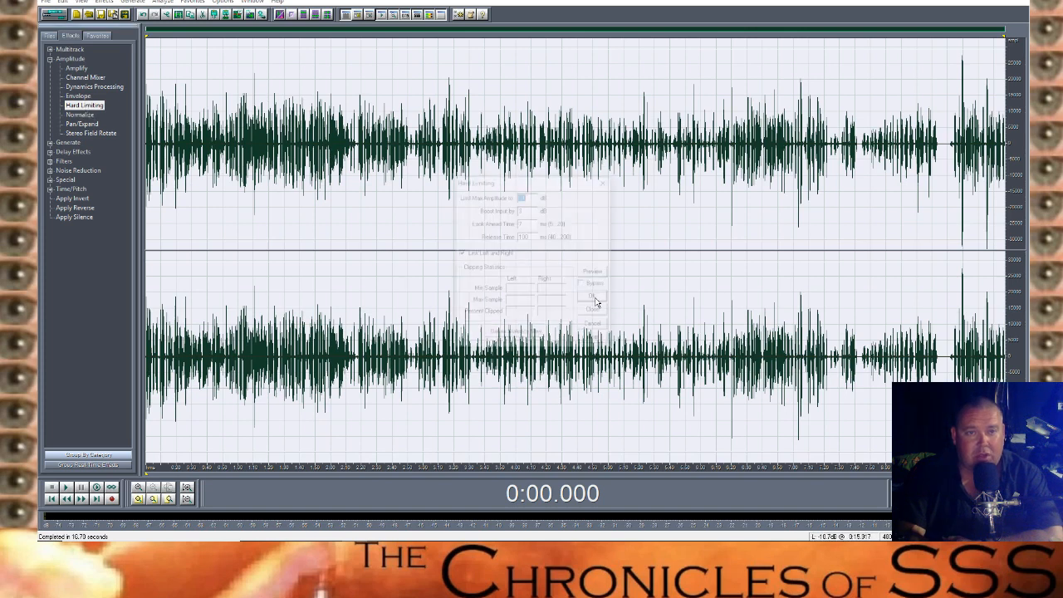
{"action": "left_click", "coordinate": [595, 297]}
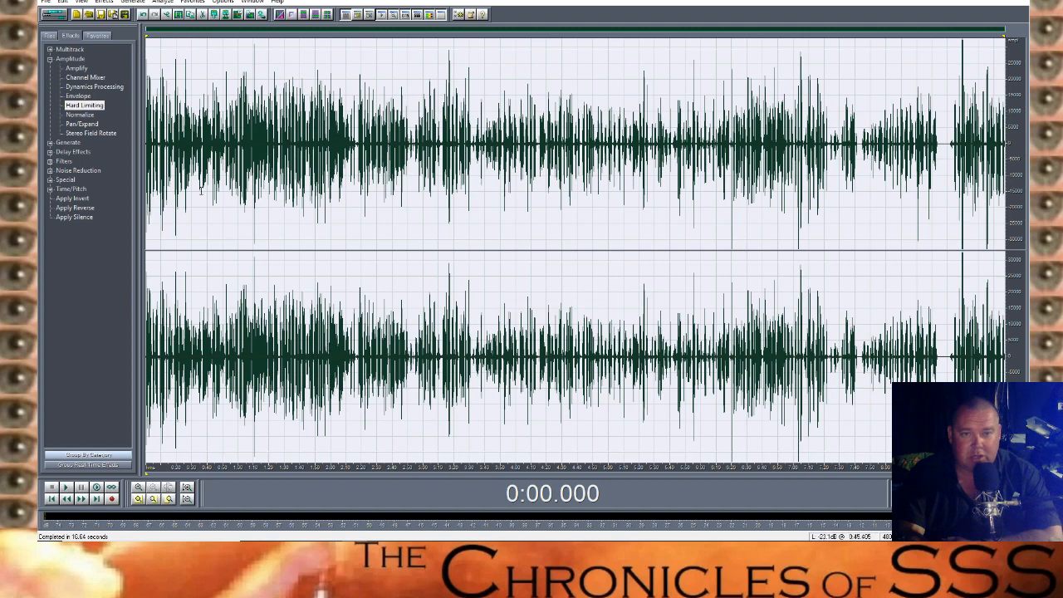
{"action": "double_click", "coordinate": [101, 109]}
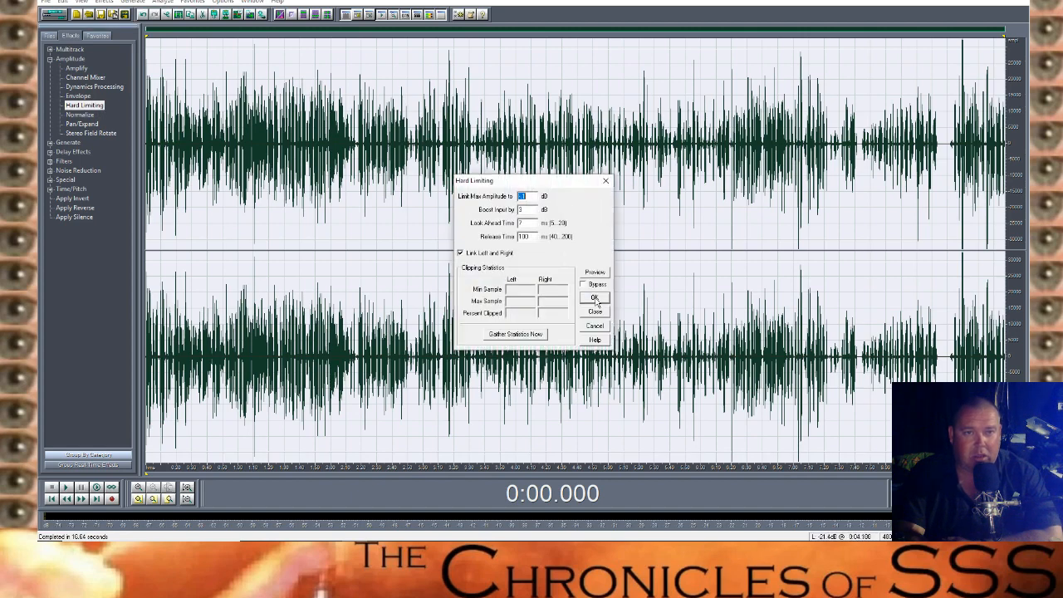
{"action": "left_click", "coordinate": [594, 301]}
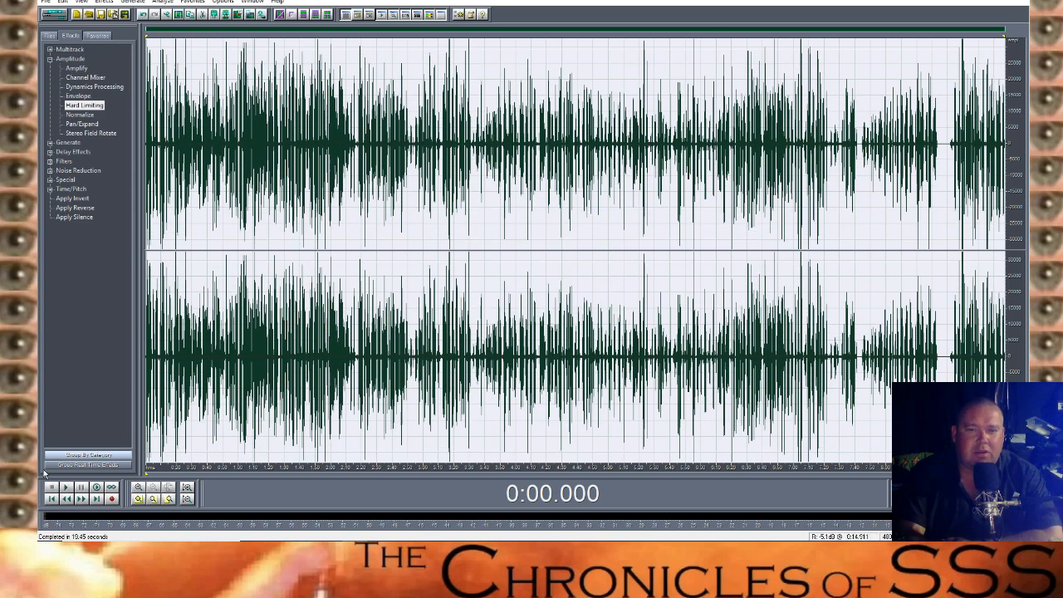
Listen to the opening of the boosted audio, and apply the Light Hiss Reduction preset to the full length of both channels
{"action": "left_click", "coordinate": [98, 488]}
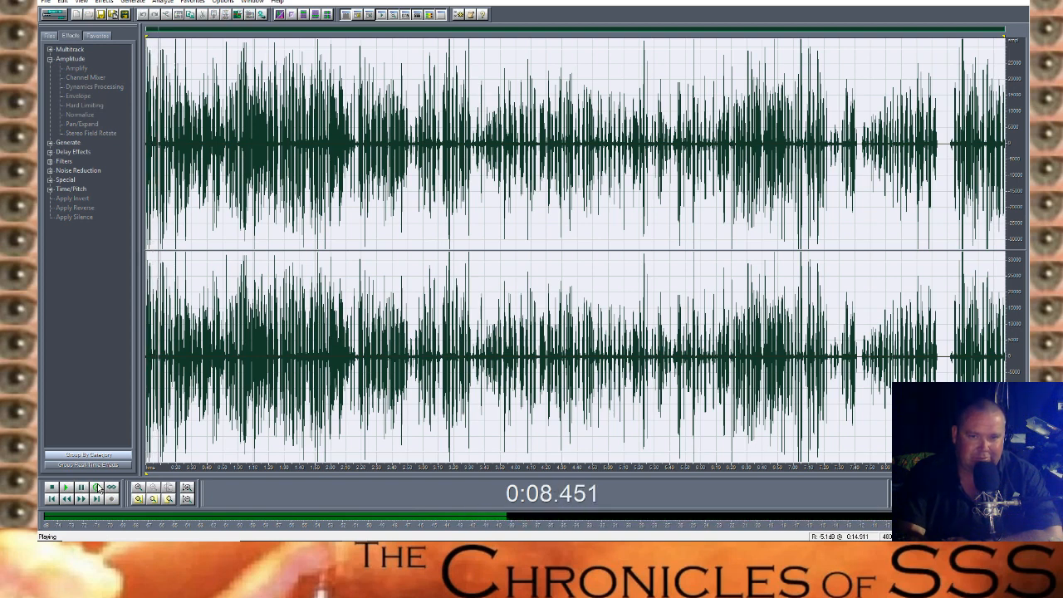
{"action": "left_click", "coordinate": [52, 493]}
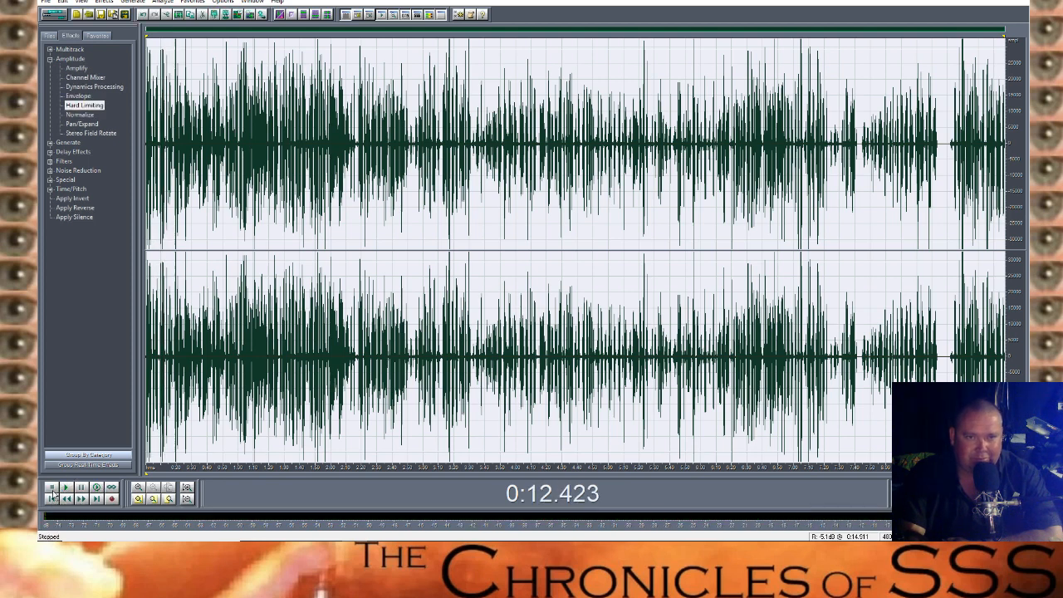
{"action": "double_click", "coordinate": [63, 161]}
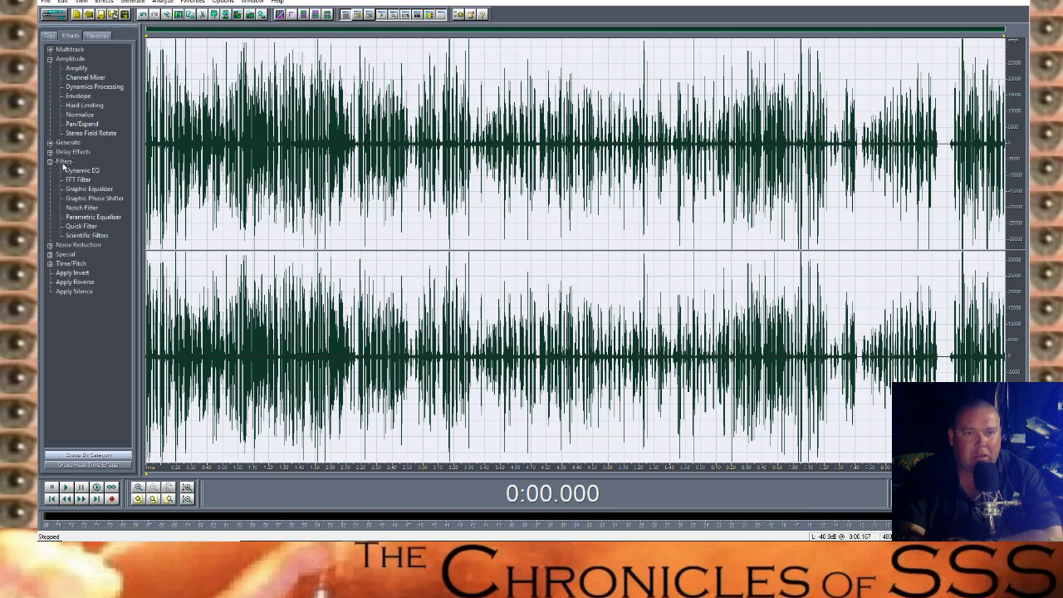
{"action": "double_click", "coordinate": [79, 245]}
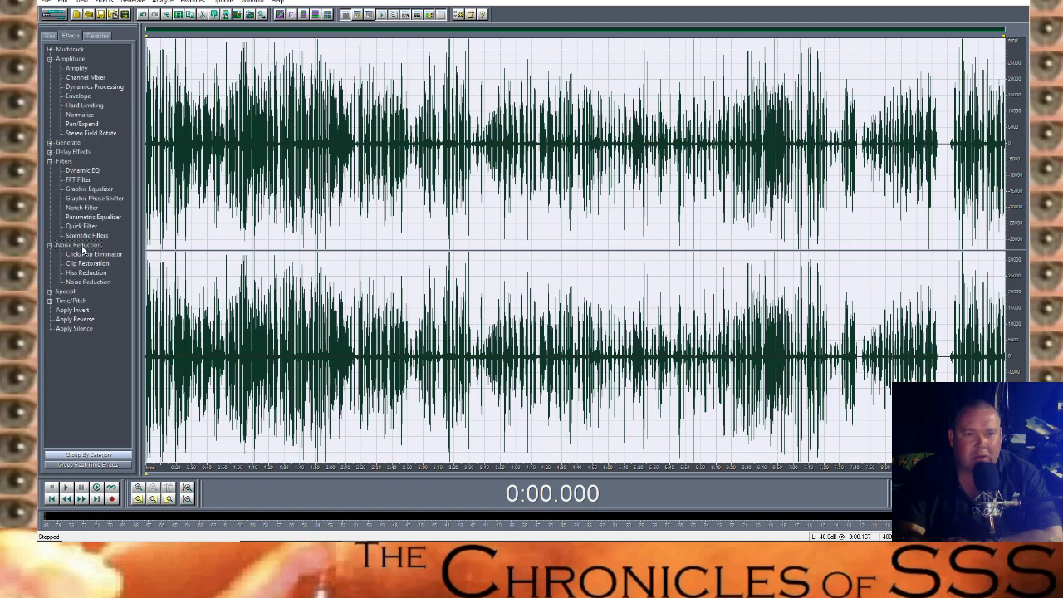
{"action": "double_click", "coordinate": [86, 273]}
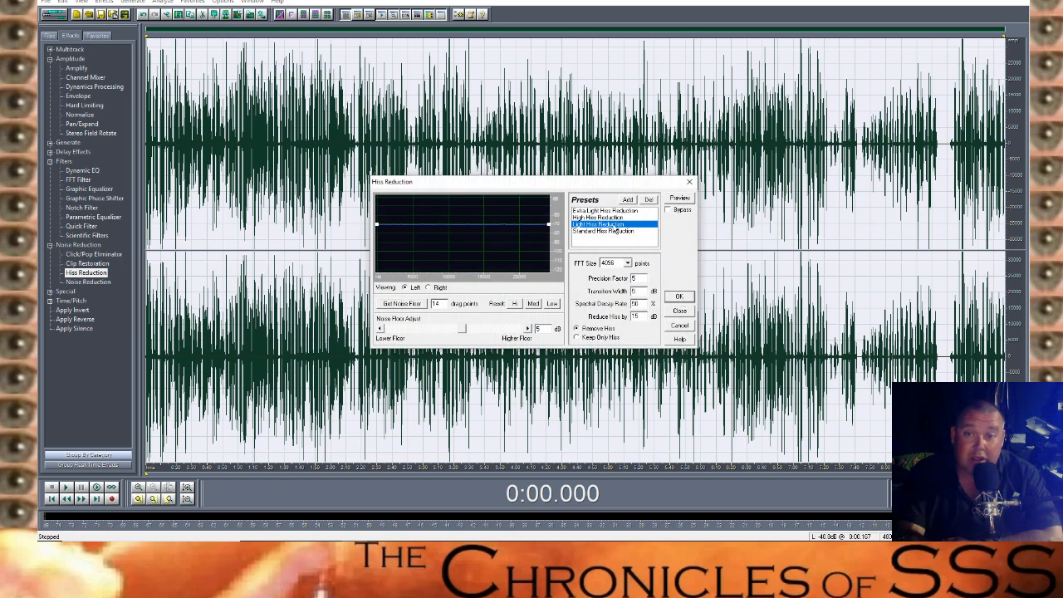
{"action": "left_click", "coordinate": [677, 298]}
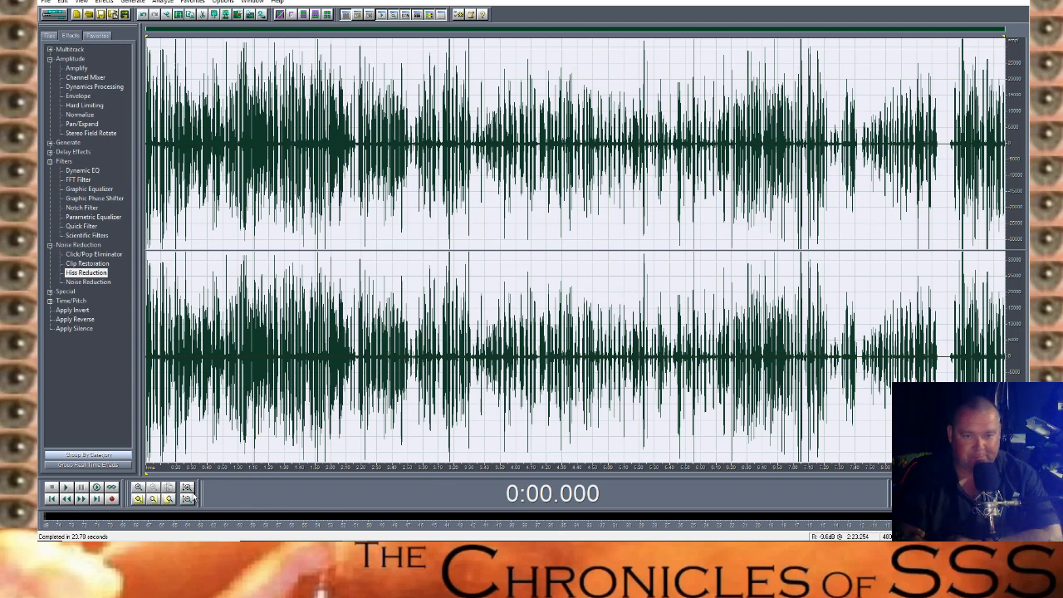
Repeat Hiss Reduction on both channels with the Light Hiss Reduction preset, listening to the opening of the audio after each pass
{"action": "left_click", "coordinate": [96, 487]}
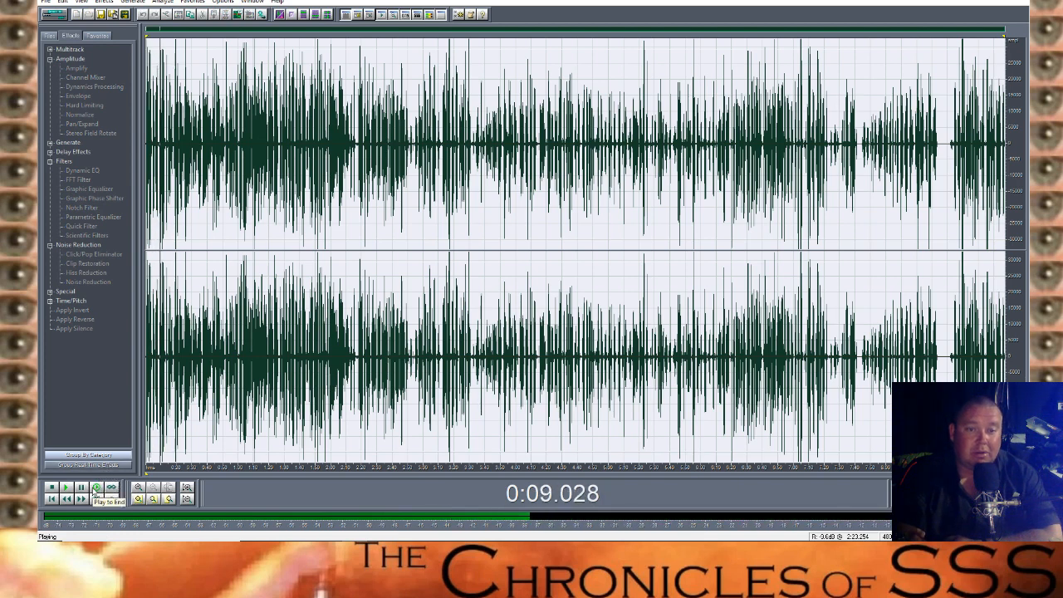
{"action": "left_click", "coordinate": [52, 488]}
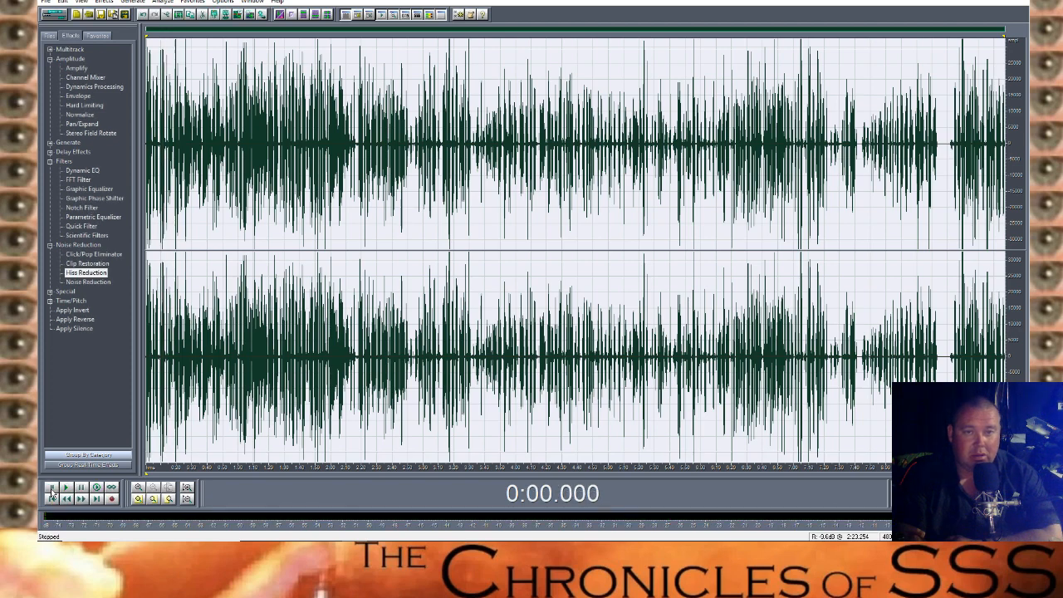
{"action": "double_click", "coordinate": [86, 272]}
{"action": "left_click", "coordinate": [679, 298]}
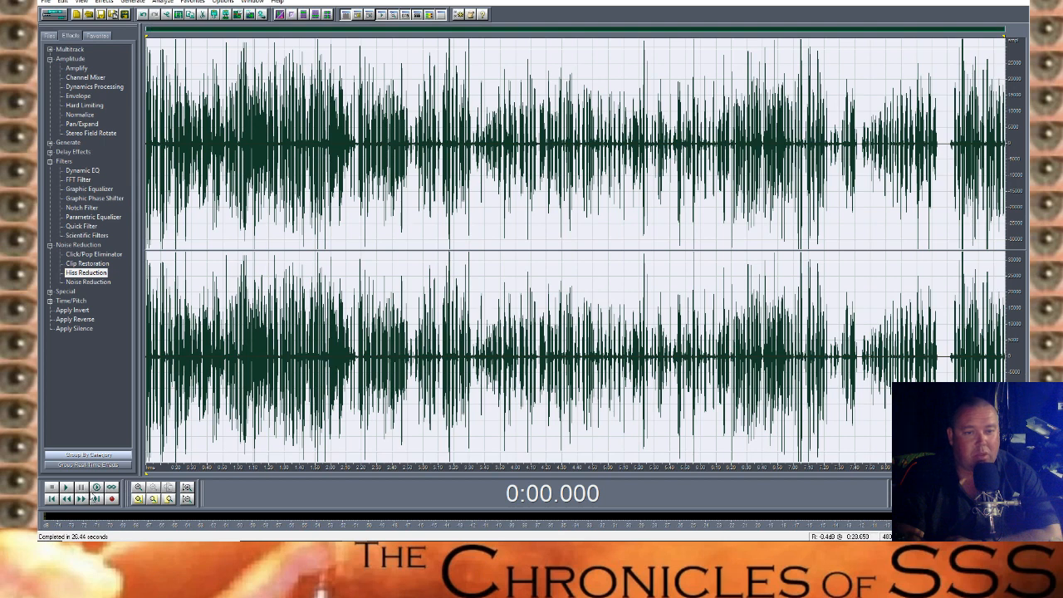
{"action": "left_click", "coordinate": [97, 487]}
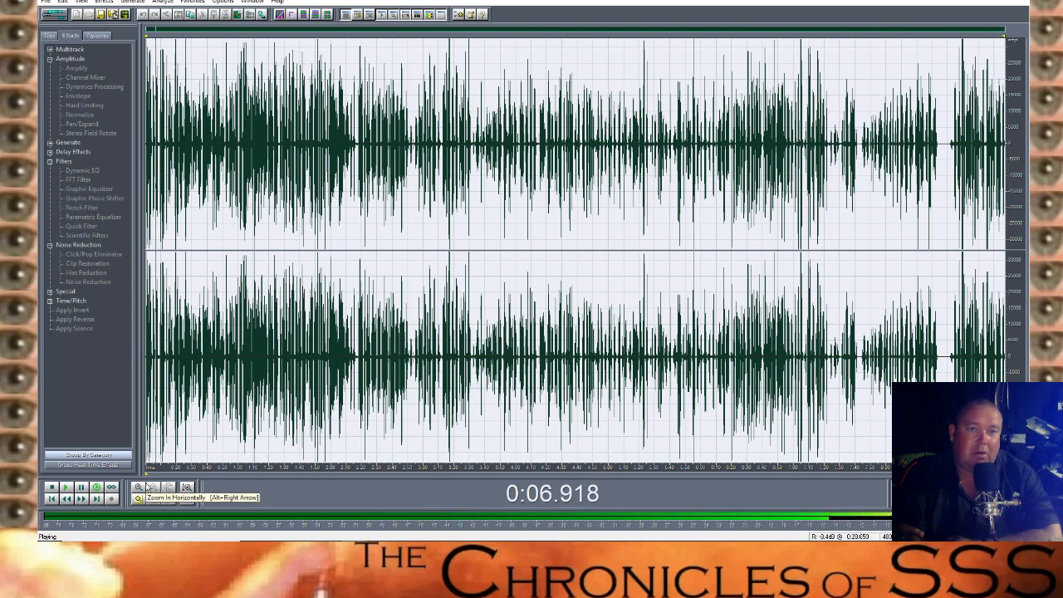
{"action": "left_click", "coordinate": [55, 492]}
{"action": "left_click", "coordinate": [86, 272]}
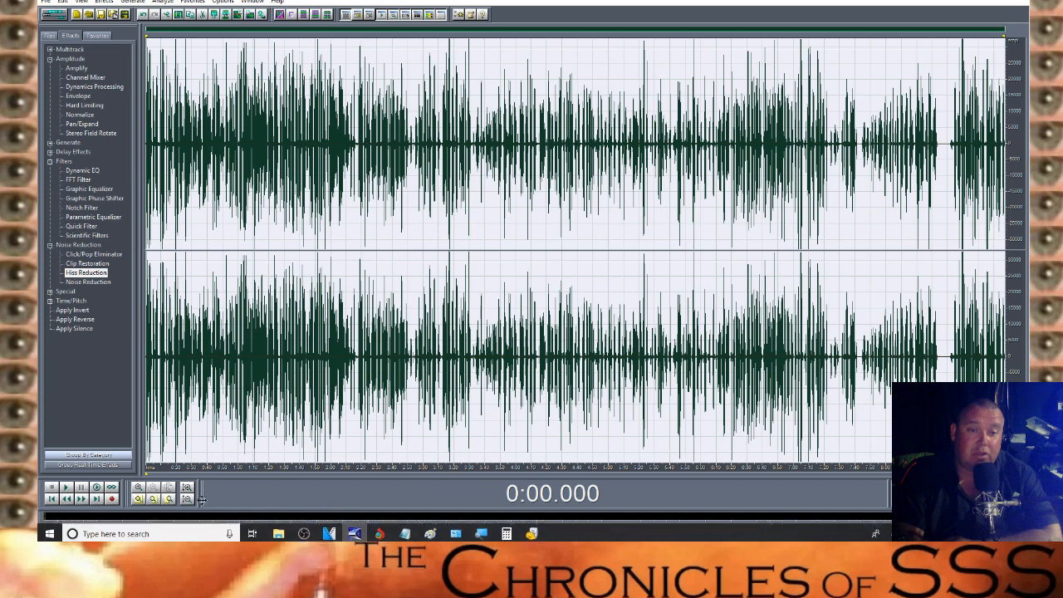
{"action": "left_click", "coordinate": [96, 487]}
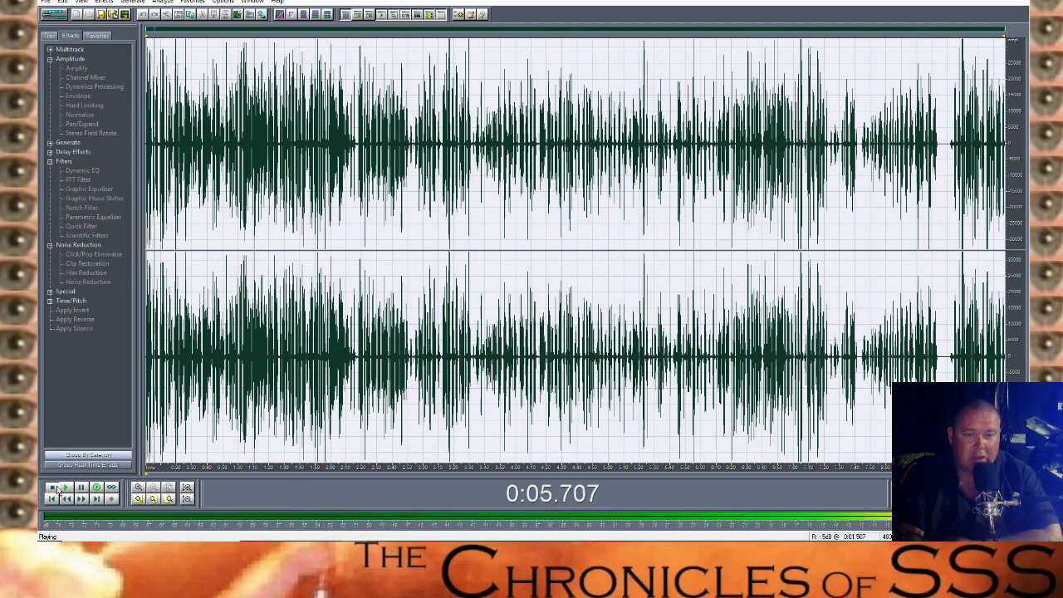
{"action": "left_click", "coordinate": [60, 491]}
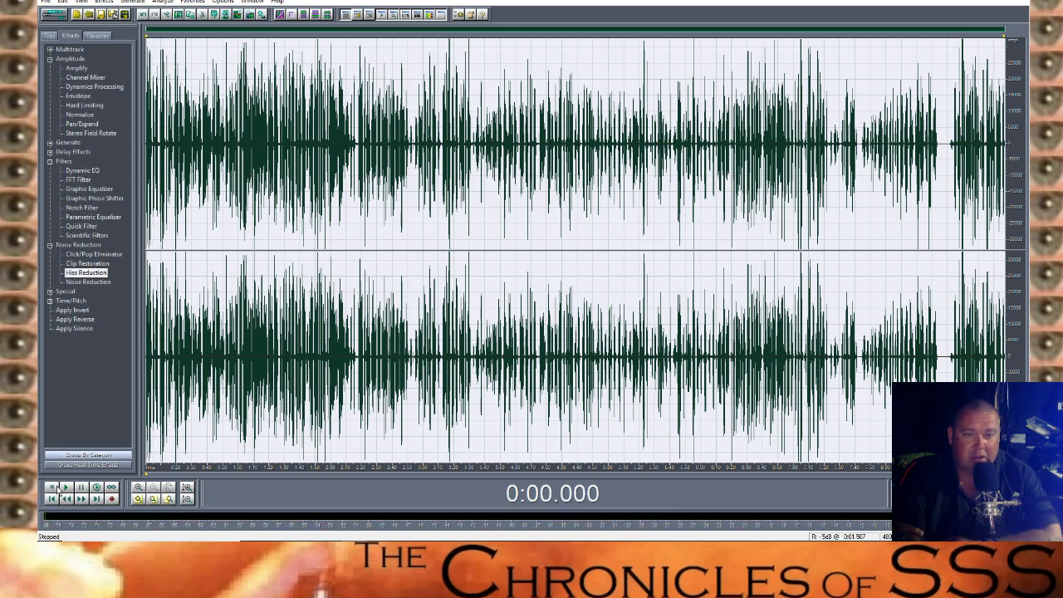
Get the noise floor from the audio in Hiss Reduction and apply the effect to the full length of both channels
{"action": "double_click", "coordinate": [79, 272]}
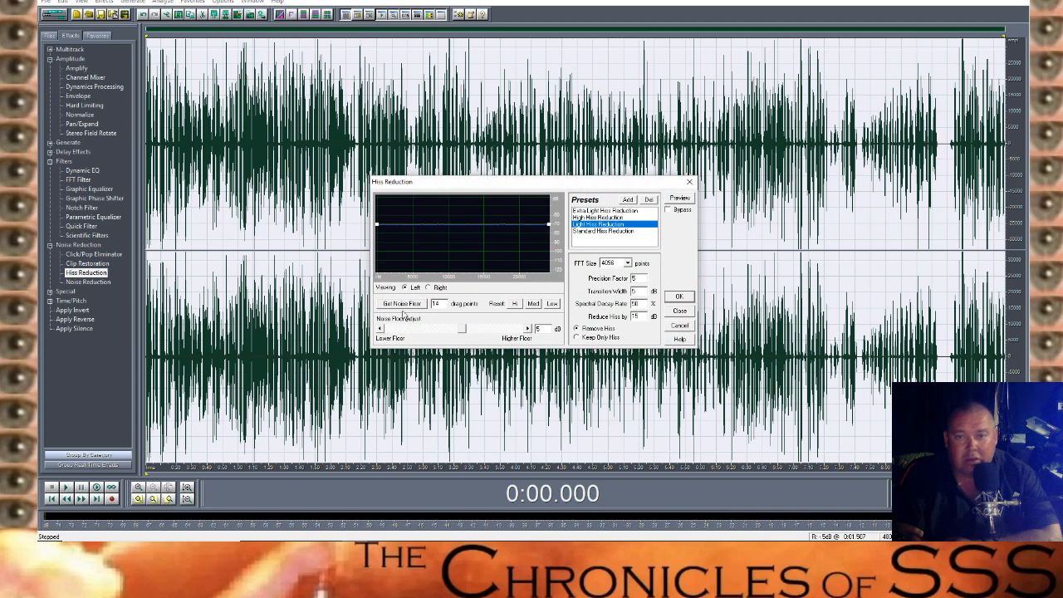
{"action": "left_click", "coordinate": [404, 304]}
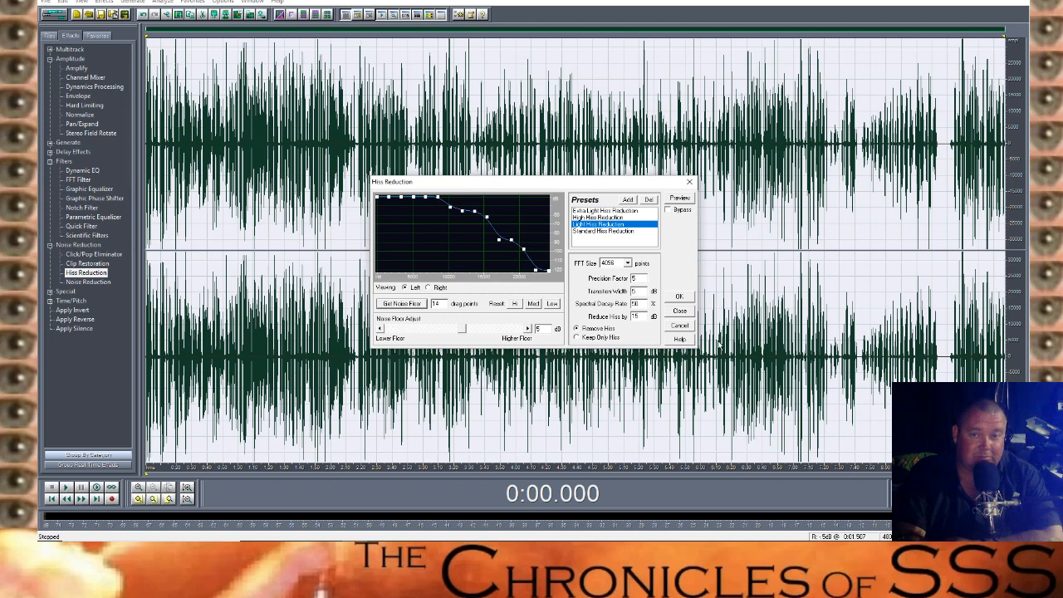
{"action": "left_click", "coordinate": [679, 299]}
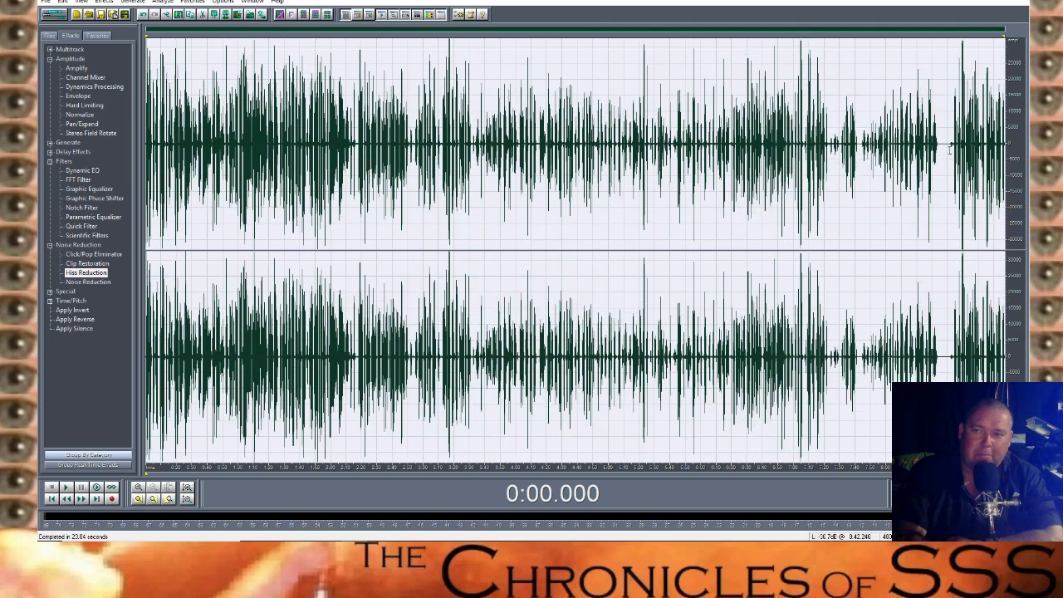
Inspect the silent gap around 8:31 in both channels, and play the audio from the start to check the hiss reduction
{"action": "left_click_drag", "start_coordinate": [937, 59], "coordinate": [951, 264]}
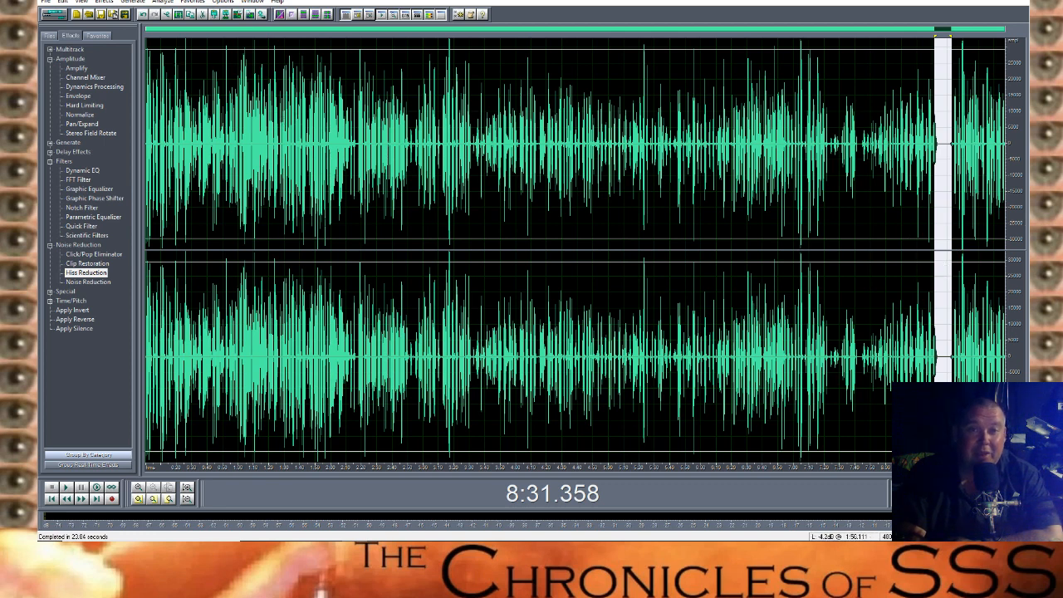
{"action": "left_click", "coordinate": [337, 349]}
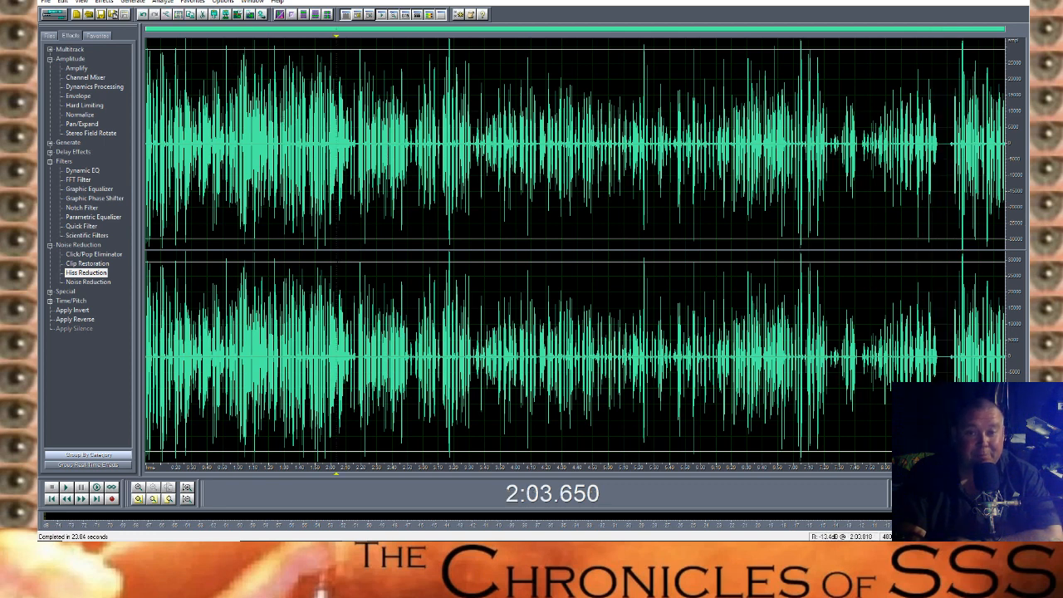
{"action": "left_click", "coordinate": [51, 499]}
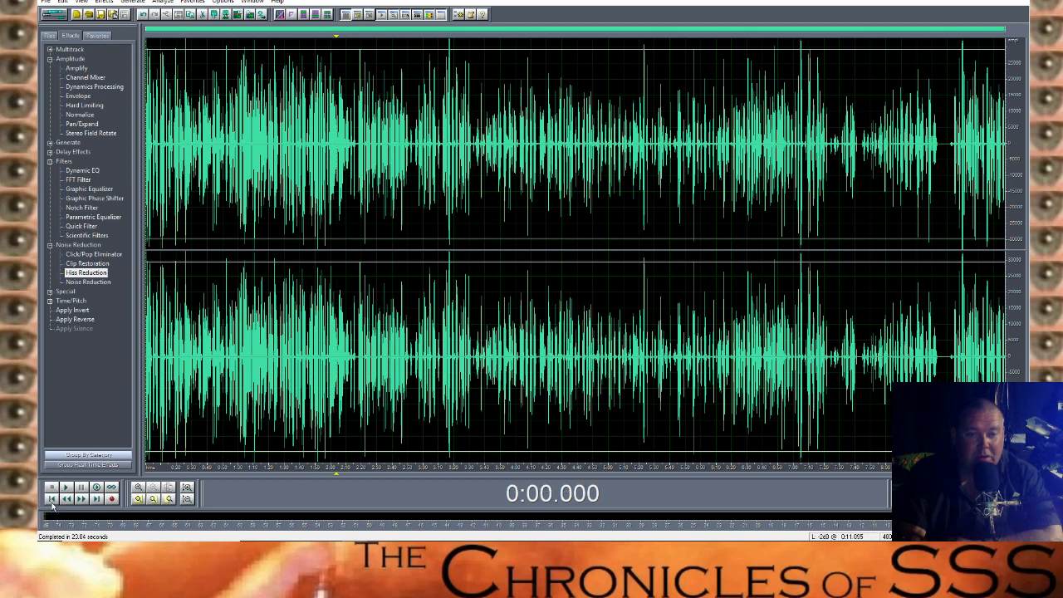
{"action": "left_click", "coordinate": [97, 489]}
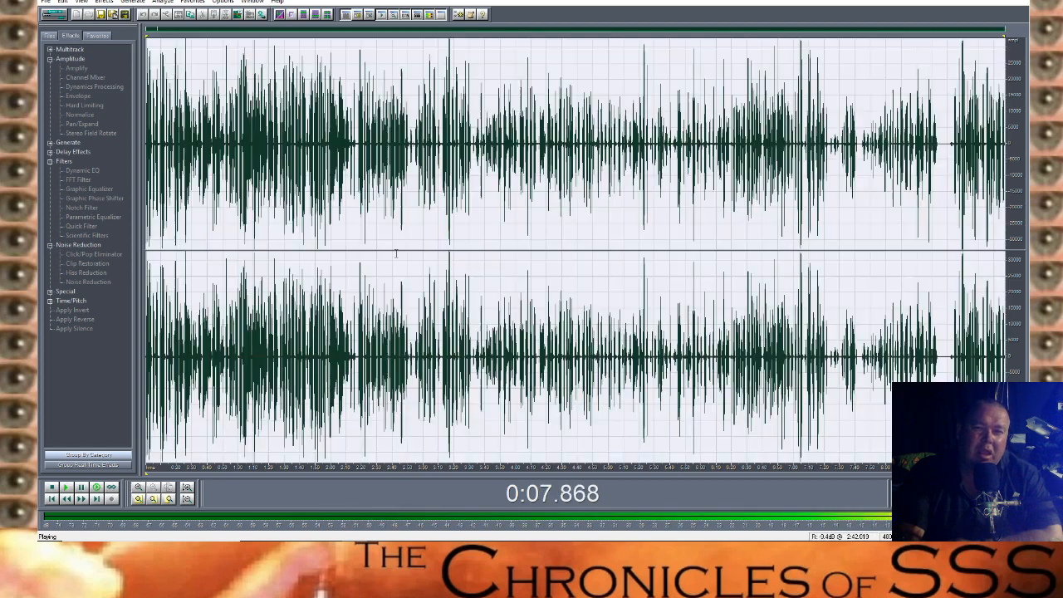
{"action": "left_click", "coordinate": [114, 14]}
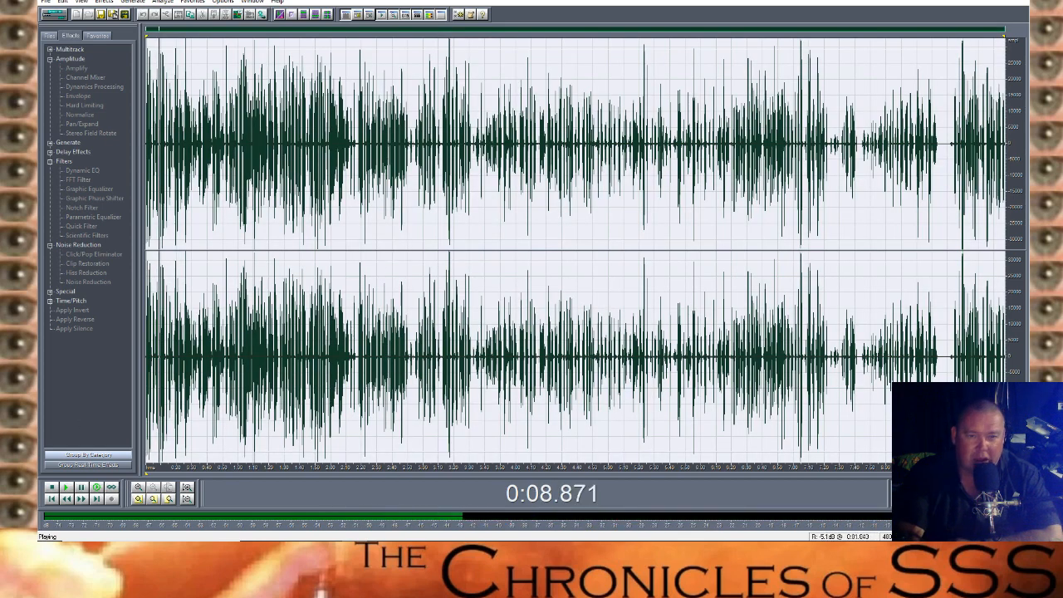
{"action": "left_click", "coordinate": [86, 272]}
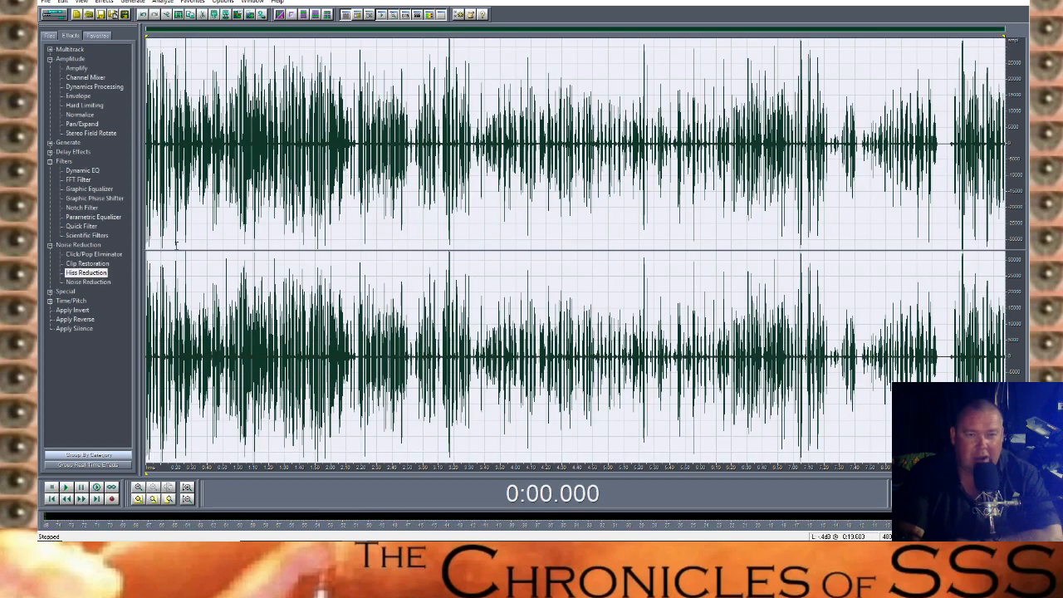
Look at the Noise Reduction and Hard Limiting settings, and close both without applying them
{"action": "double_click", "coordinate": [86, 281]}
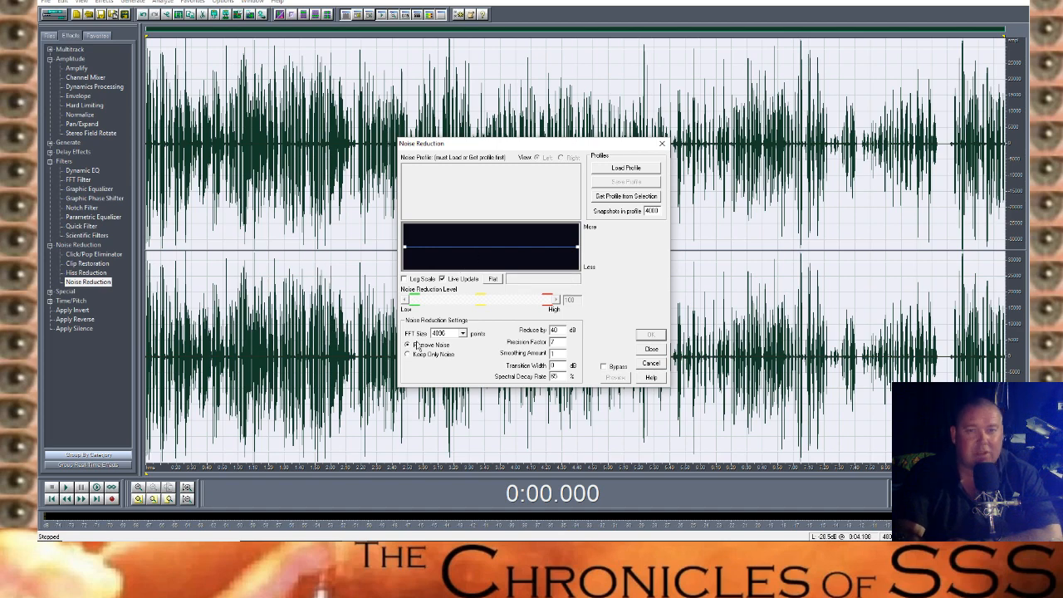
{"action": "left_click", "coordinate": [649, 349]}
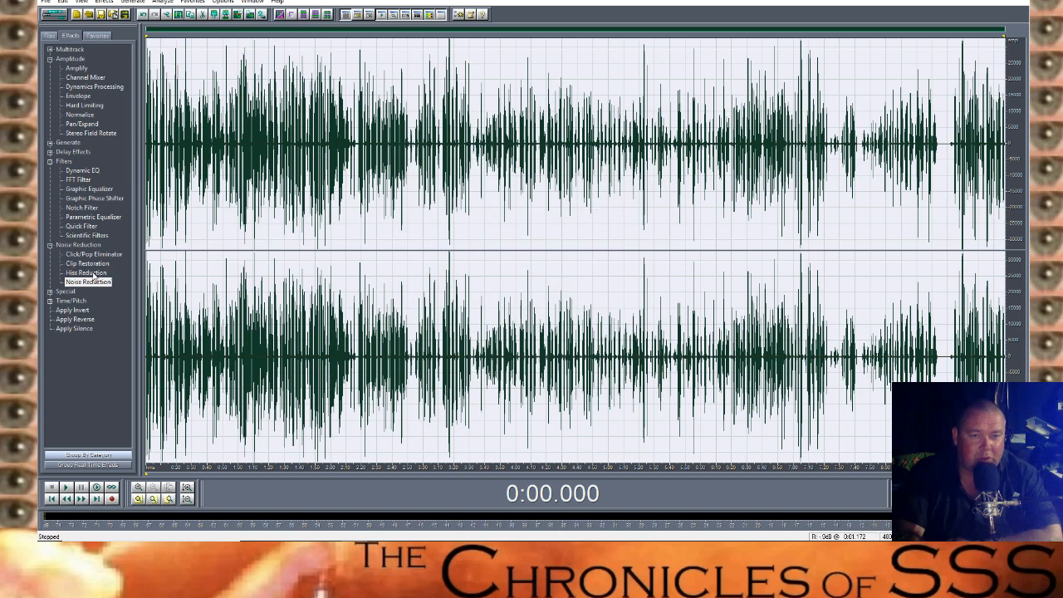
{"action": "left_click", "coordinate": [91, 273]}
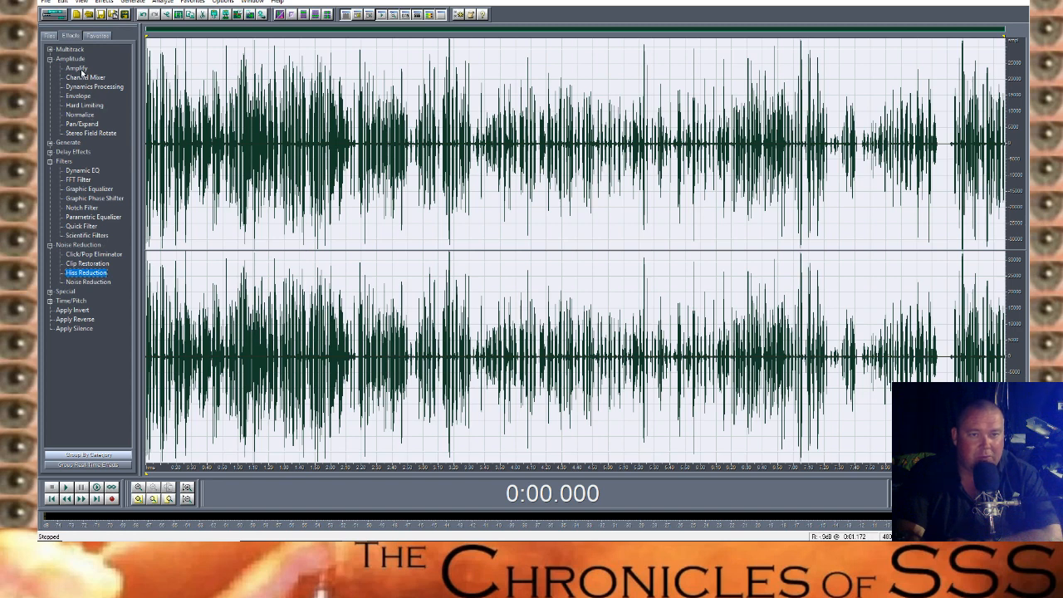
{"action": "double_click", "coordinate": [85, 105]}
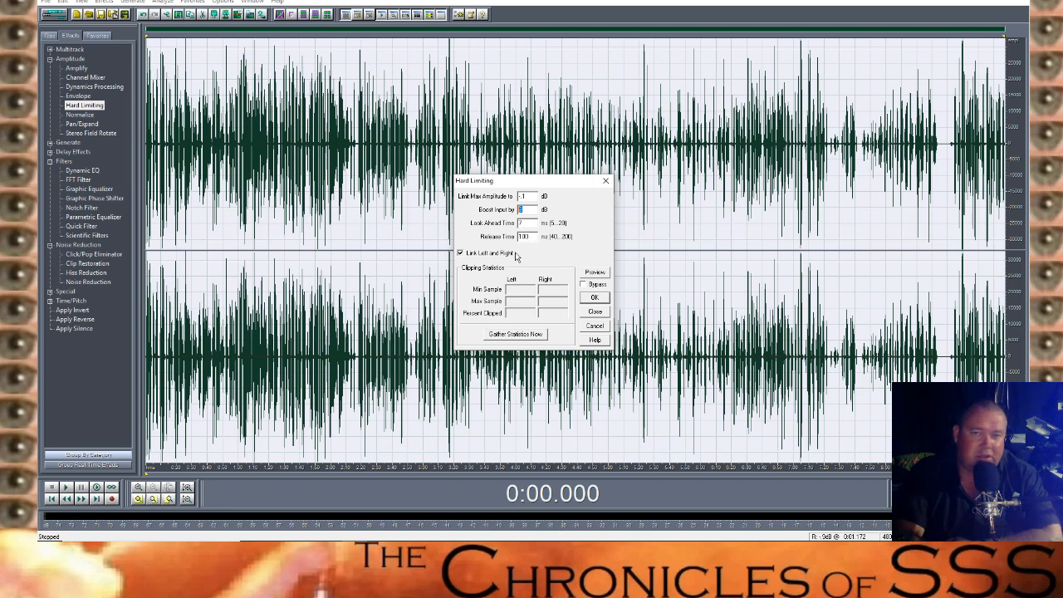
{"action": "left_click", "coordinate": [596, 312]}
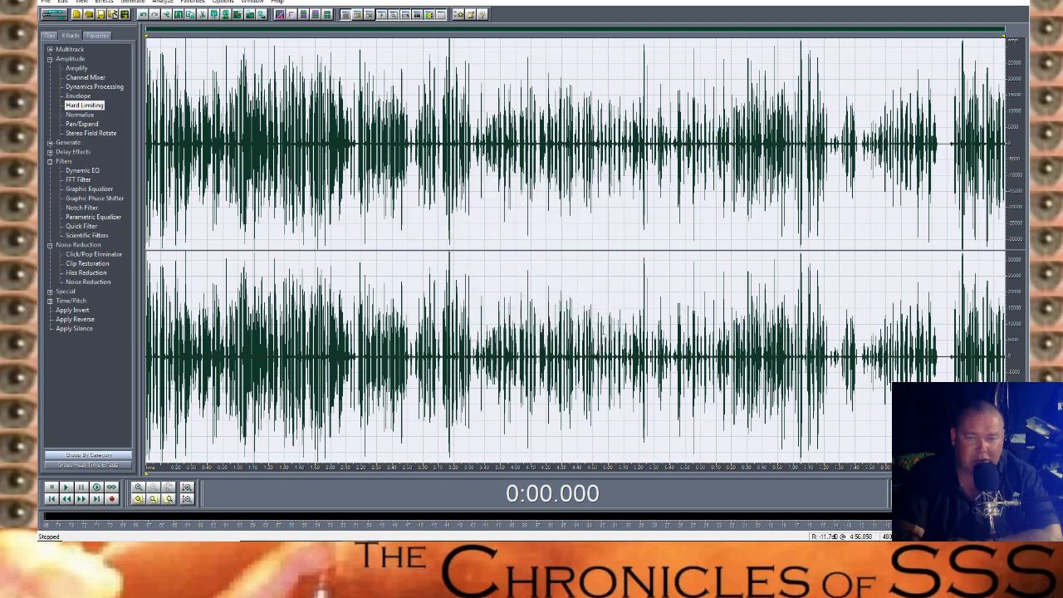
Select the full length of both channels and look through the Graphic Equalizer presets, ending on 30 Band Classic V
{"action": "double_click", "coordinate": [241, 248]}
{"action": "double_click", "coordinate": [240, 247]}
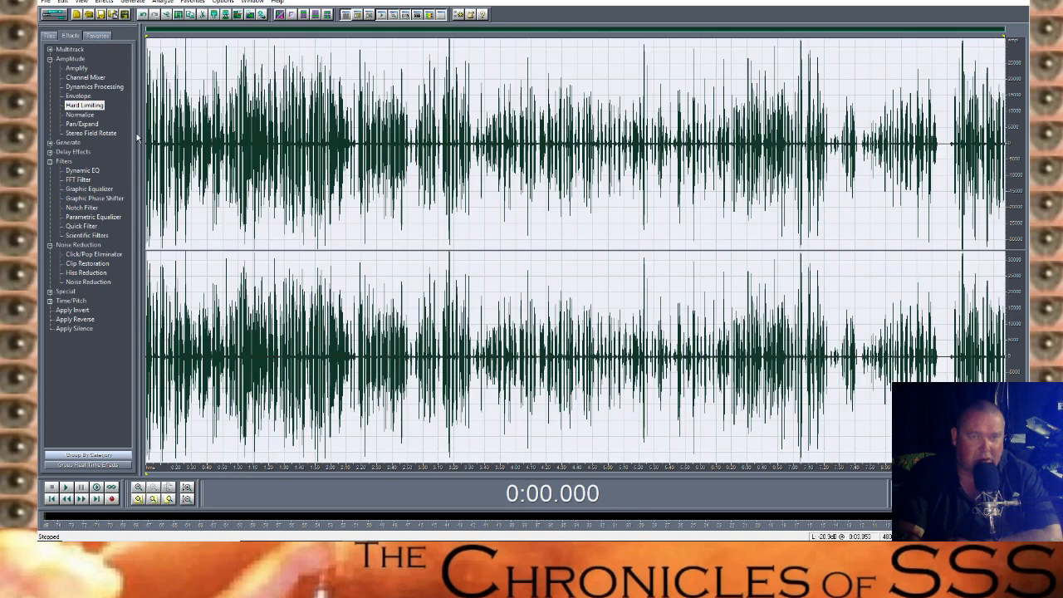
{"action": "left_click", "coordinate": [203, 240]}
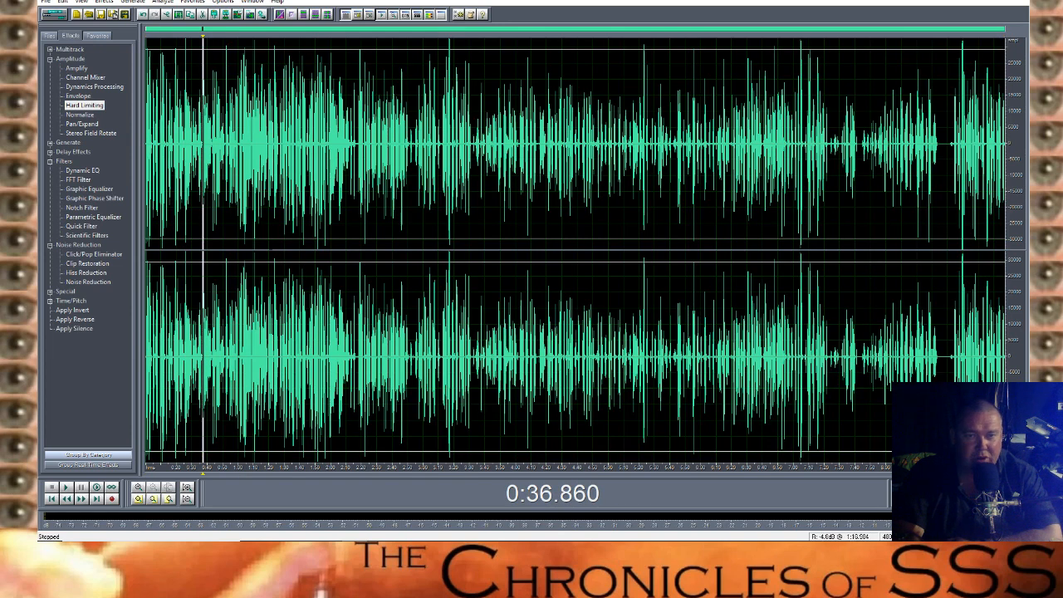
{"action": "double_click", "coordinate": [366, 248]}
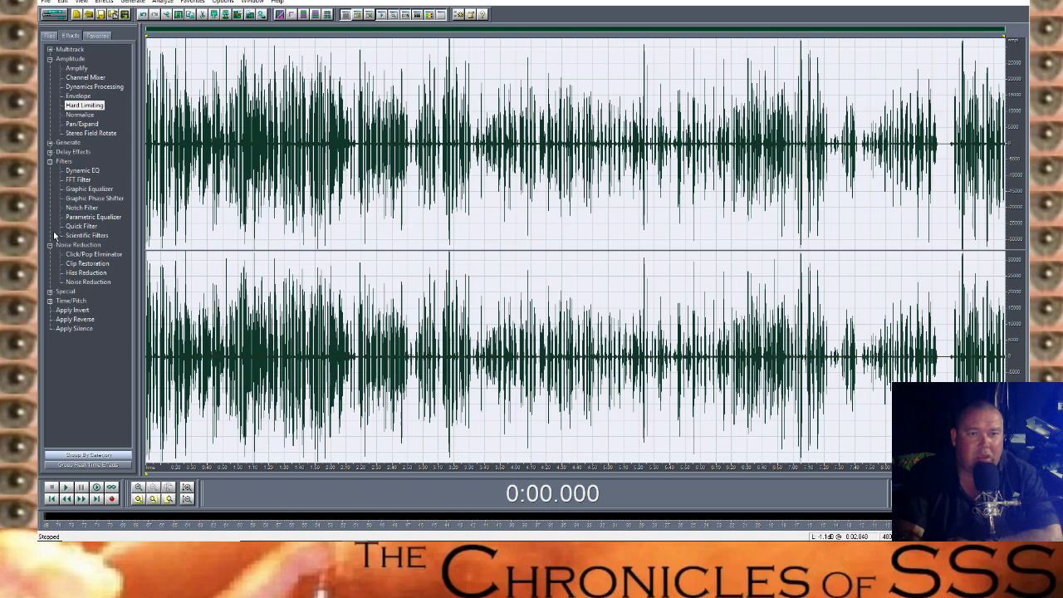
{"action": "double_click", "coordinate": [87, 188]}
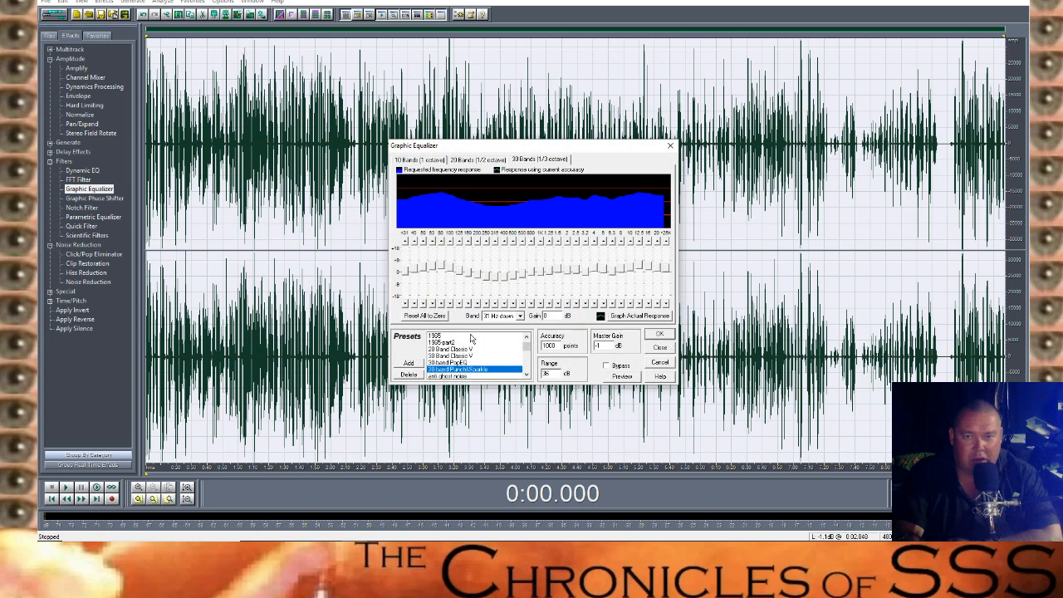
{"action": "left_click", "coordinate": [445, 362]}
{"action": "left_click", "coordinate": [448, 341]}
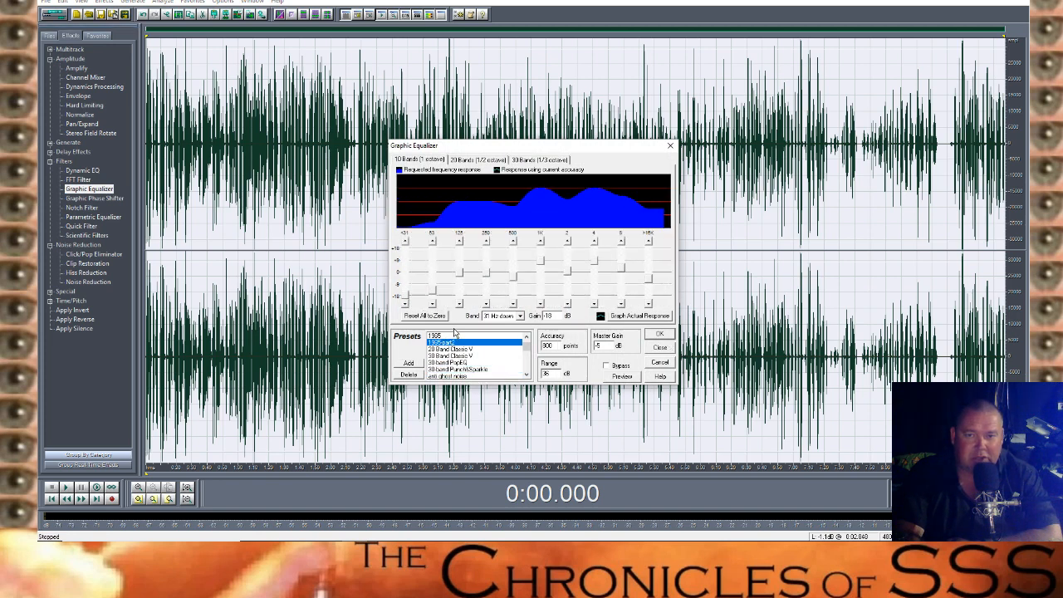
{"action": "left_click", "coordinate": [452, 355]}
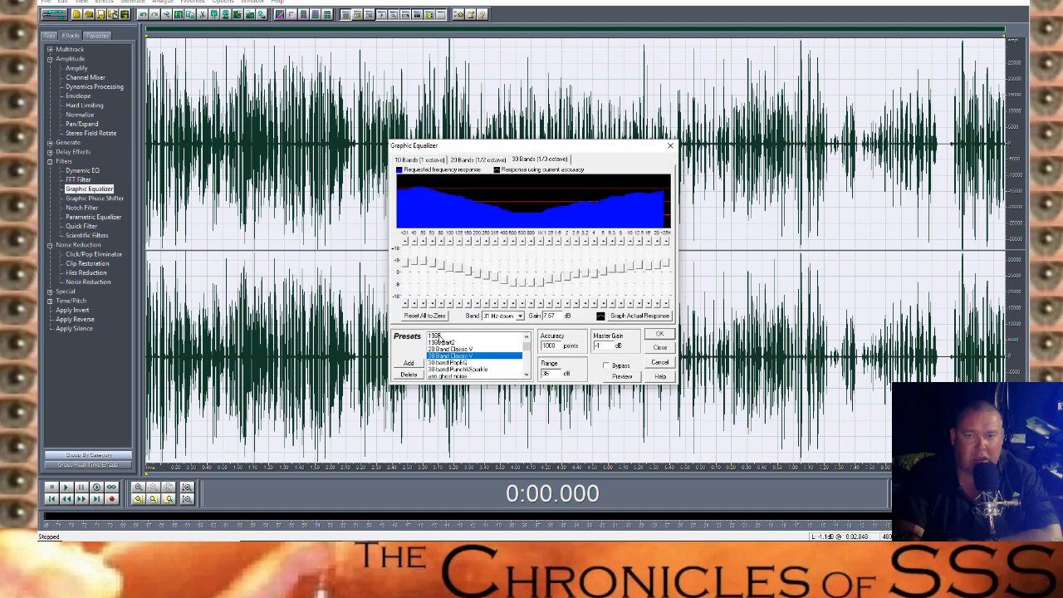
Reset all 30 equalizer bands to zero, lower the 31 Hz and 40 Hz bands, and preview the audio
{"action": "left_click", "coordinate": [445, 317]}
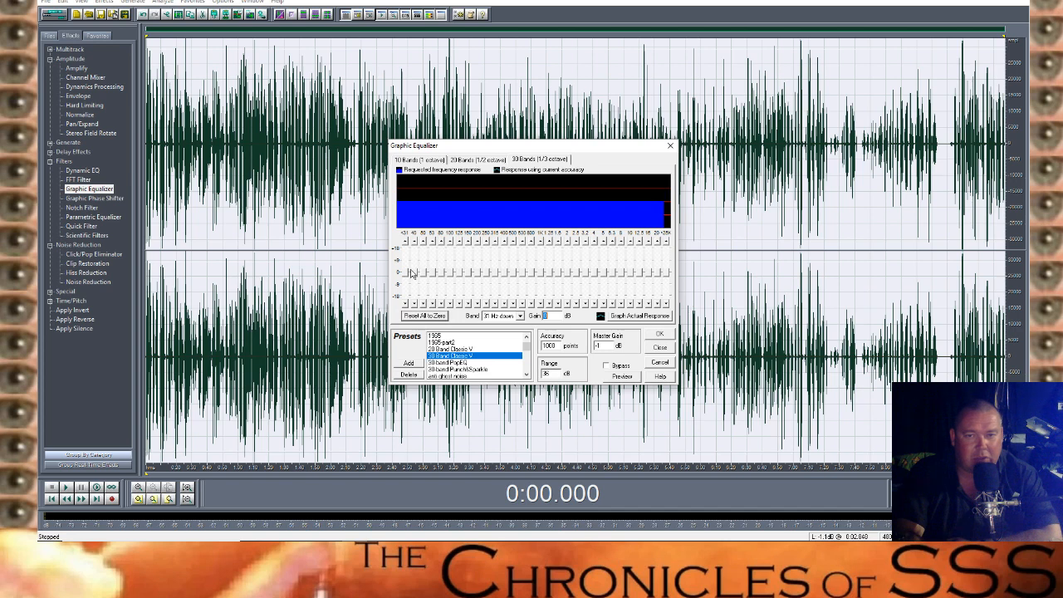
{"action": "left_click_drag", "start_coordinate": [413, 277], "coordinate": [417, 287]}
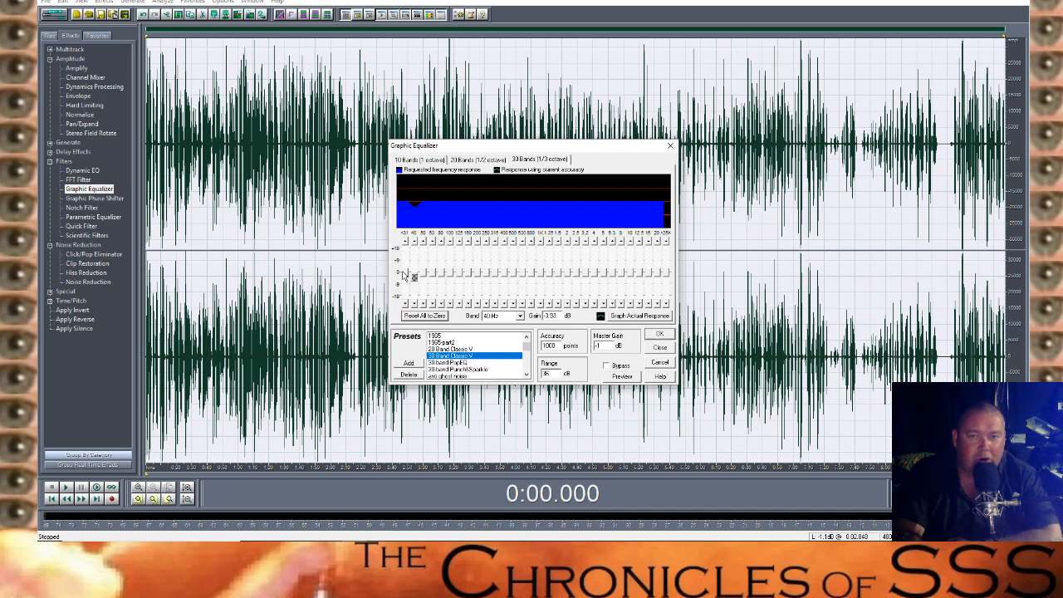
{"action": "left_click", "coordinate": [407, 275]}
{"action": "left_click_drag", "start_coordinate": [407, 275], "coordinate": [409, 283]}
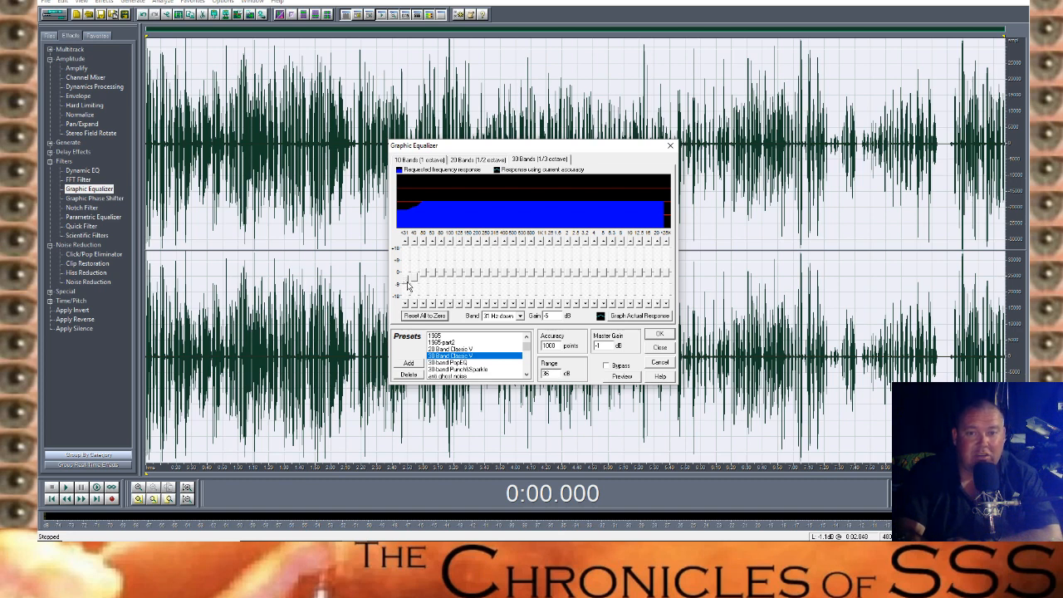
{"action": "left_click_drag", "start_coordinate": [407, 287], "coordinate": [409, 288]}
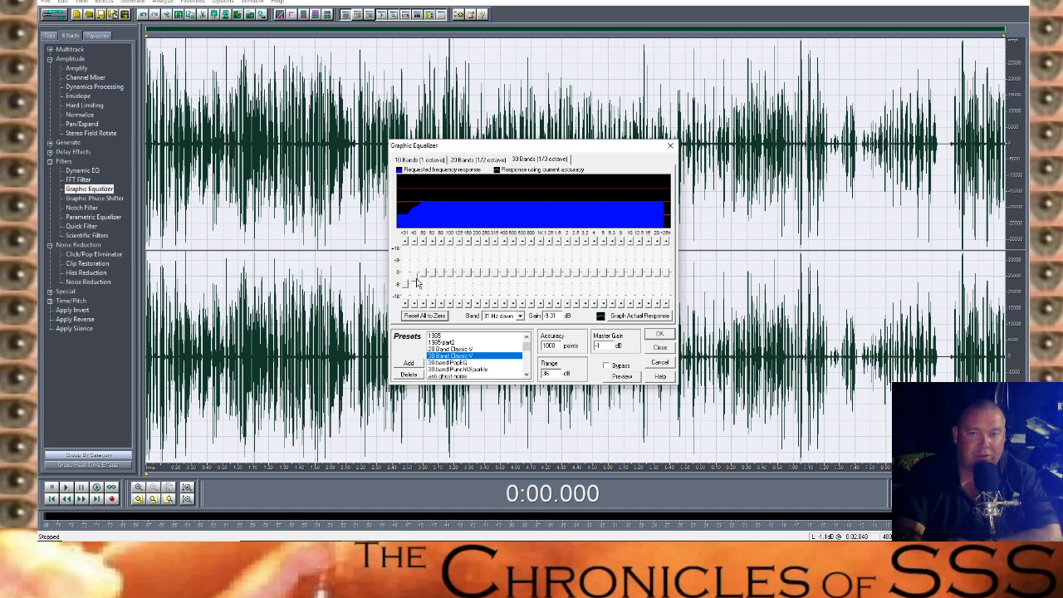
{"action": "left_click", "coordinate": [416, 283]}
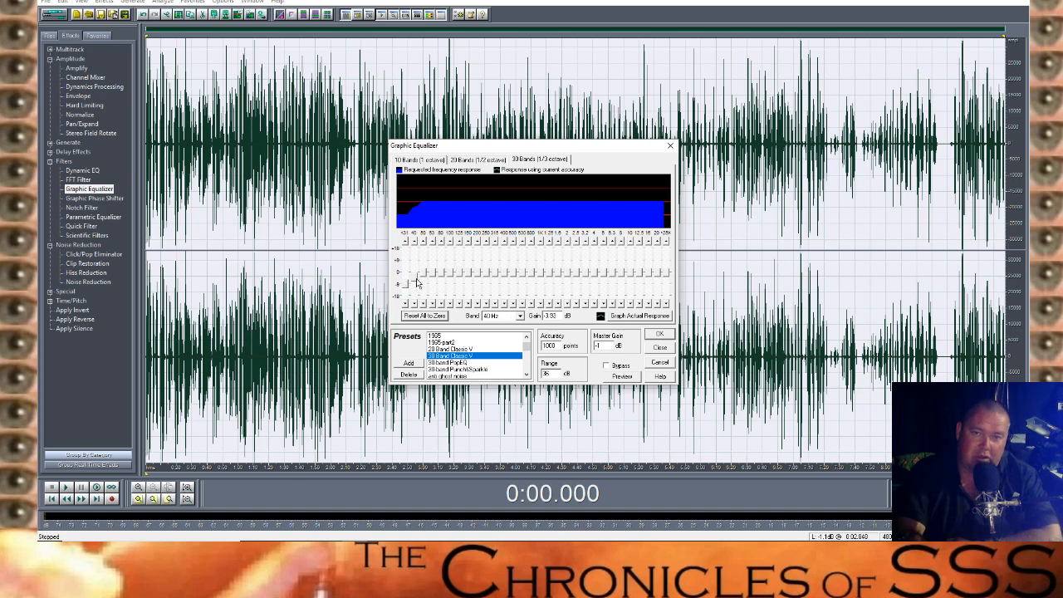
{"action": "left_click", "coordinate": [621, 376]}
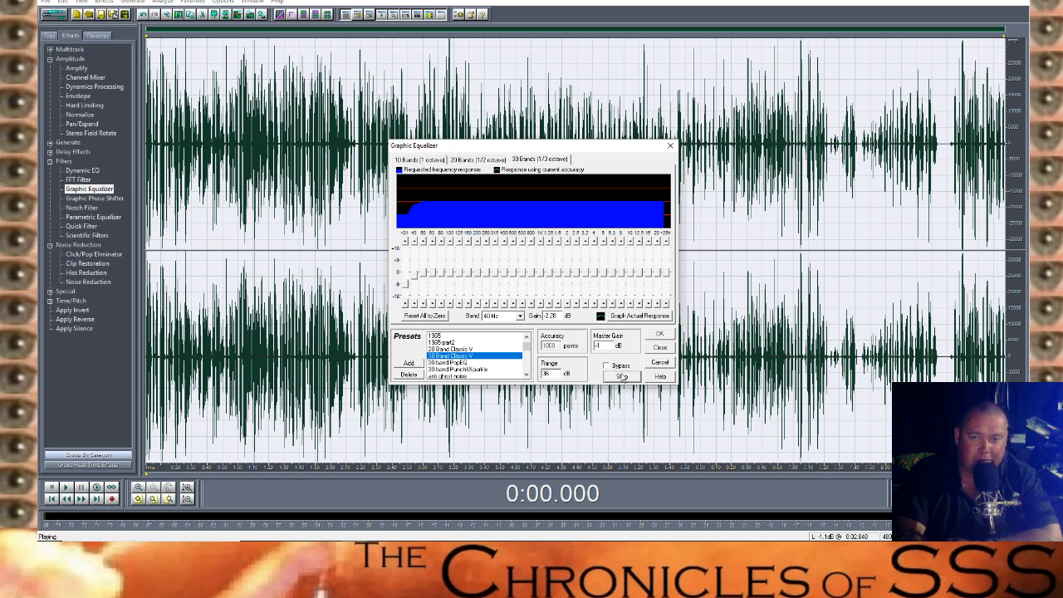
Lower the bands from 40 Hz to 125 Hz while previewing, raise 125 Hz slightly, and dismiss the preview error
{"action": "left_click_drag", "start_coordinate": [416, 276], "coordinate": [460, 280]}
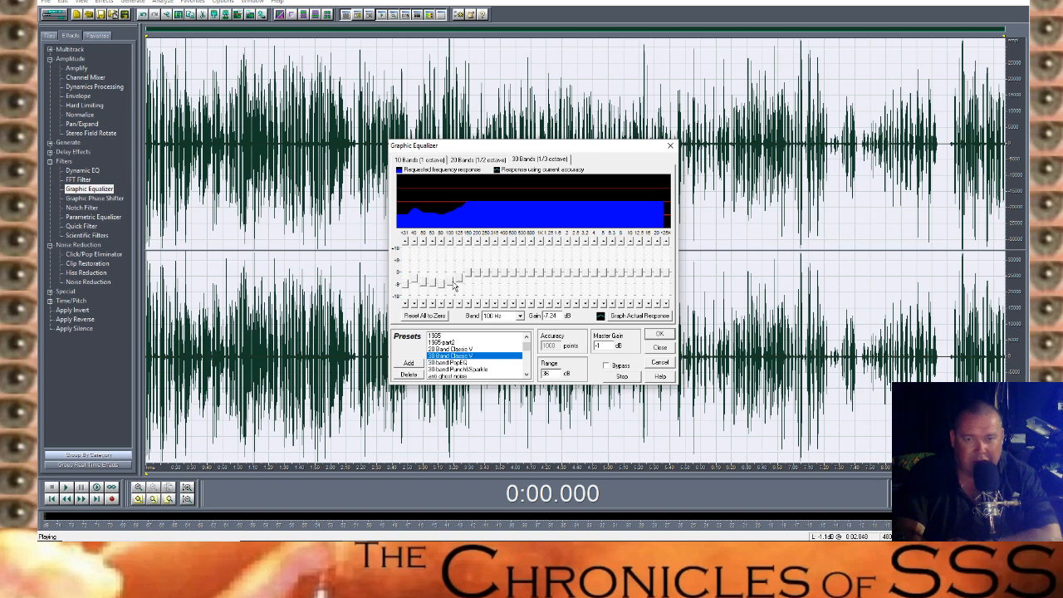
{"action": "left_click_drag", "start_coordinate": [455, 285], "coordinate": [456, 282]}
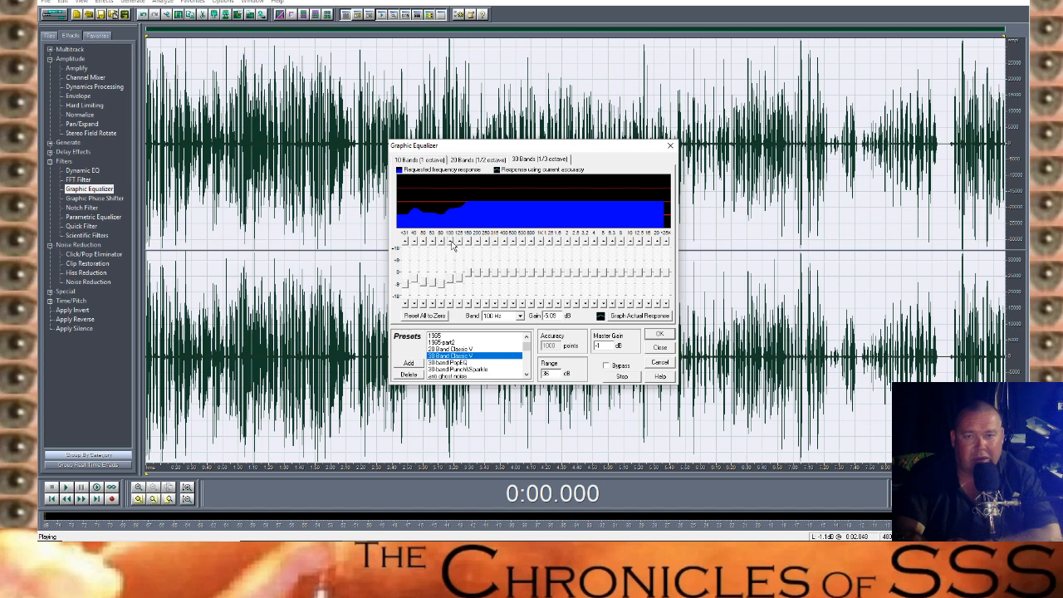
{"action": "left_click", "coordinate": [458, 240]}
{"action": "left_click", "coordinate": [459, 241]}
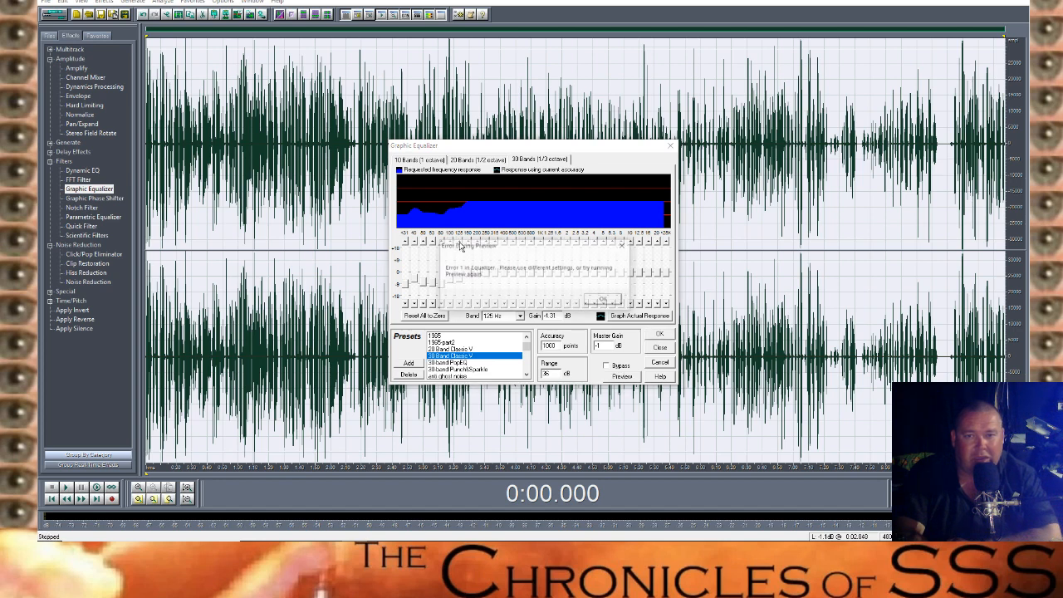
{"action": "left_click", "coordinate": [601, 301]}
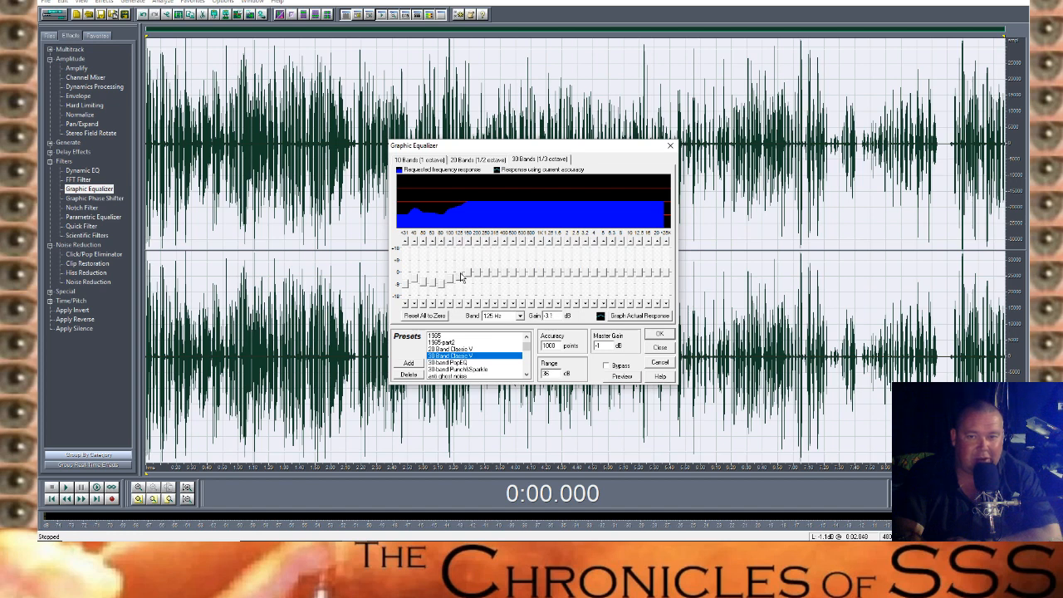
Smooth the cut across the bands up to 100 Hz, setting 80 Hz to -5 dB and 100 Hz to about -4.8 dB
{"action": "left_click", "coordinate": [443, 288]}
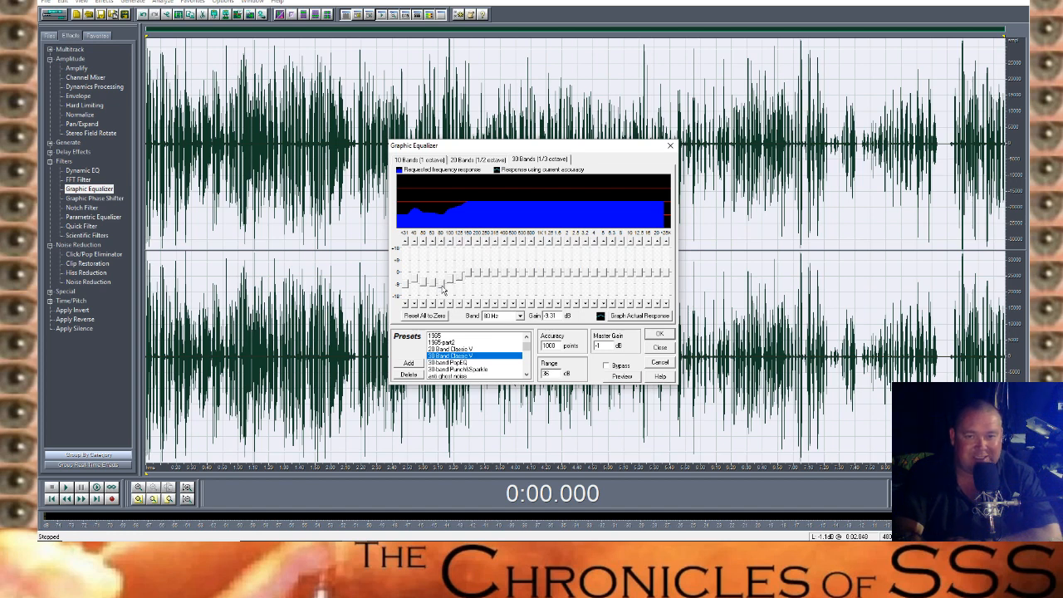
{"action": "left_click_drag", "start_coordinate": [441, 285], "coordinate": [443, 283]}
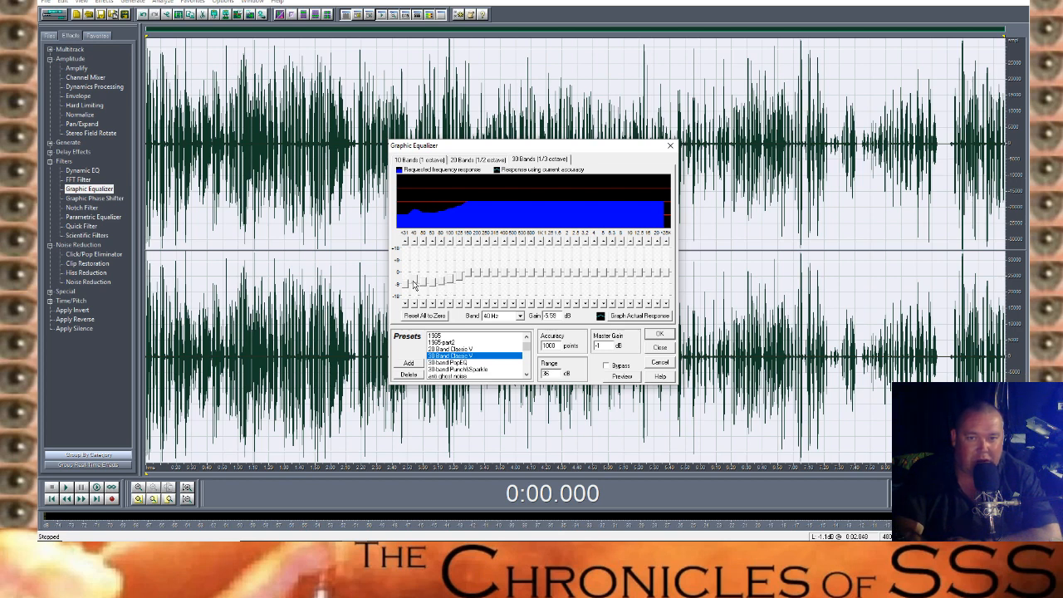
{"action": "mouse_move", "coordinate": [408, 287]}
{"action": "left_mouse_down"}
{"action": "mouse_move", "coordinate": [412, 253]}
{"action": "mouse_move", "coordinate": [412, 277]}
{"action": "left_mouse_up"}
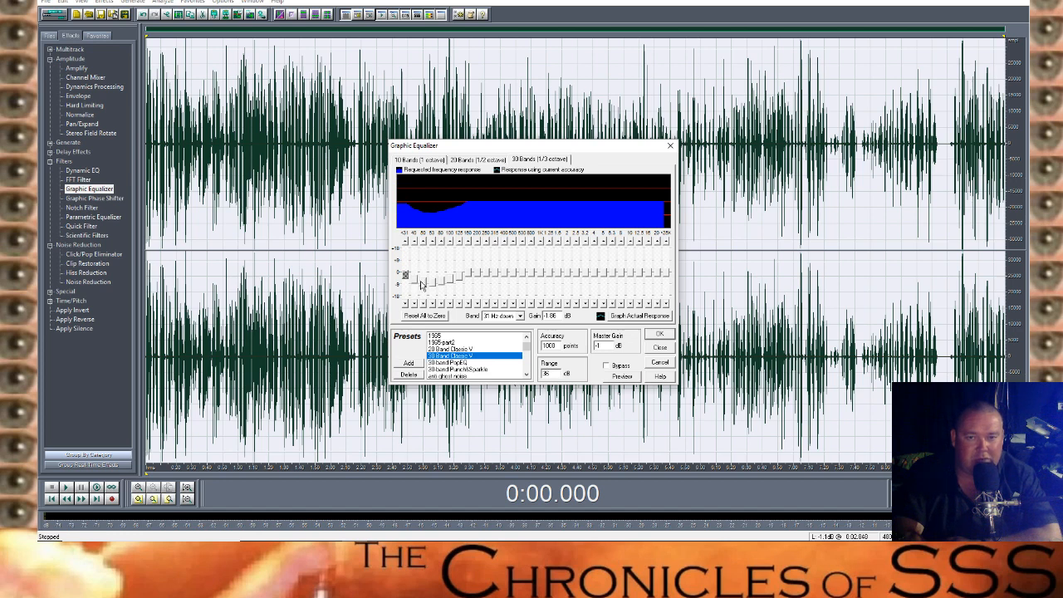
{"action": "mouse_move", "coordinate": [405, 276]}
{"action": "left_mouse_down"}
{"action": "mouse_move", "coordinate": [430, 289]}
{"action": "mouse_move", "coordinate": [421, 286]}
{"action": "left_mouse_up"}
{"action": "left_click", "coordinate": [421, 284]}
{"action": "left_click", "coordinate": [435, 284]}
{"action": "left_click_drag", "start_coordinate": [442, 283], "coordinate": [443, 280]}
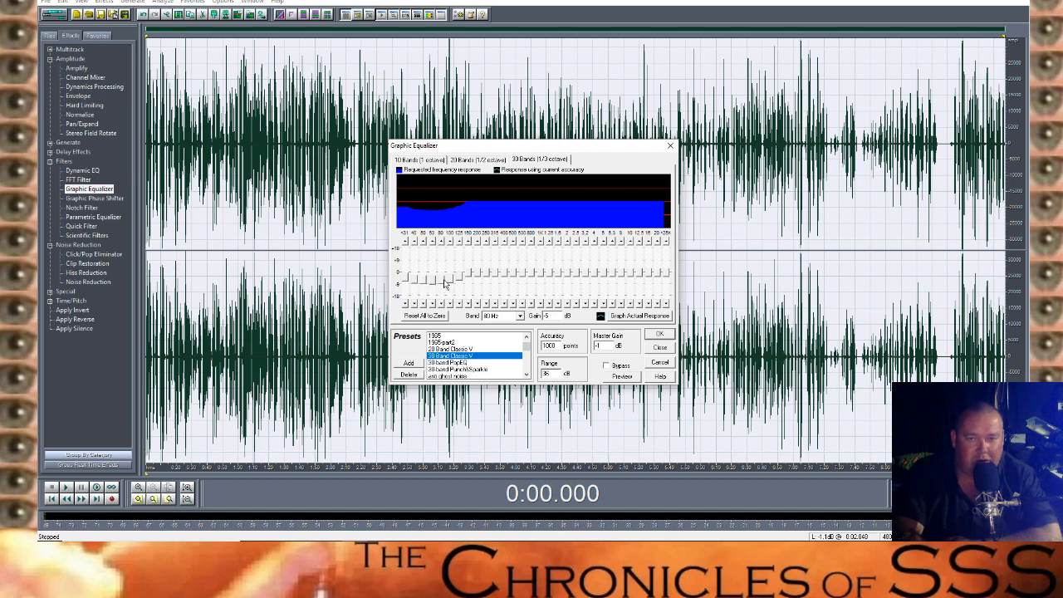
{"action": "left_click", "coordinate": [452, 283]}
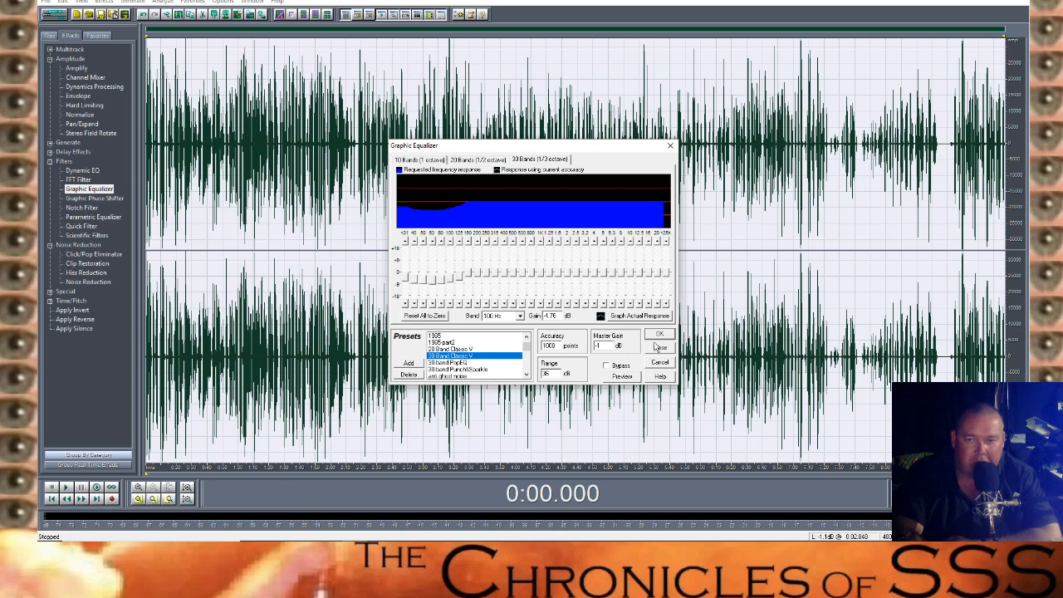
Preview the equalized audio and cut the 31 Hz and 40 Hz bands to -18 dB
{"action": "left_click", "coordinate": [623, 377]}
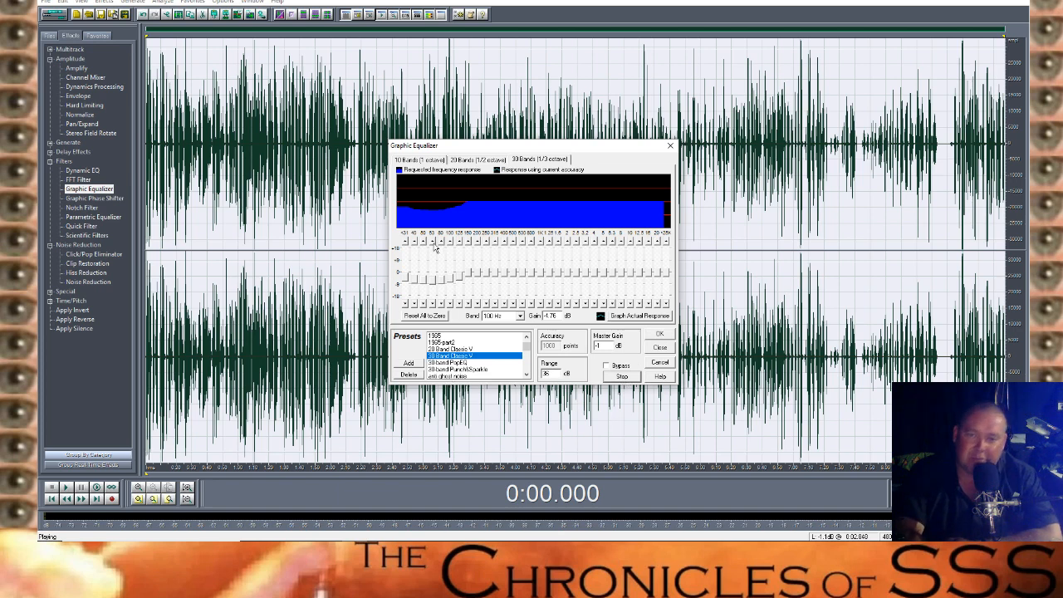
{"action": "left_click", "coordinate": [408, 280]}
{"action": "left_click_drag", "start_coordinate": [408, 282], "coordinate": [400, 319]}
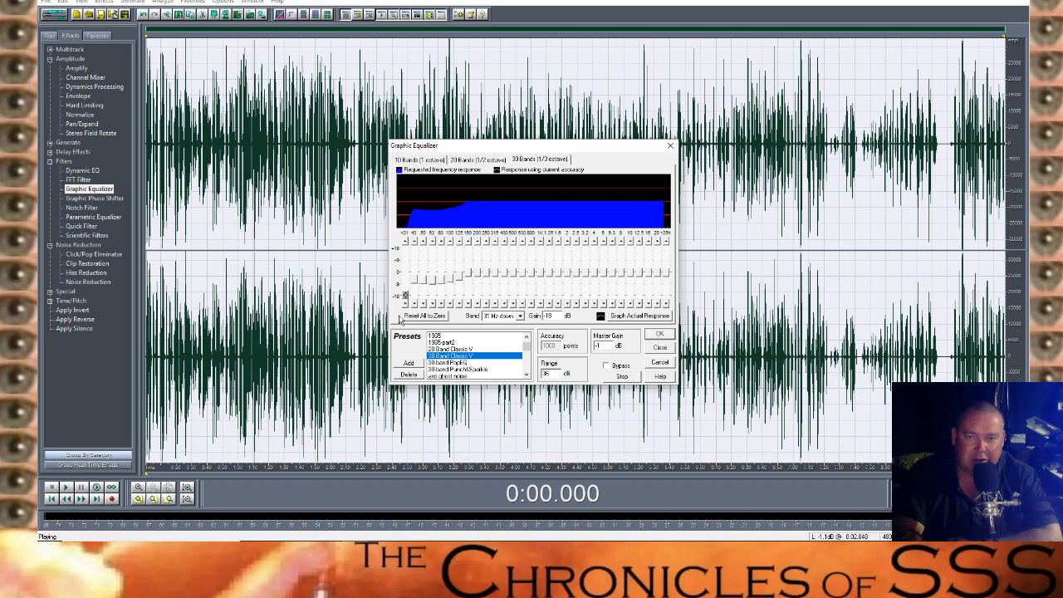
{"action": "left_click_drag", "start_coordinate": [414, 280], "coordinate": [404, 320]}
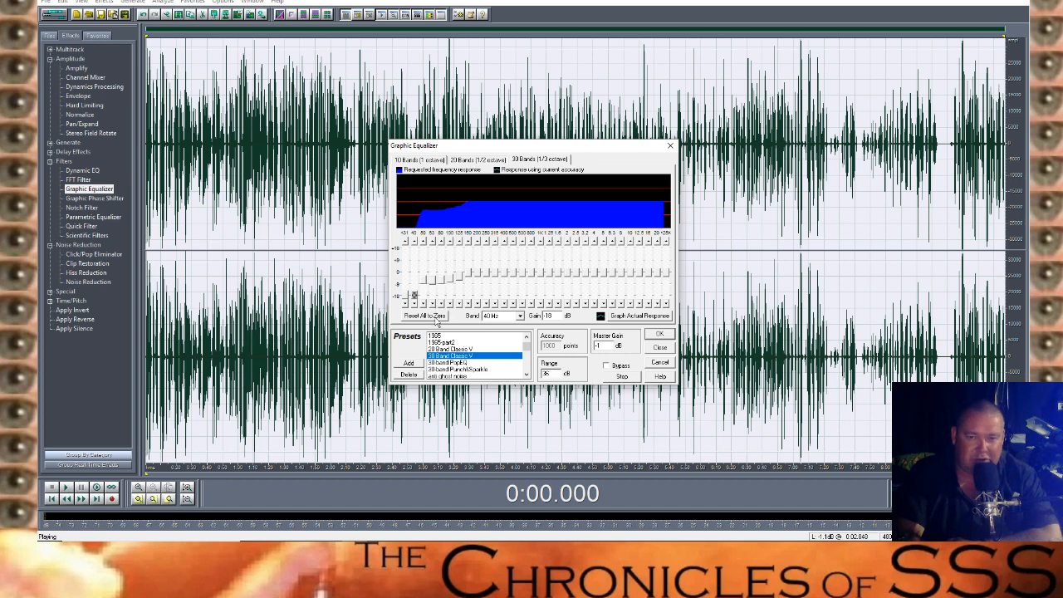
Reset all bands to zero, then cut 31, 40 and 50 Hz to -18 dB and 63 Hz to about -4.8 dB
{"action": "left_click", "coordinate": [437, 317]}
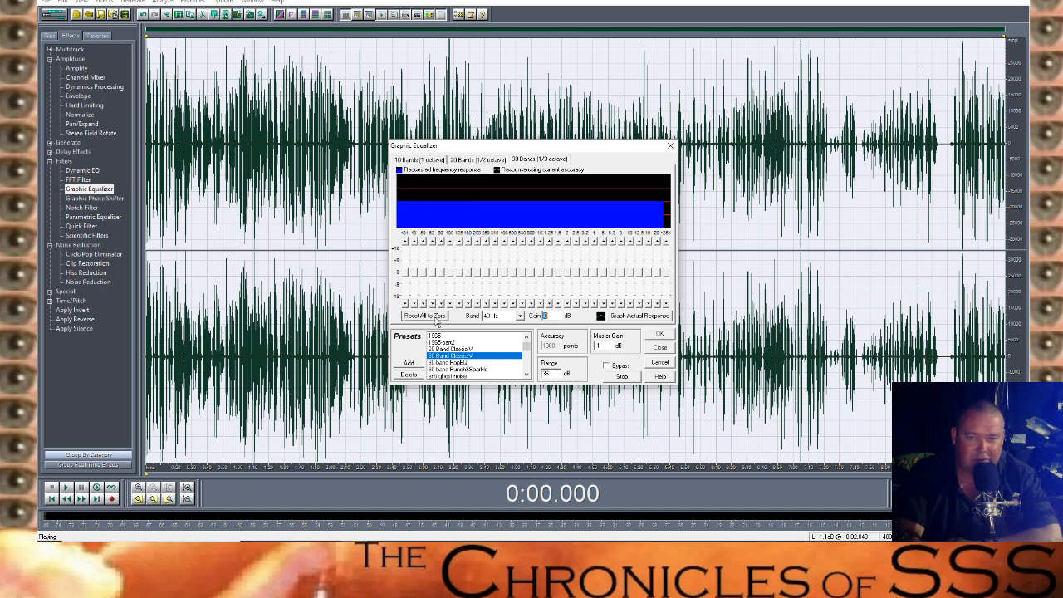
{"action": "left_click_drag", "start_coordinate": [412, 273], "coordinate": [415, 322]}
{"action": "left_click", "coordinate": [404, 274]}
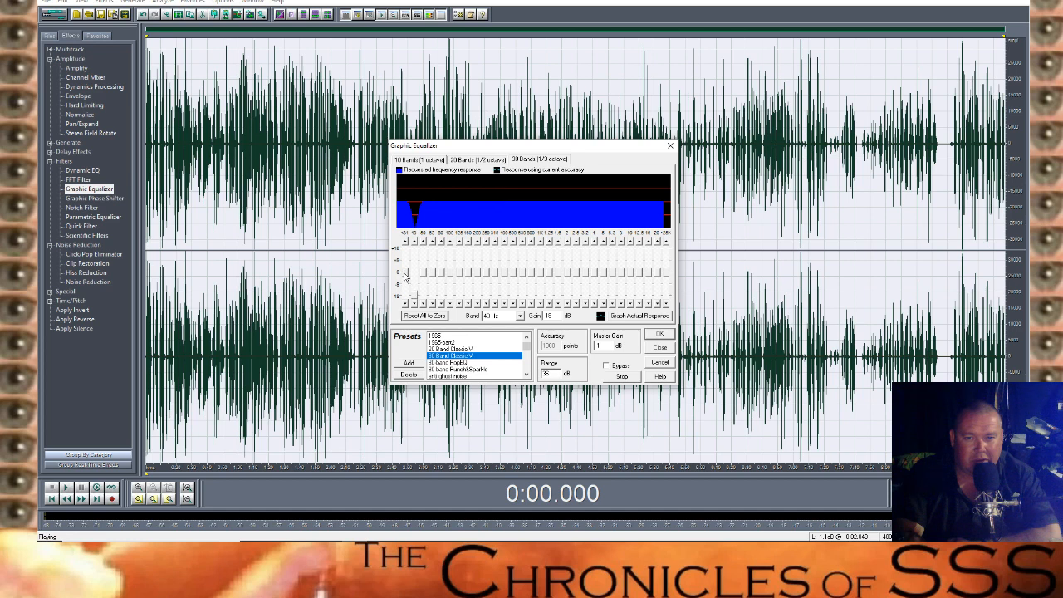
{"action": "left_click_drag", "start_coordinate": [404, 276], "coordinate": [397, 316]}
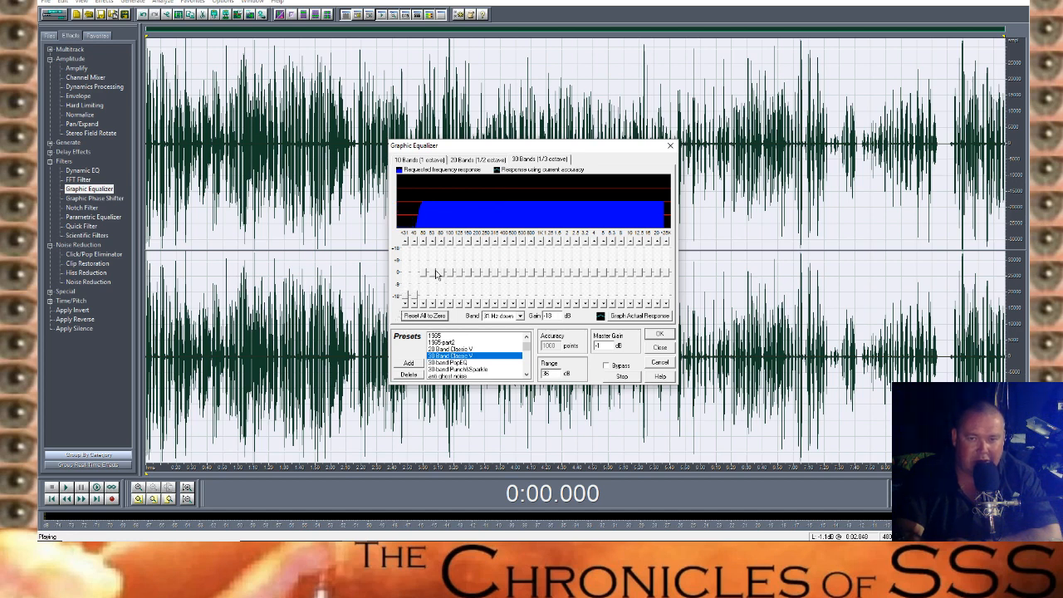
{"action": "left_click_drag", "start_coordinate": [424, 274], "coordinate": [428, 320]}
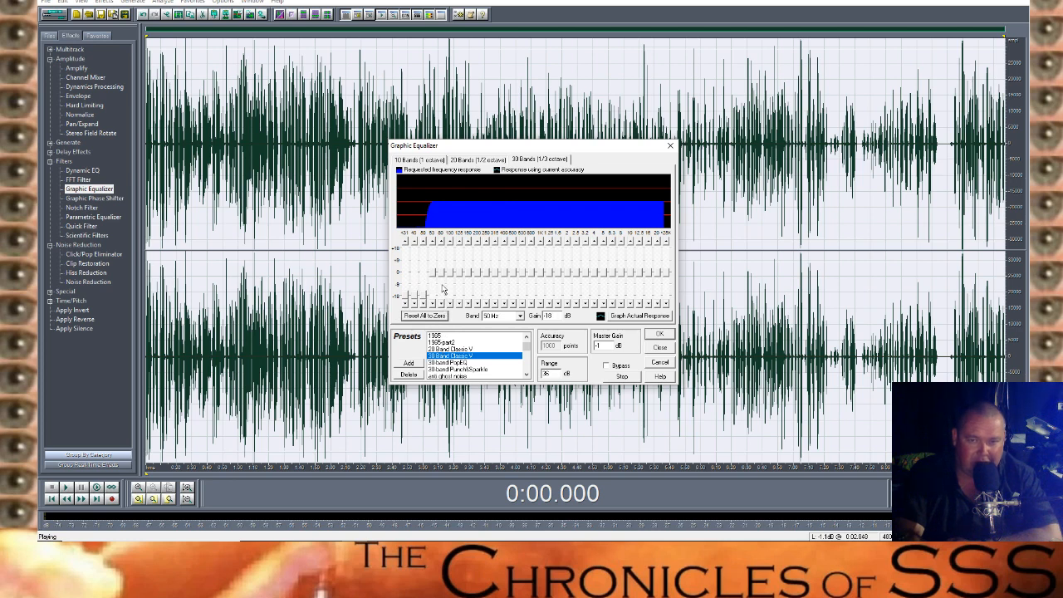
{"action": "left_click_drag", "start_coordinate": [432, 271], "coordinate": [432, 278]}
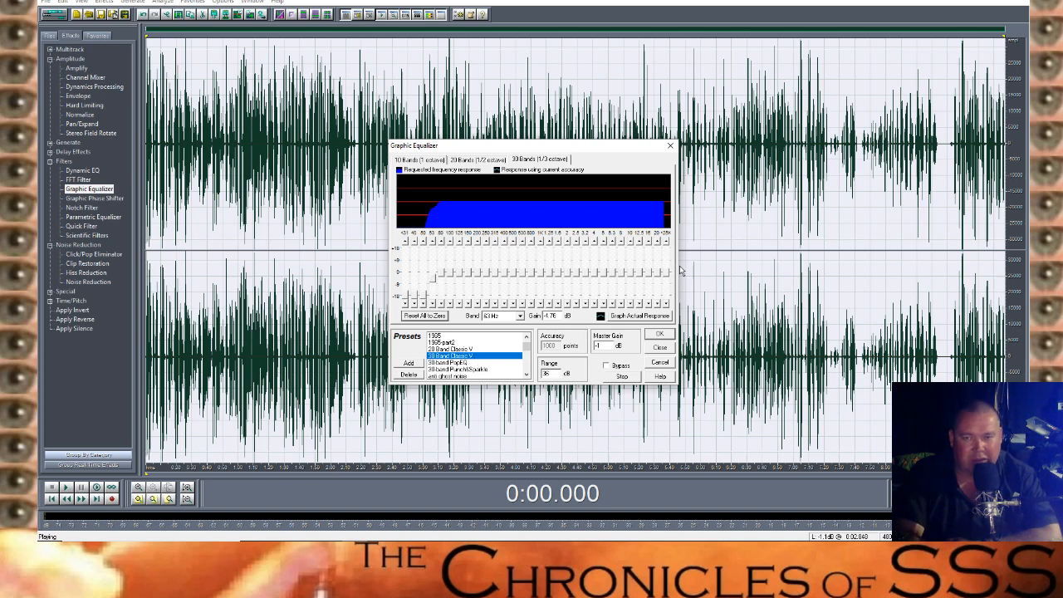
Cut the 25 kHz and 20 kHz bands at the high end to -18 dB
{"action": "left_click_drag", "start_coordinate": [666, 272], "coordinate": [668, 307]}
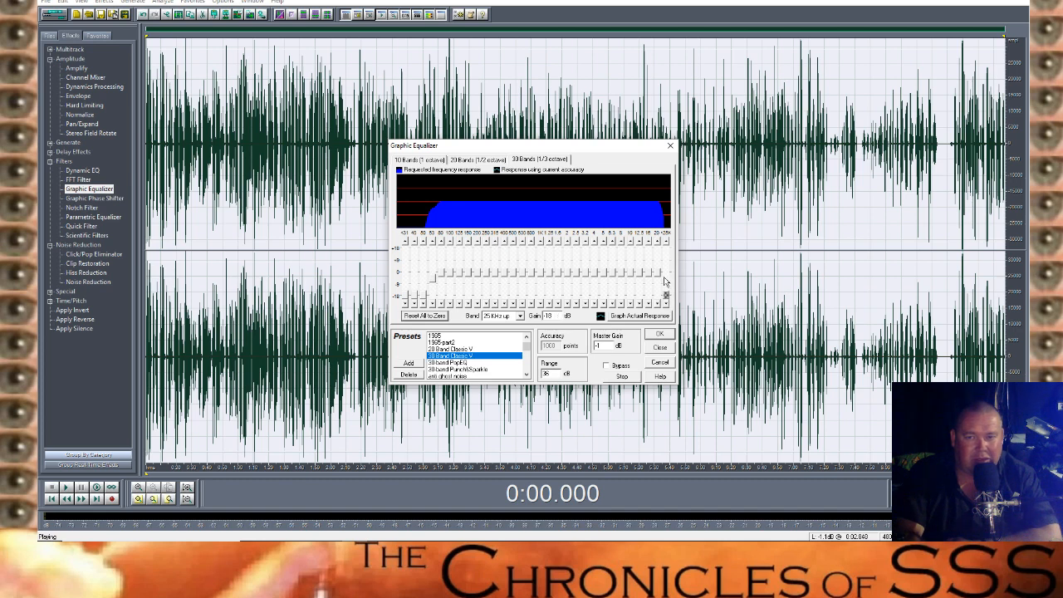
{"action": "left_click", "coordinate": [657, 273]}
{"action": "left_click_drag", "start_coordinate": [655, 275], "coordinate": [658, 296]}
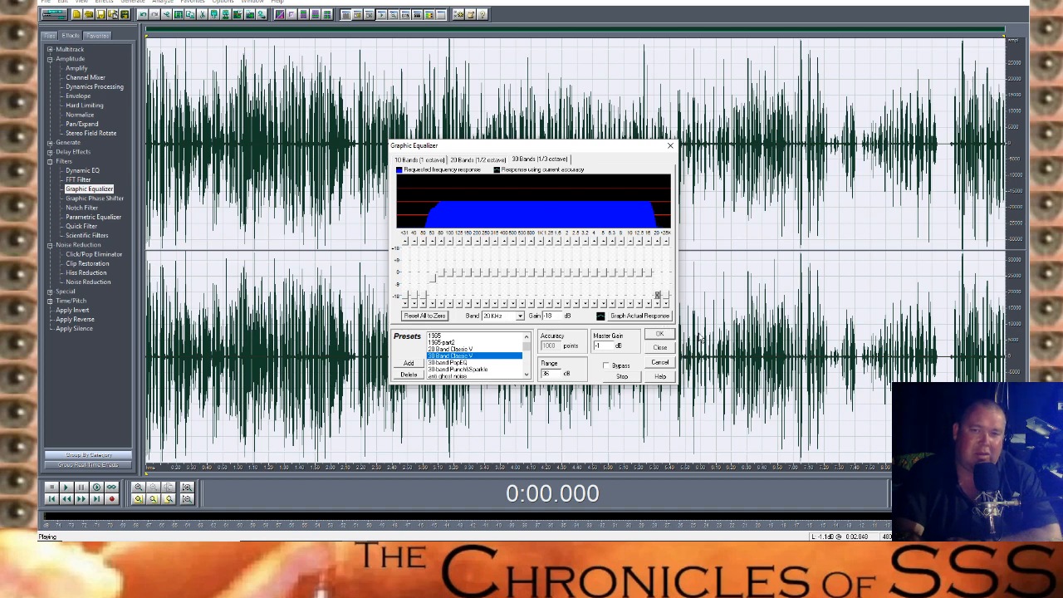
Reset all bands to zero, lower the 50 Hz and 63 Hz bands slightly, and cut 31 Hz and 40 Hz to -18 dB
{"action": "left_click", "coordinate": [424, 316]}
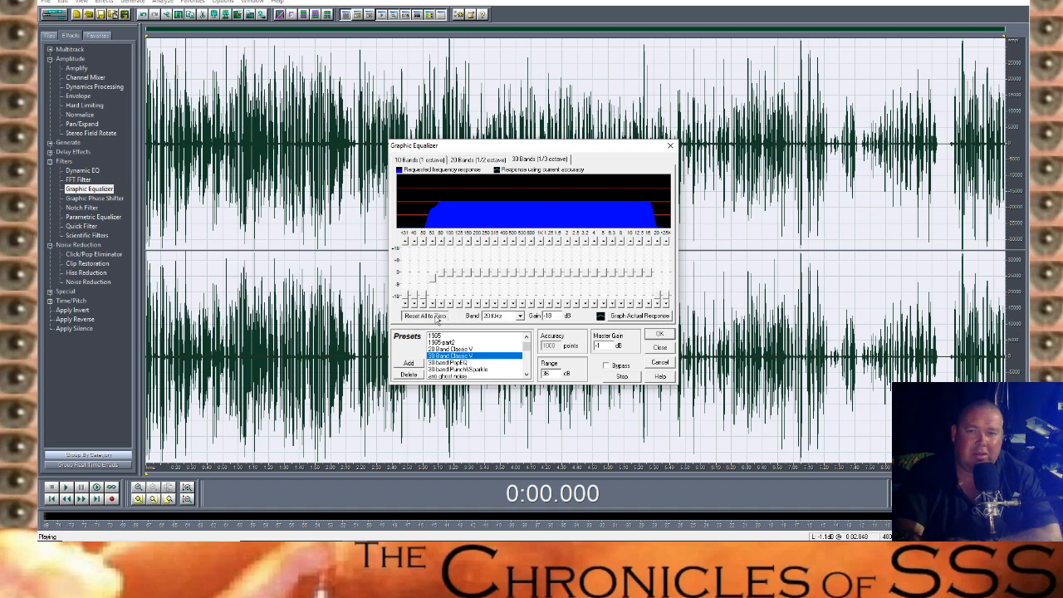
{"action": "left_click", "coordinate": [435, 278]}
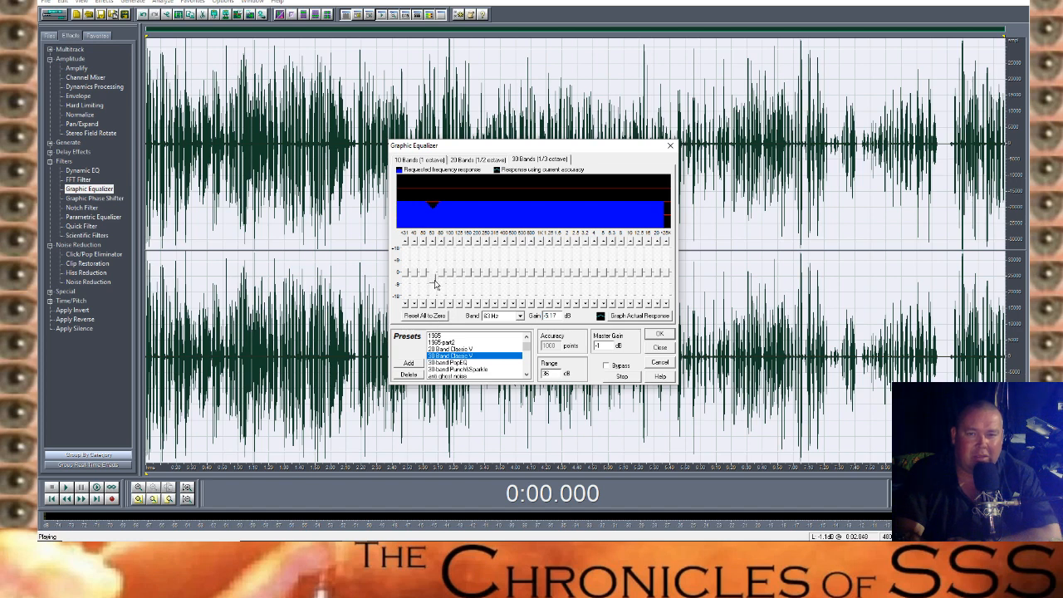
{"action": "mouse_move", "coordinate": [427, 277]}
{"action": "left_mouse_down"}
{"action": "mouse_move", "coordinate": [405, 282]}
{"action": "mouse_move", "coordinate": [415, 284]}
{"action": "left_mouse_up"}
{"action": "left_click", "coordinate": [404, 271]}
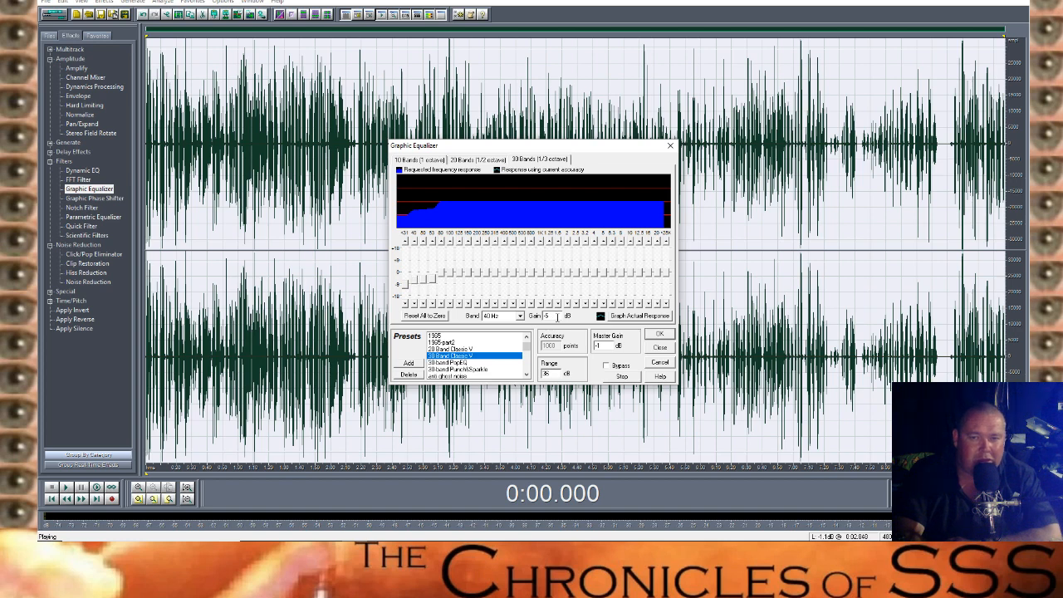
{"action": "left_click_drag", "start_coordinate": [406, 288], "coordinate": [415, 305]}
Taper the bands from 50 Hz to 125 Hz with 63 Hz at about -8 dB, and cut the 25 kHz band to -18 dB
{"action": "left_click", "coordinate": [451, 277]}
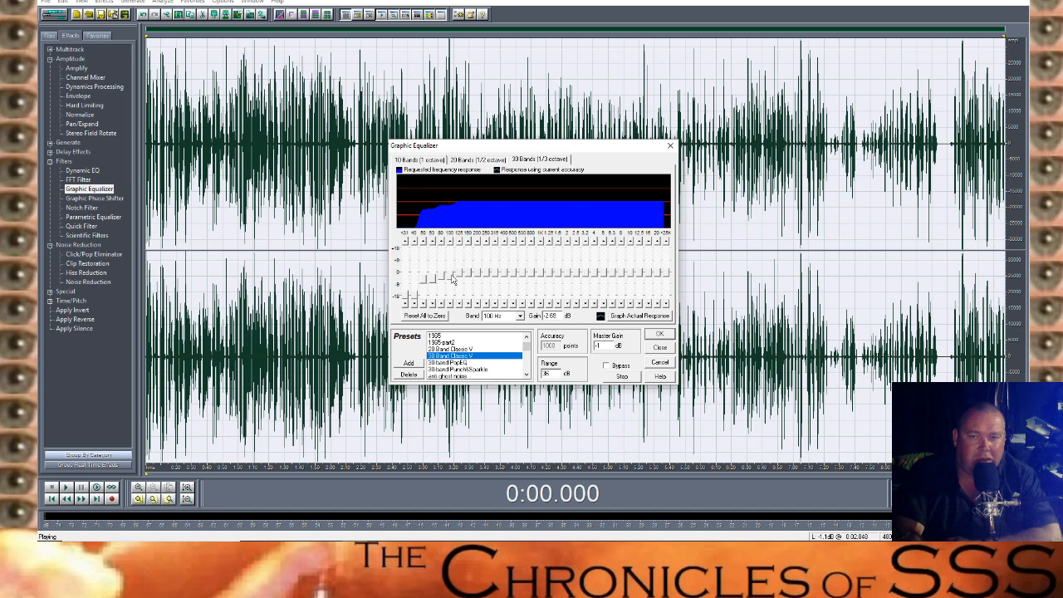
{"action": "mouse_move", "coordinate": [461, 276]}
{"action": "left_mouse_down"}
{"action": "mouse_move", "coordinate": [429, 290]}
{"action": "mouse_move", "coordinate": [433, 282]}
{"action": "left_mouse_up"}
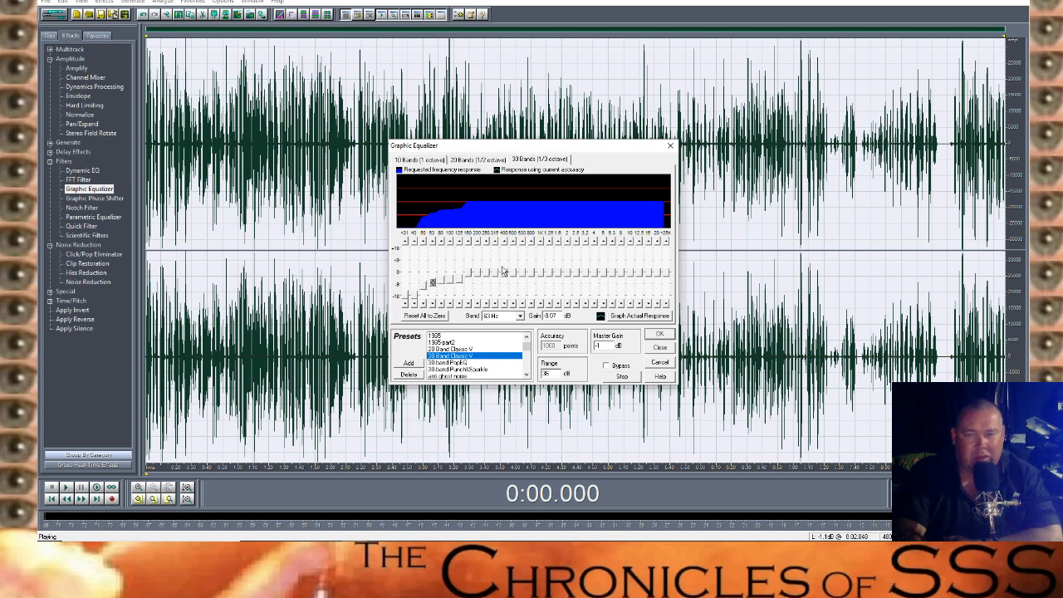
{"action": "left_click_drag", "start_coordinate": [665, 273], "coordinate": [665, 296]}
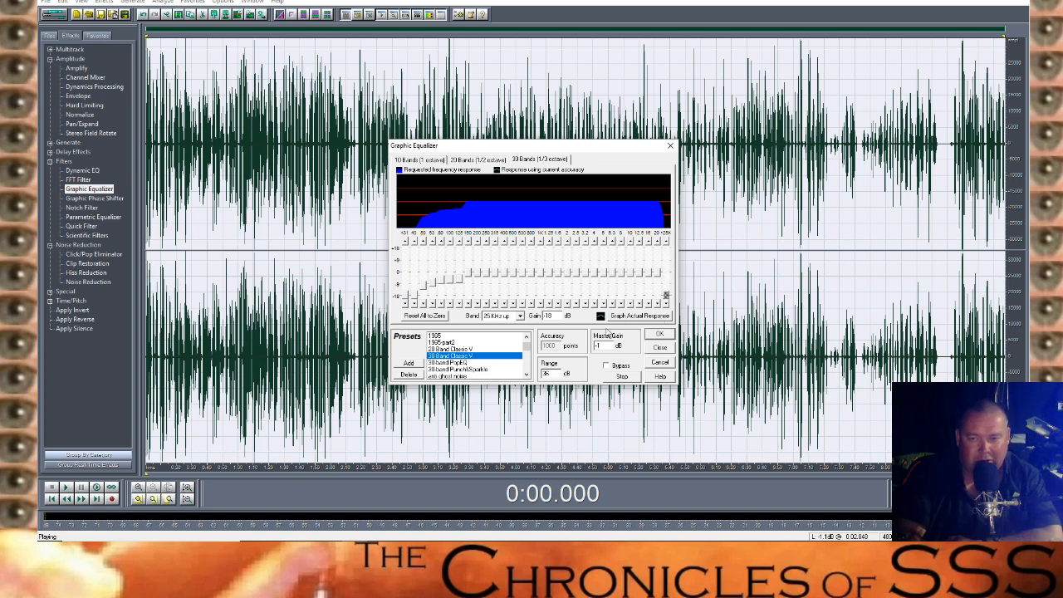
Graph the equalizer's actual response, save the curve as a new podcast preset, and apply it to the recording
{"action": "left_click", "coordinate": [644, 320]}
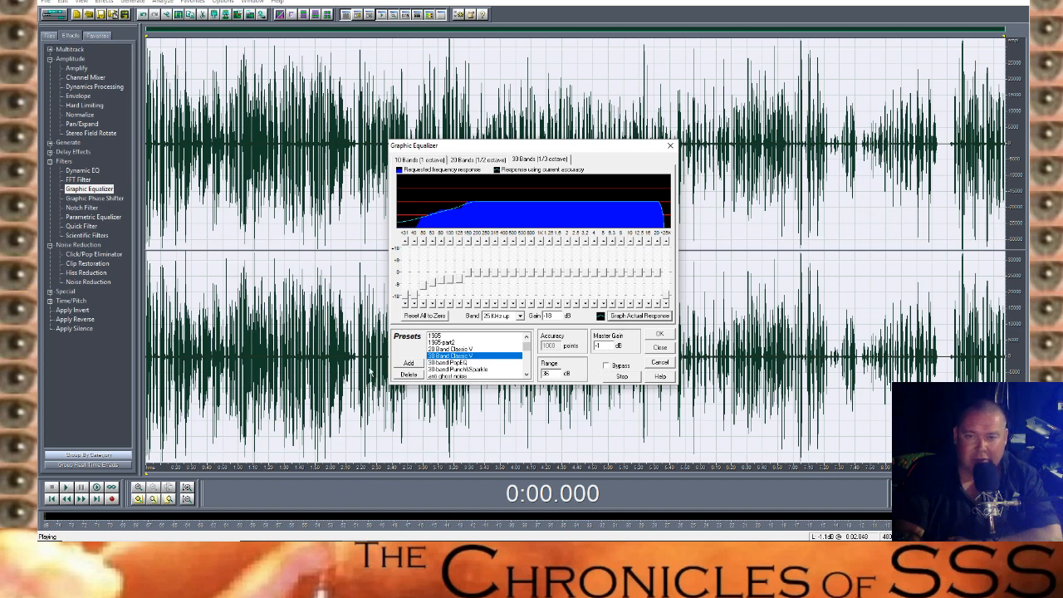
{"action": "left_click", "coordinate": [409, 364]}
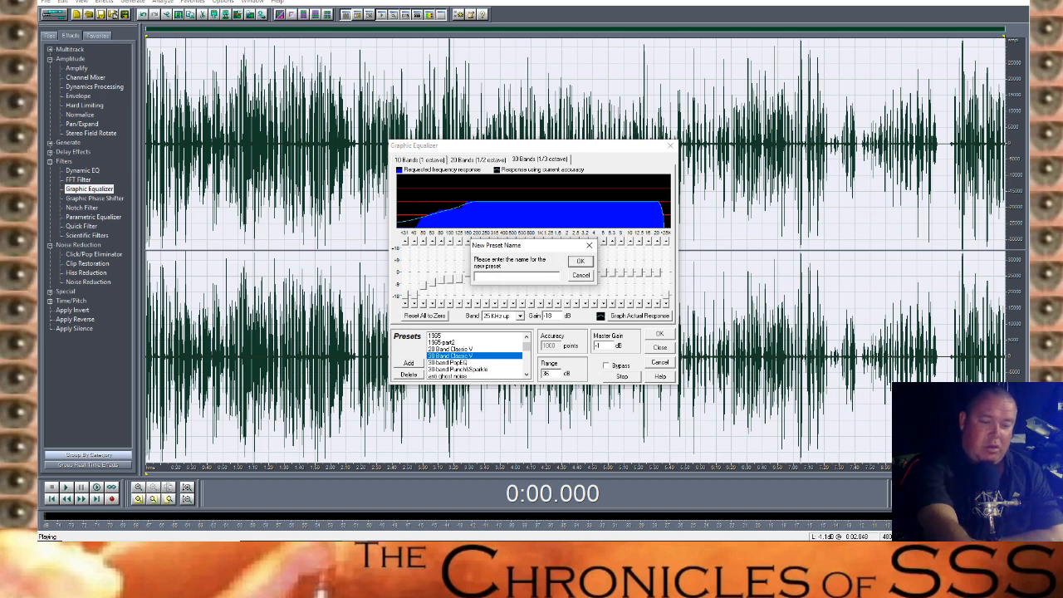
{"action": "type", "text": "podcas"}
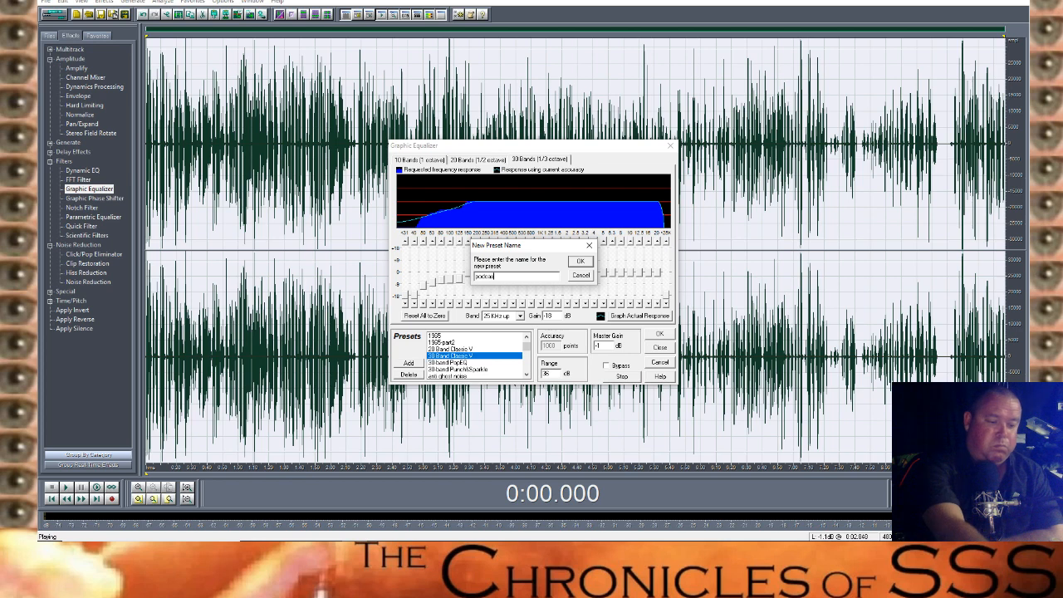
{"action": "type", "text": "t"}
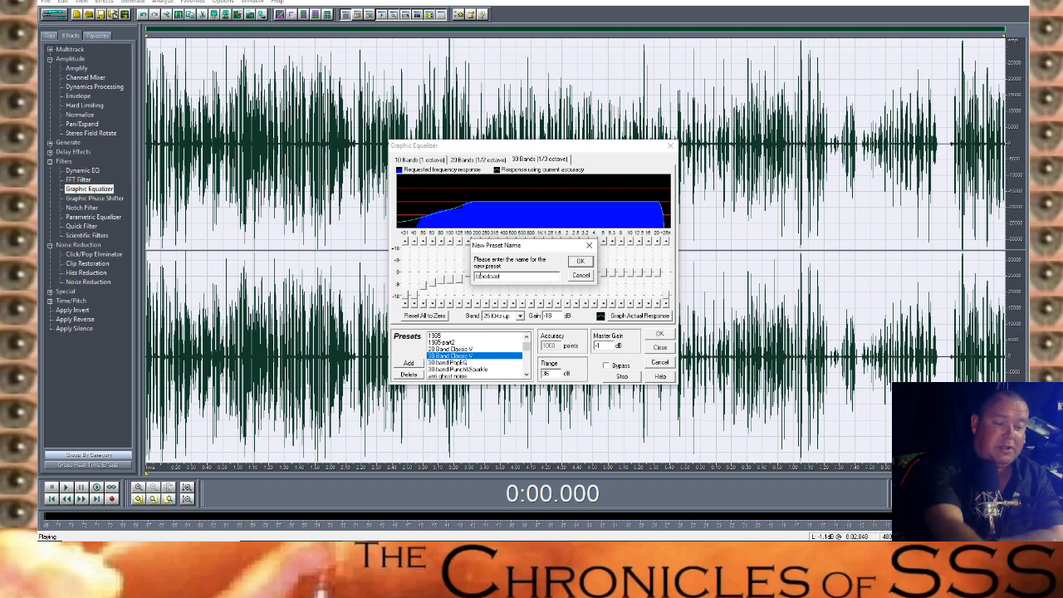
{"action": "type", "text": "Voice"}
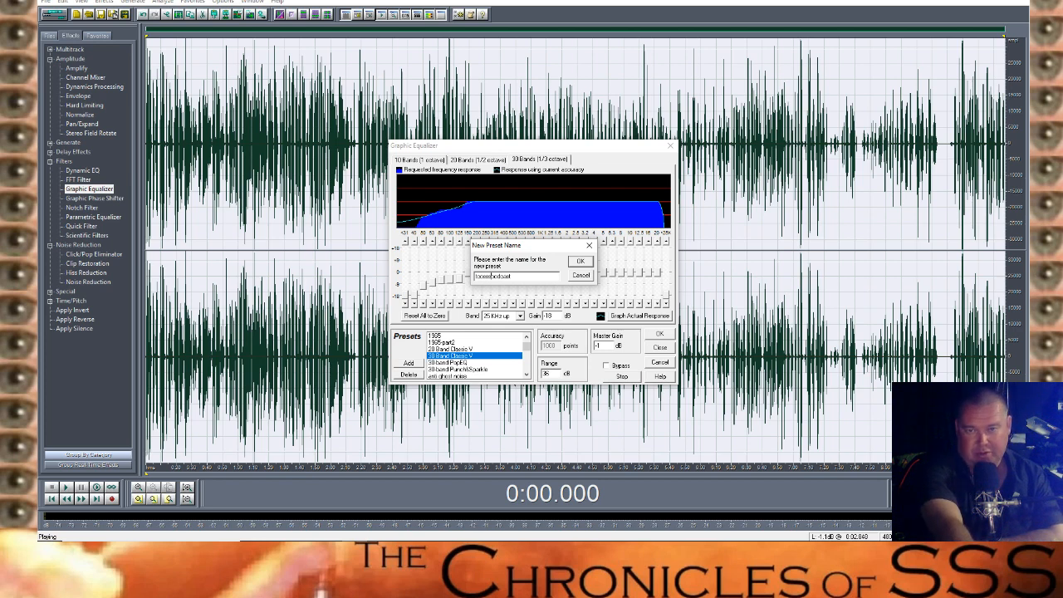
{"action": "key", "text": "Return"}
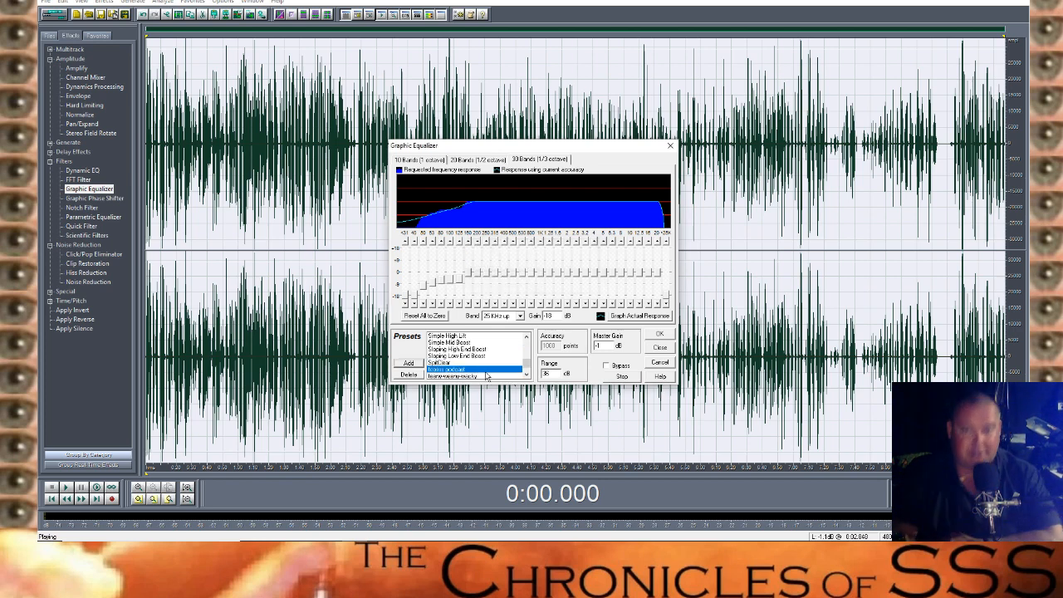
{"action": "left_click", "coordinate": [661, 334]}
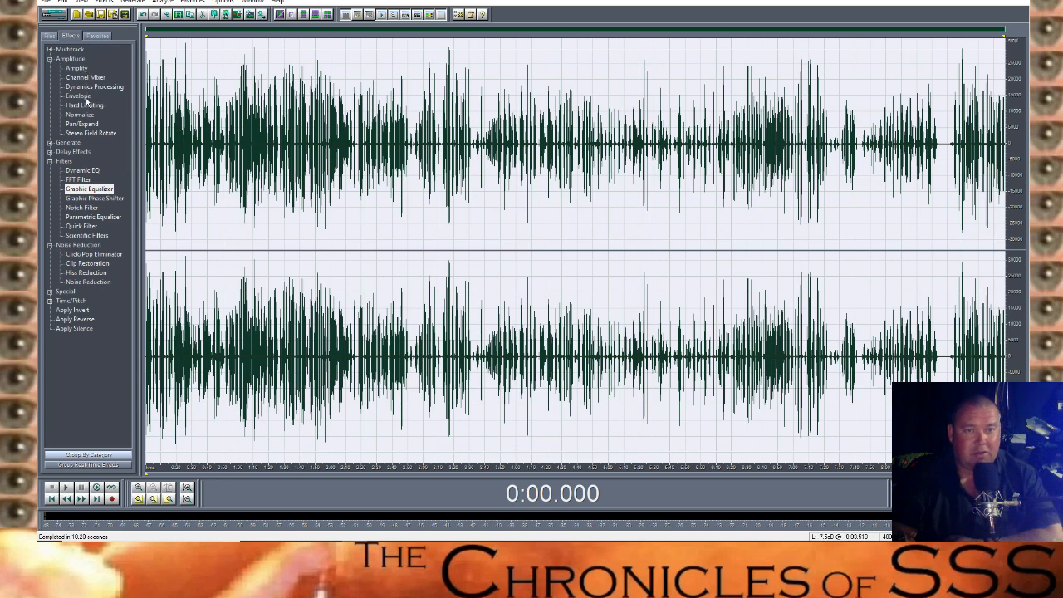
Apply Hard Limiting with a 3 dB input boost to the equalized audio and play back the beginning
{"action": "double_click", "coordinate": [82, 108]}
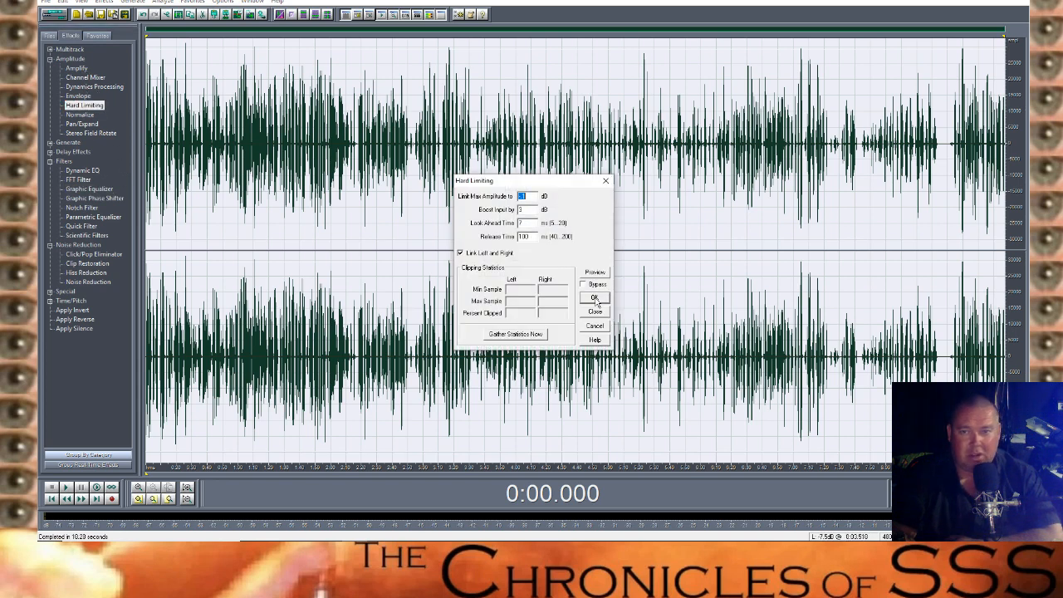
{"action": "left_click", "coordinate": [595, 300]}
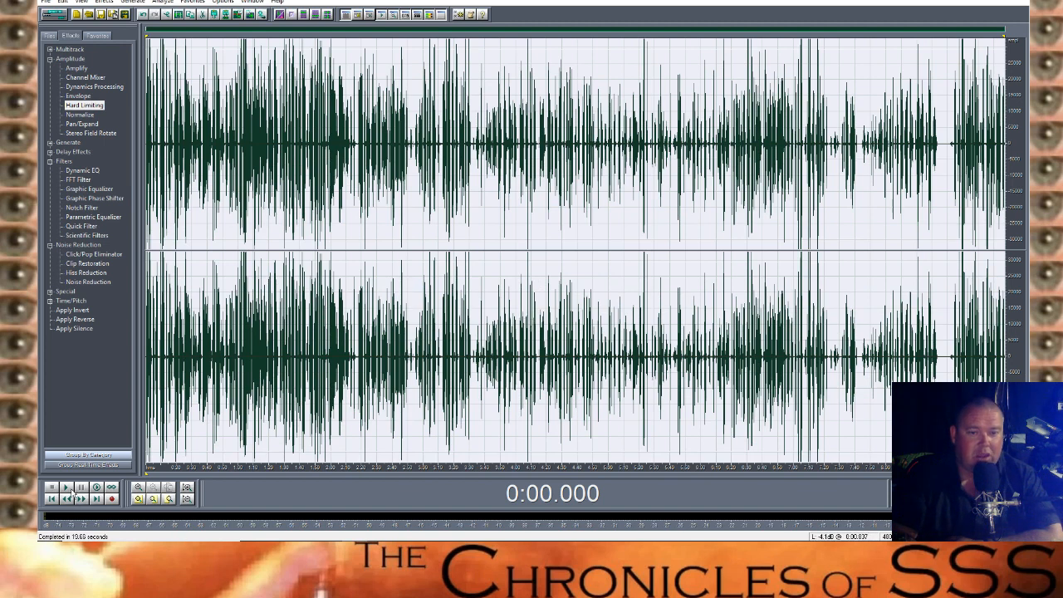
{"action": "left_click", "coordinate": [97, 487]}
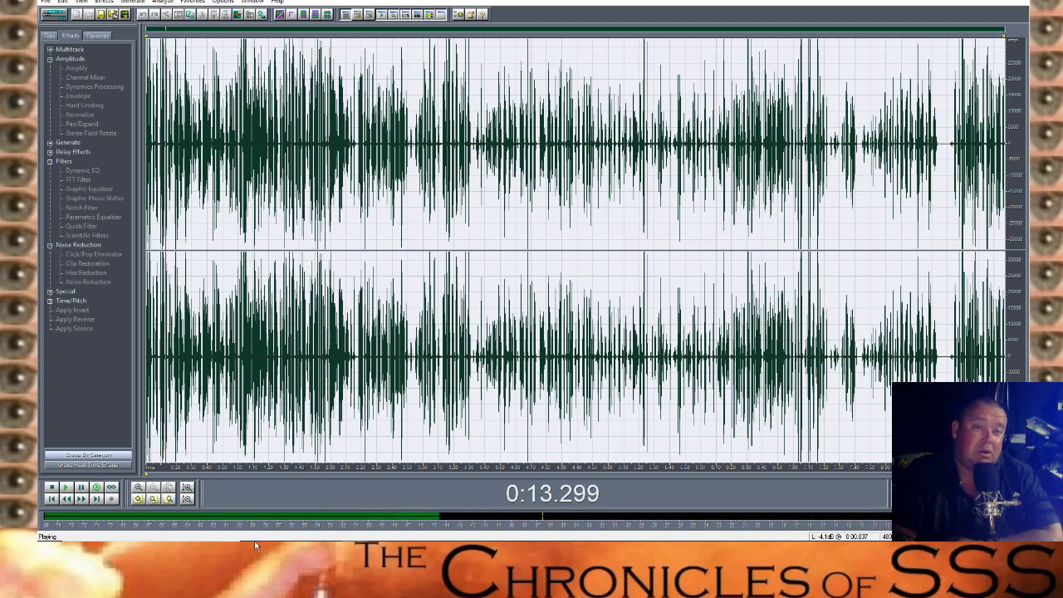
{"action": "left_click", "coordinate": [50, 488]}
Run a second Hard Limiting pass with a 3 dB input boost and listen to the start of the result
{"action": "double_click", "coordinate": [83, 107]}
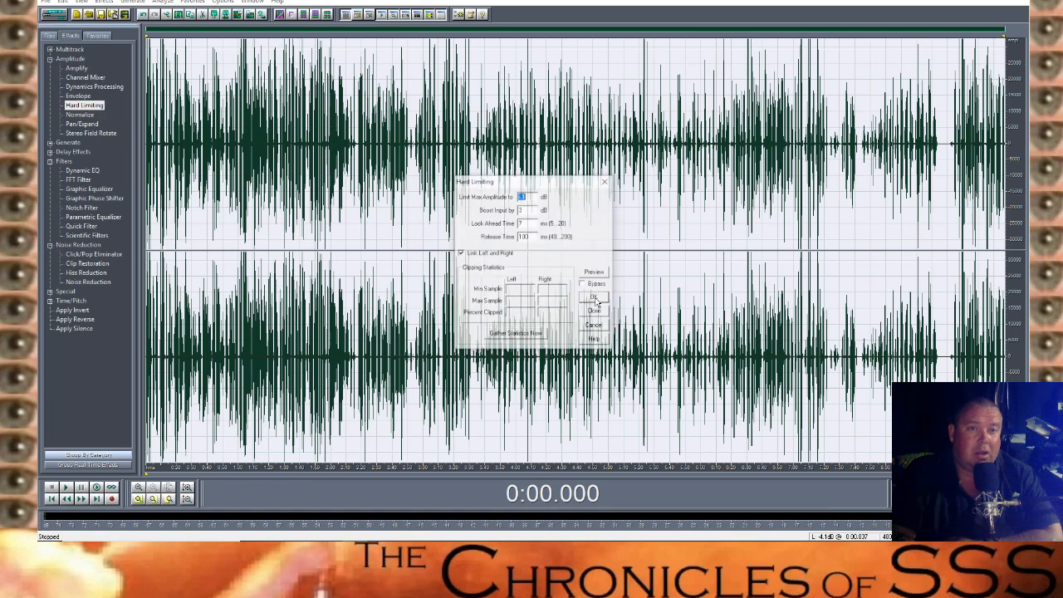
{"action": "left_click", "coordinate": [595, 298]}
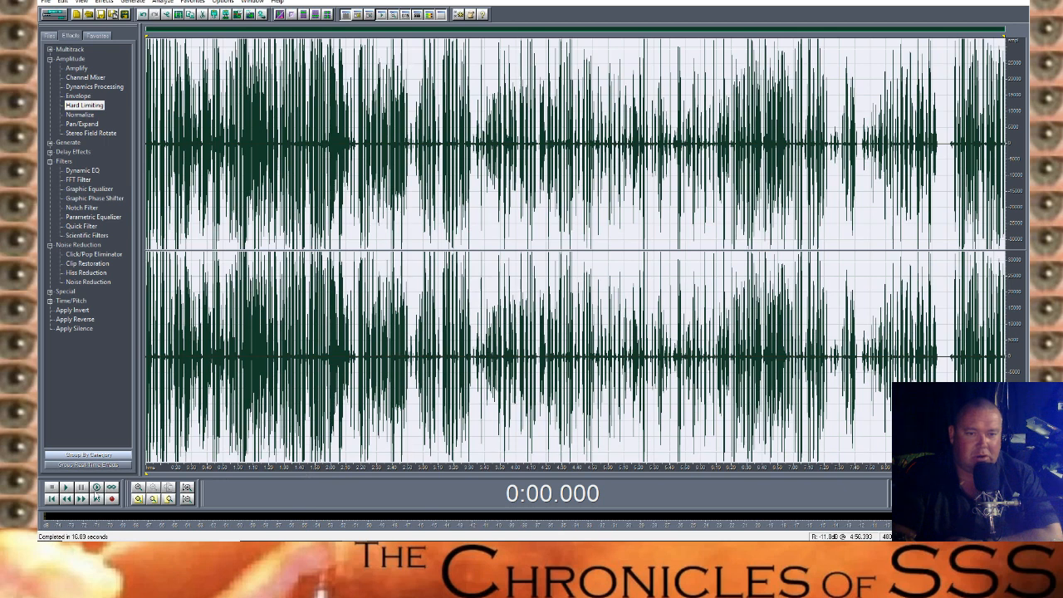
{"action": "left_click", "coordinate": [97, 488]}
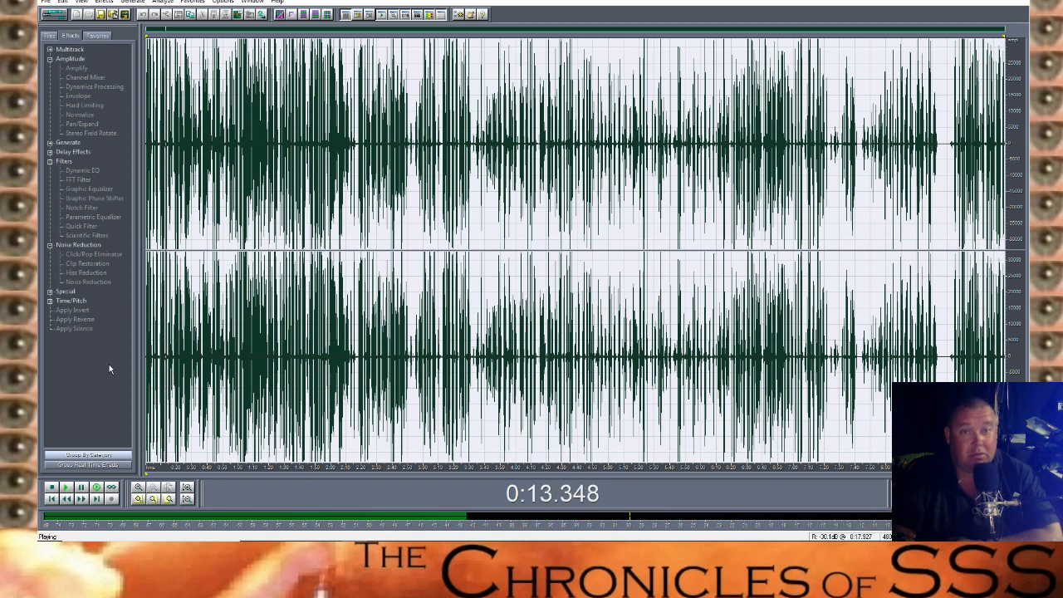
{"action": "left_click", "coordinate": [51, 487]}
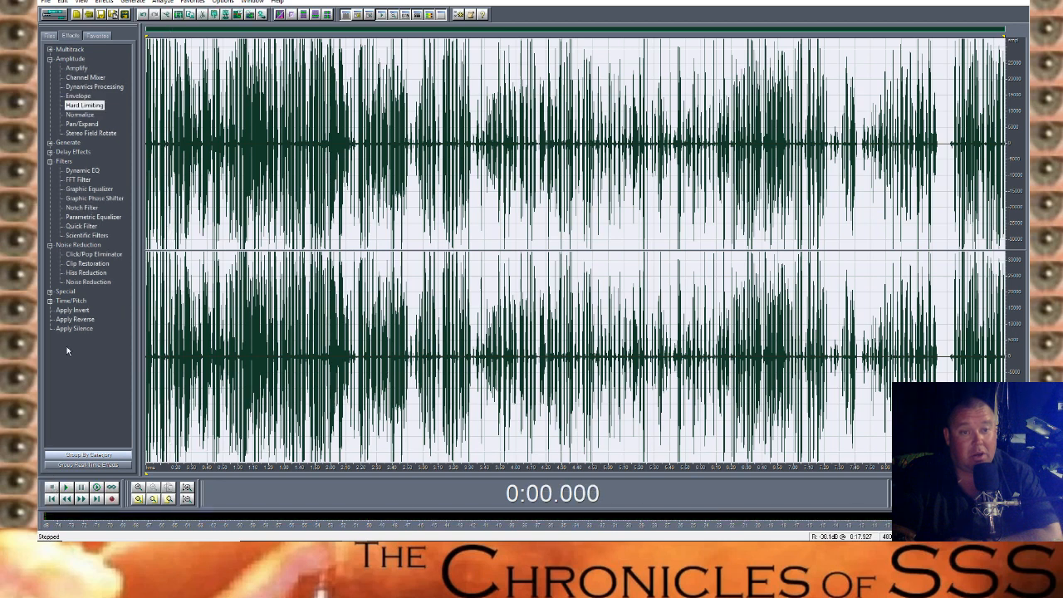
Try lowering the 10 kHz band of the podcast curve in the Graphic Equalizer and applying it
{"action": "double_click", "coordinate": [90, 190]}
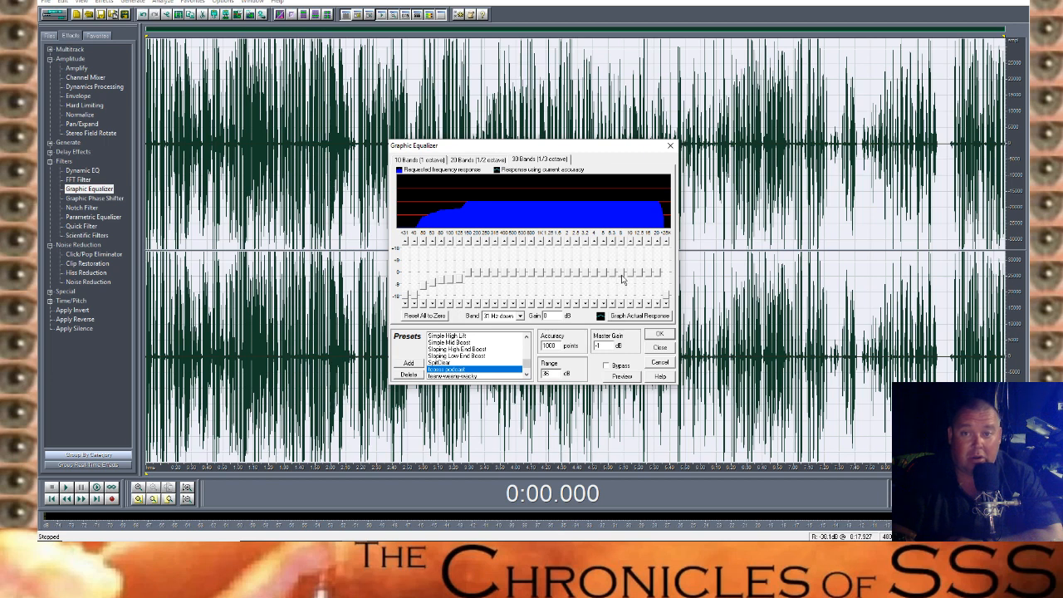
{"action": "left_click_drag", "start_coordinate": [633, 276], "coordinate": [631, 289]}
{"action": "left_click", "coordinate": [658, 336]}
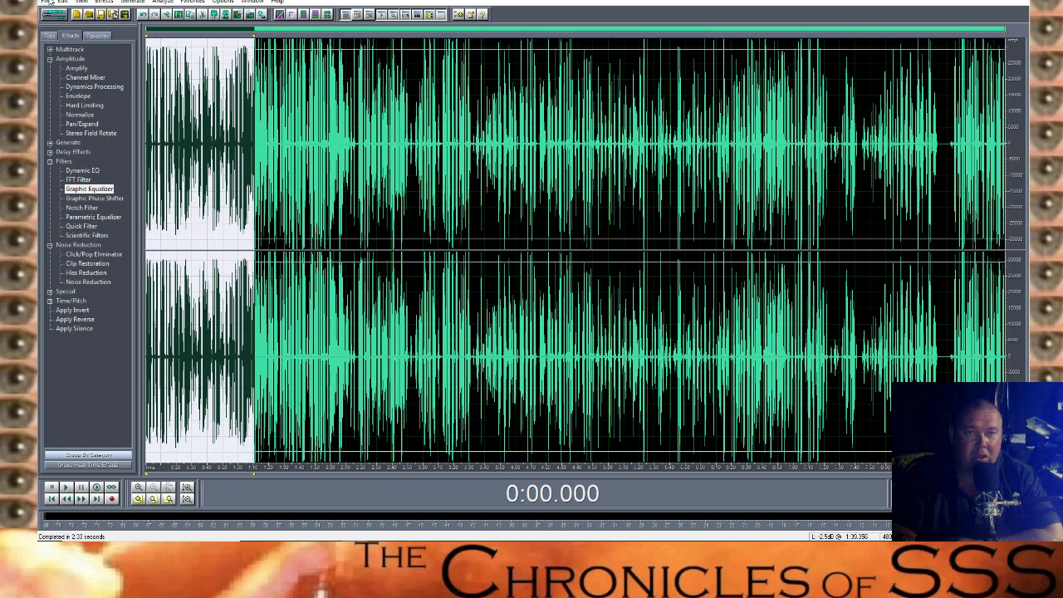
Undo the equalizer change along with the second limiting pass, and restore the second limiting pass
{"action": "left_click", "coordinate": [66, 3]}
{"action": "left_click", "coordinate": [67, 3]}
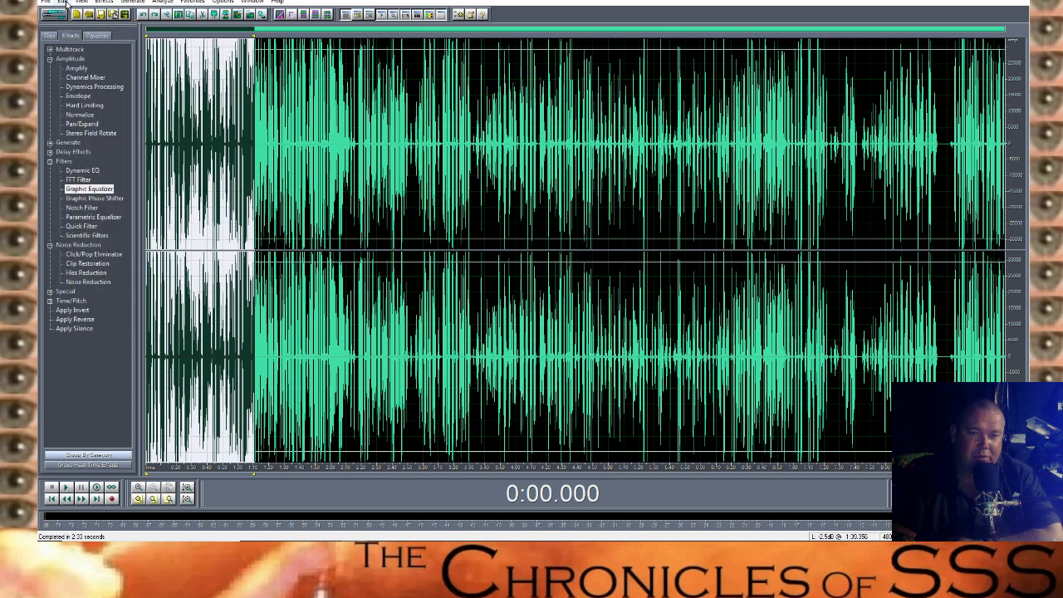
{"action": "left_click", "coordinate": [63, 3]}
{"action": "left_click", "coordinate": [83, 12]}
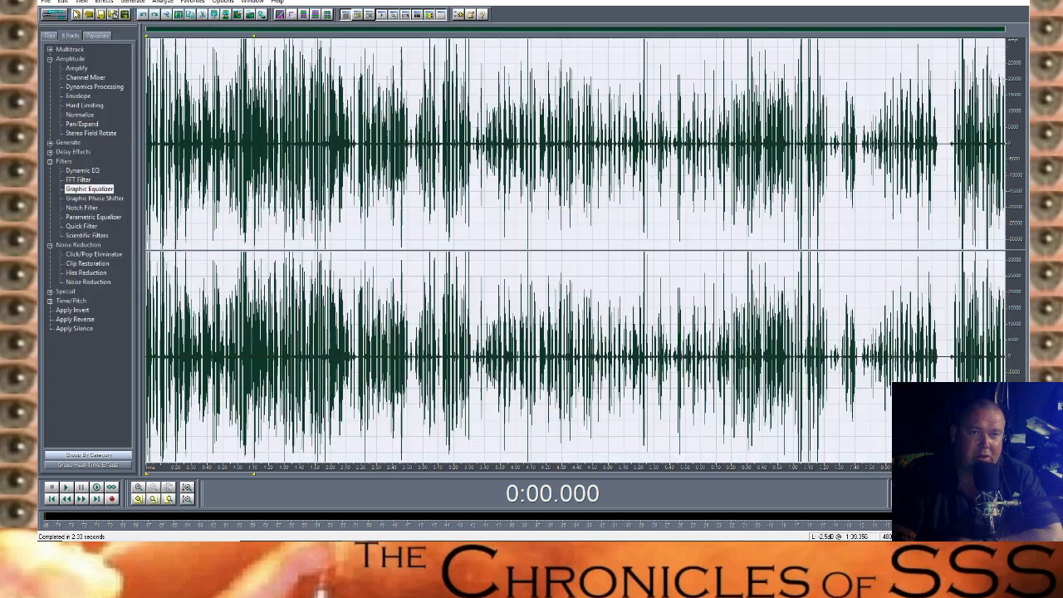
{"action": "left_click", "coordinate": [62, 2]}
{"action": "left_click", "coordinate": [76, 23]}
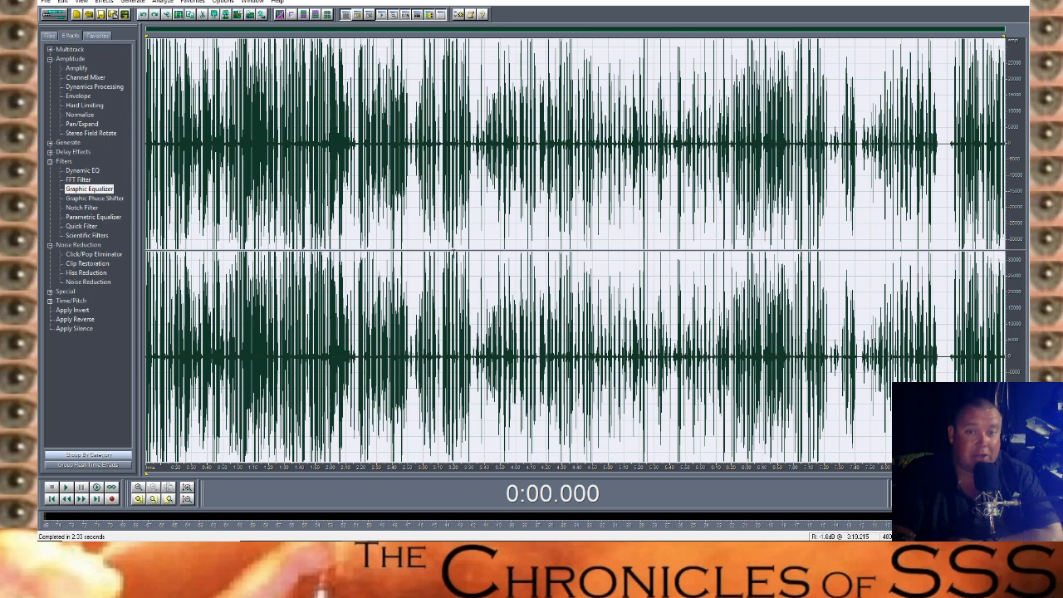
Preview the audio in the Graphic Equalizer, try cutting 12.5 kHz to about -5.2 dB, and reset all bands to zero
{"action": "double_click", "coordinate": [93, 191]}
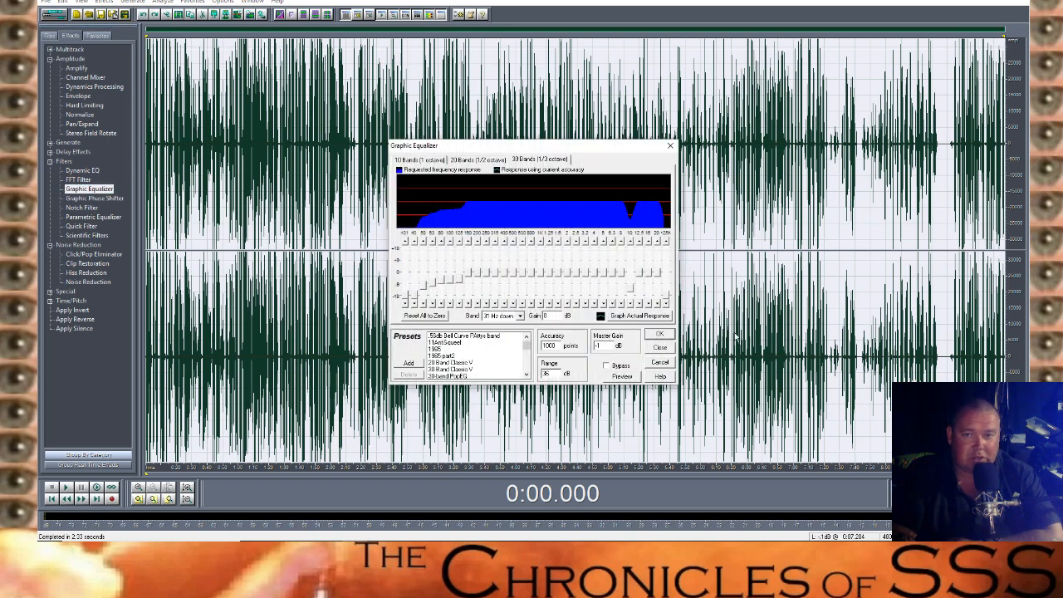
{"action": "left_click", "coordinate": [623, 377]}
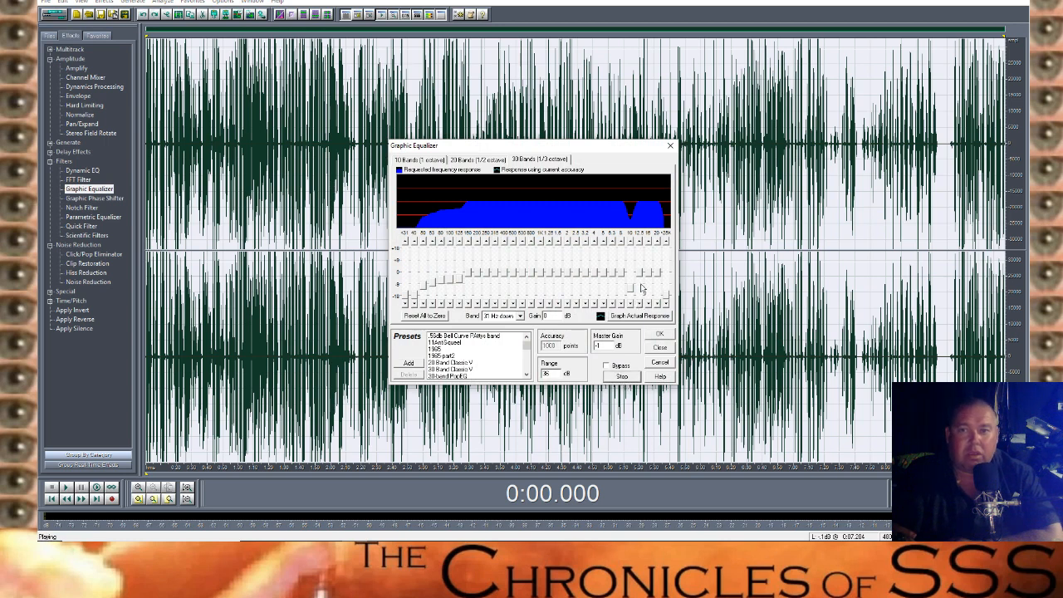
{"action": "mouse_move", "coordinate": [655, 276]}
{"action": "left_mouse_down"}
{"action": "mouse_move", "coordinate": [656, 286]}
{"action": "mouse_move", "coordinate": [641, 282]}
{"action": "left_mouse_up"}
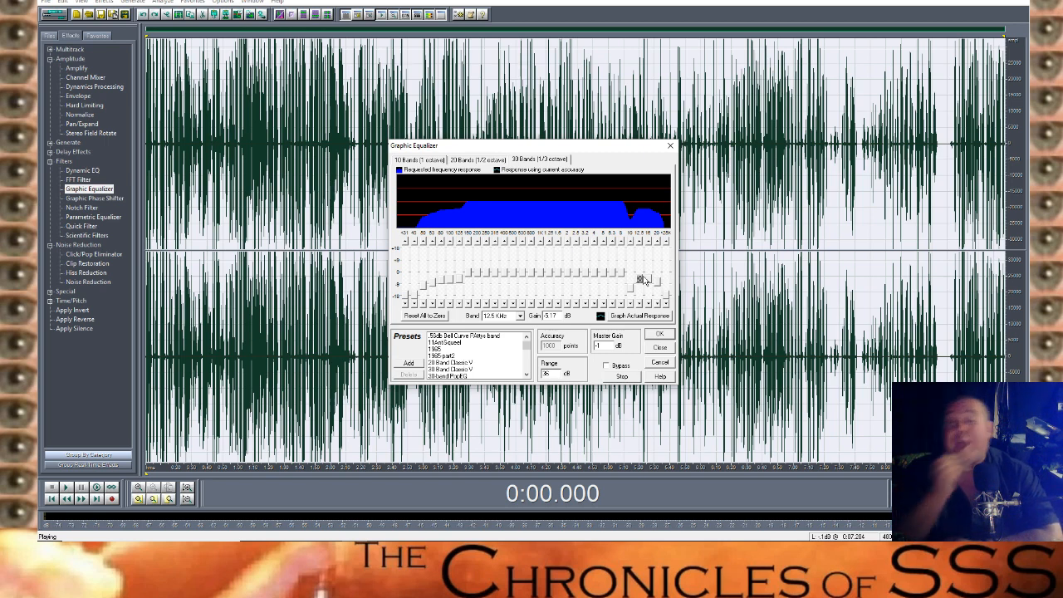
{"action": "left_click", "coordinate": [415, 317]}
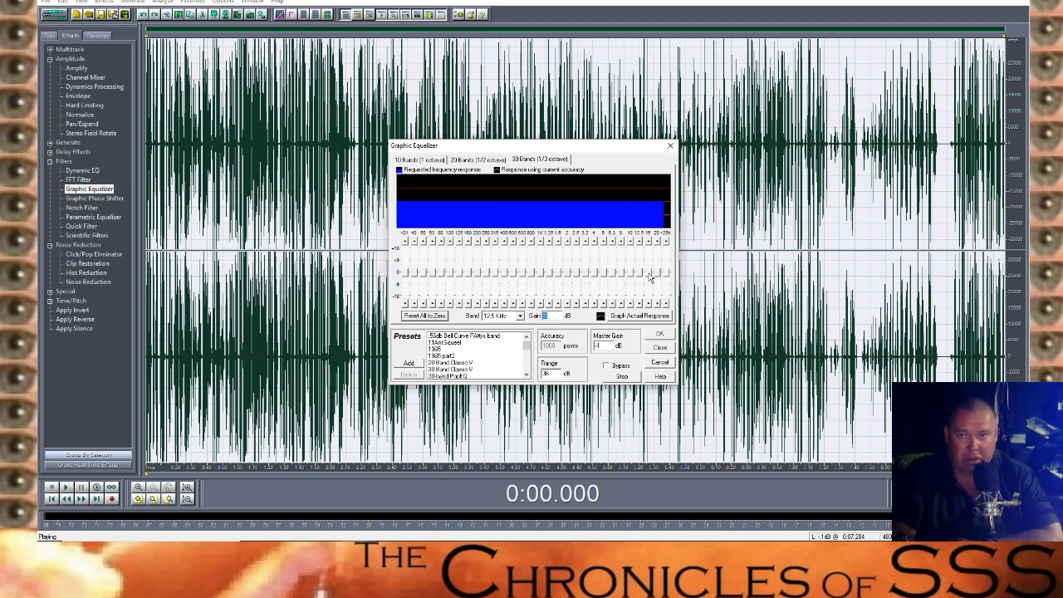
Try lowering the bands from 5 kHz to 16 kHz with 6.3 kHz at about -7.3 dB, and reset all bands
{"action": "mouse_move", "coordinate": [648, 273]}
{"action": "left_mouse_down"}
{"action": "mouse_move", "coordinate": [648, 297]}
{"action": "mouse_move", "coordinate": [639, 282]}
{"action": "mouse_move", "coordinate": [624, 291]}
{"action": "mouse_move", "coordinate": [616, 274]}
{"action": "mouse_move", "coordinate": [610, 281]}
{"action": "left_mouse_up"}
{"action": "left_click", "coordinate": [616, 276]}
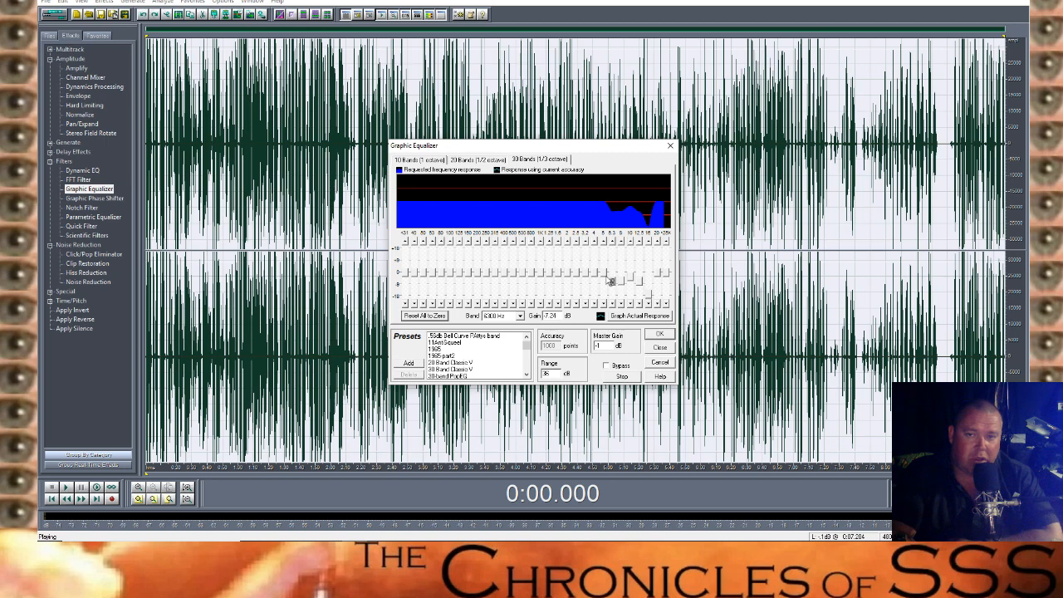
{"action": "left_click", "coordinate": [605, 277]}
{"action": "left_click", "coordinate": [438, 316]}
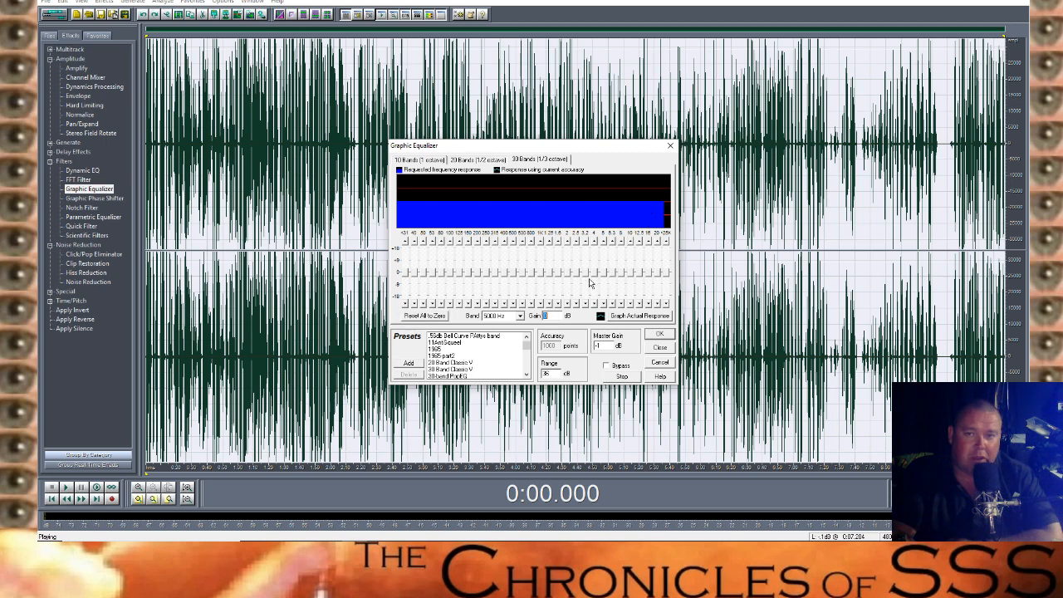
Try a dip around 5 kHz with 4 kHz at about -5.4 dB and a lowered 16 kHz band, and reset all bands
{"action": "mouse_move", "coordinate": [604, 273]}
{"action": "left_mouse_down"}
{"action": "mouse_move", "coordinate": [606, 287]}
{"action": "mouse_move", "coordinate": [614, 278]}
{"action": "mouse_move", "coordinate": [596, 284]}
{"action": "left_mouse_up"}
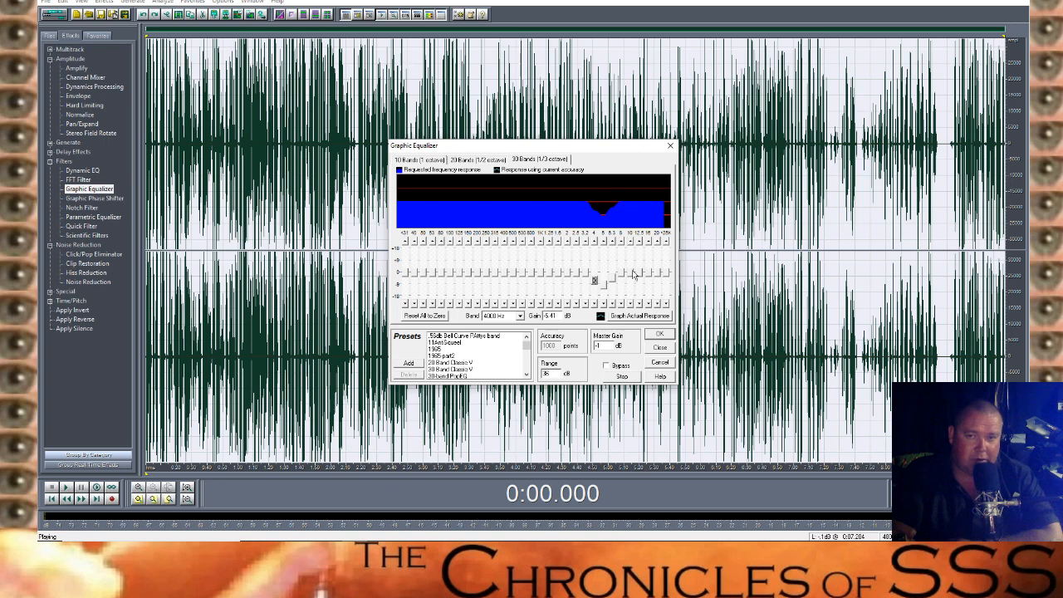
{"action": "left_click_drag", "start_coordinate": [648, 278], "coordinate": [652, 289]}
{"action": "left_click", "coordinate": [425, 316]}
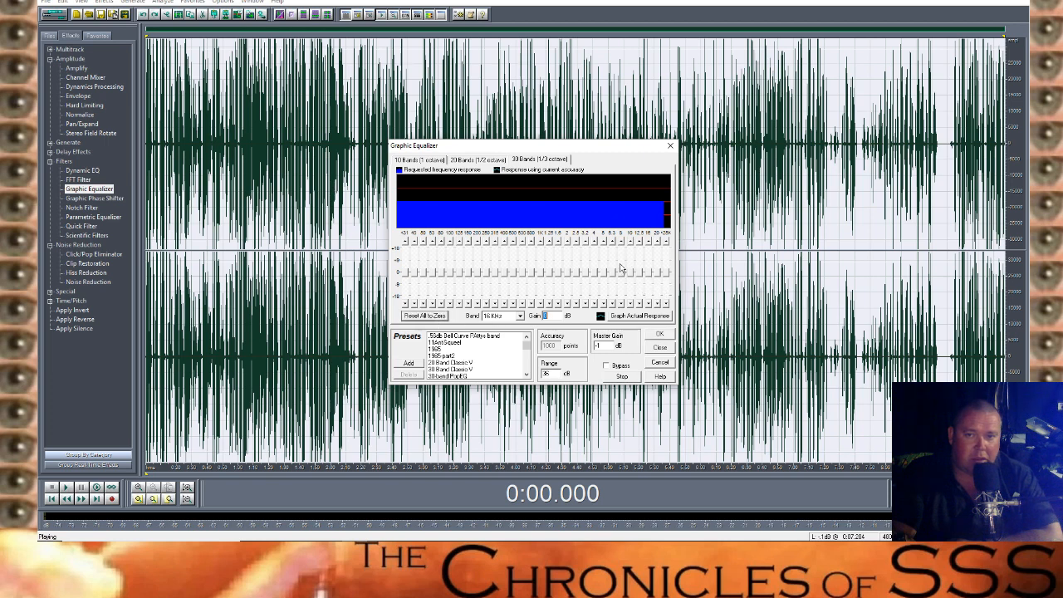
Try cutting first the 4 kHz band and separately the 3150 Hz band to -18 dB, resetting all bands after each
{"action": "left_click_drag", "start_coordinate": [594, 274], "coordinate": [595, 297]}
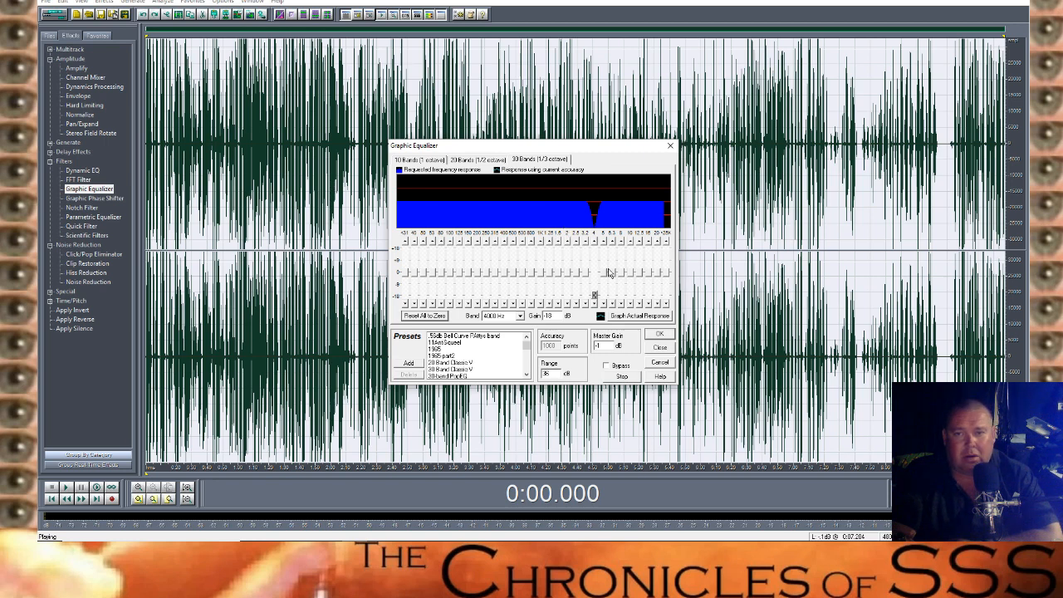
{"action": "left_click", "coordinate": [408, 318]}
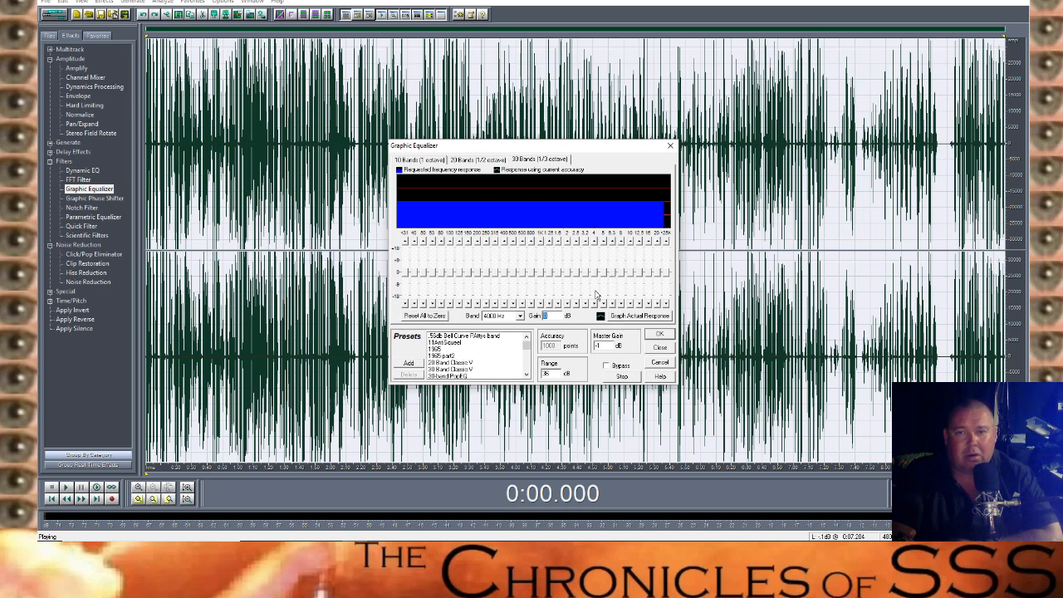
{"action": "left_click_drag", "start_coordinate": [604, 278], "coordinate": [606, 332]}
{"action": "left_click_drag", "start_coordinate": [585, 274], "coordinate": [585, 300]}
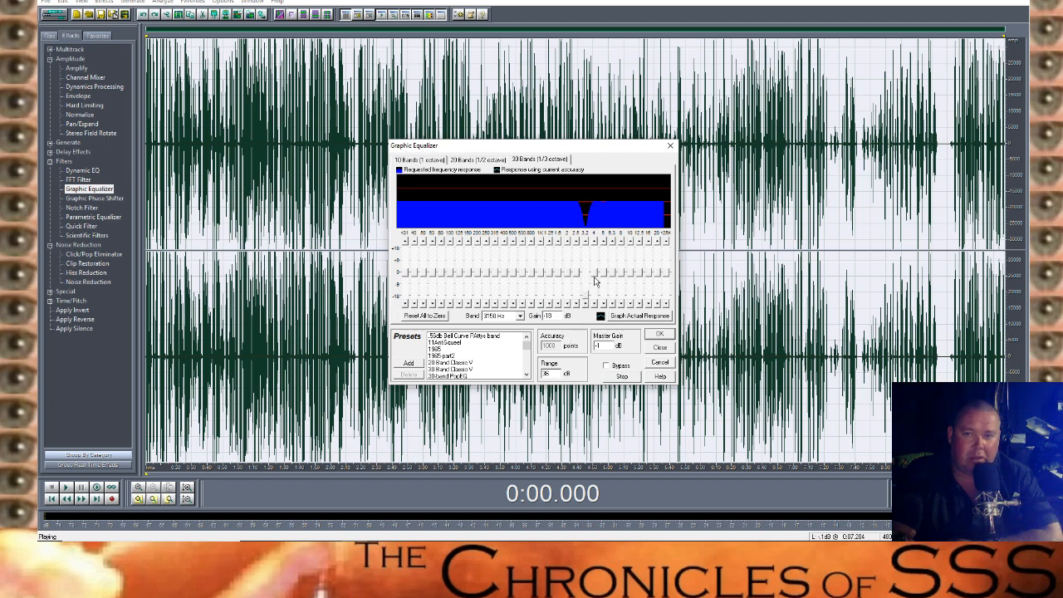
{"action": "left_click", "coordinate": [447, 317]}
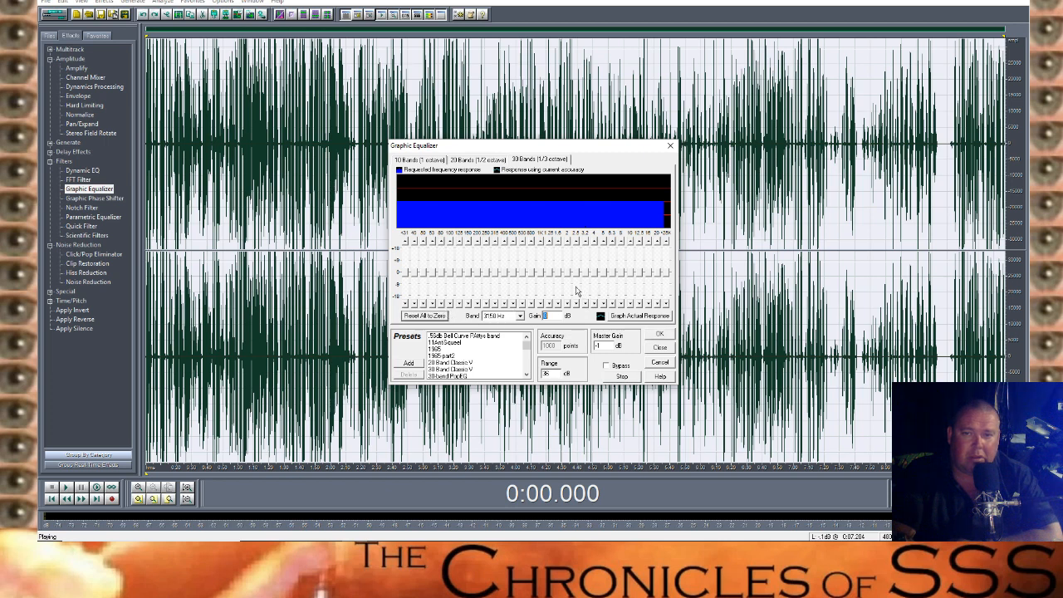
Try cutting the 4 kHz and 5 kHz bands together to -18 dB
{"action": "left_click_drag", "start_coordinate": [596, 273], "coordinate": [595, 295]}
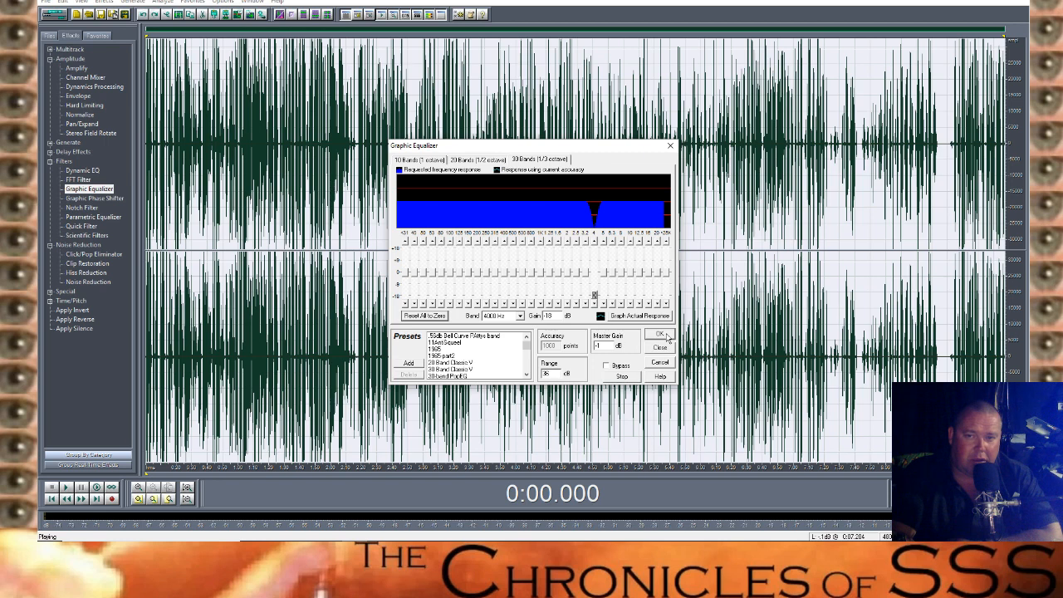
{"action": "left_click_drag", "start_coordinate": [604, 272], "coordinate": [604, 296]}
{"action": "left_click", "coordinate": [663, 337]}
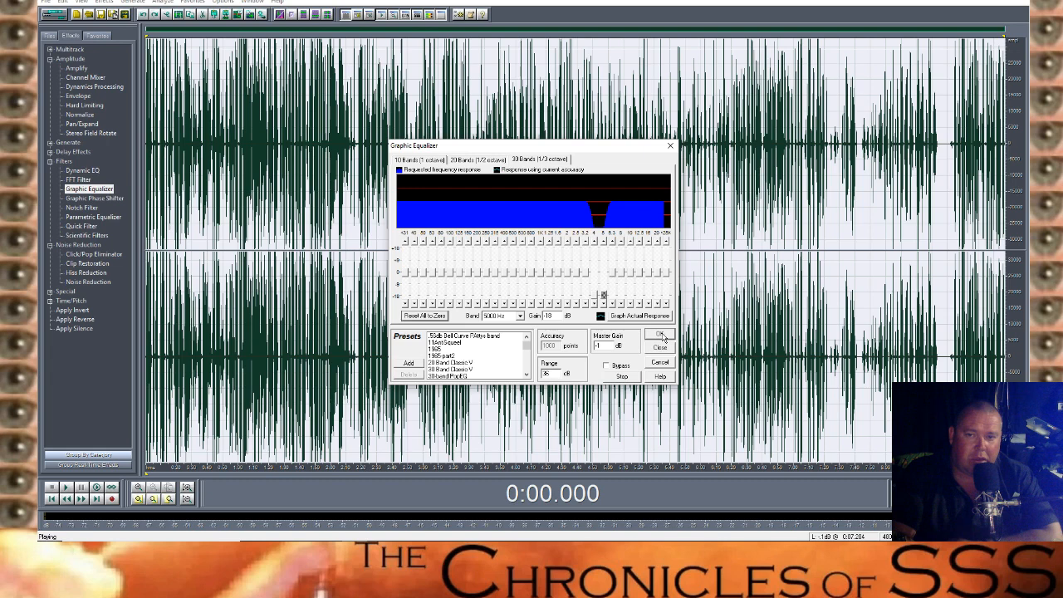
Reset all bands to zero, cut only the 4 kHz band to -18 dB, and apply the equalizer to the recording
{"action": "left_click", "coordinate": [444, 318]}
{"action": "left_click_drag", "start_coordinate": [595, 275], "coordinate": [600, 320]}
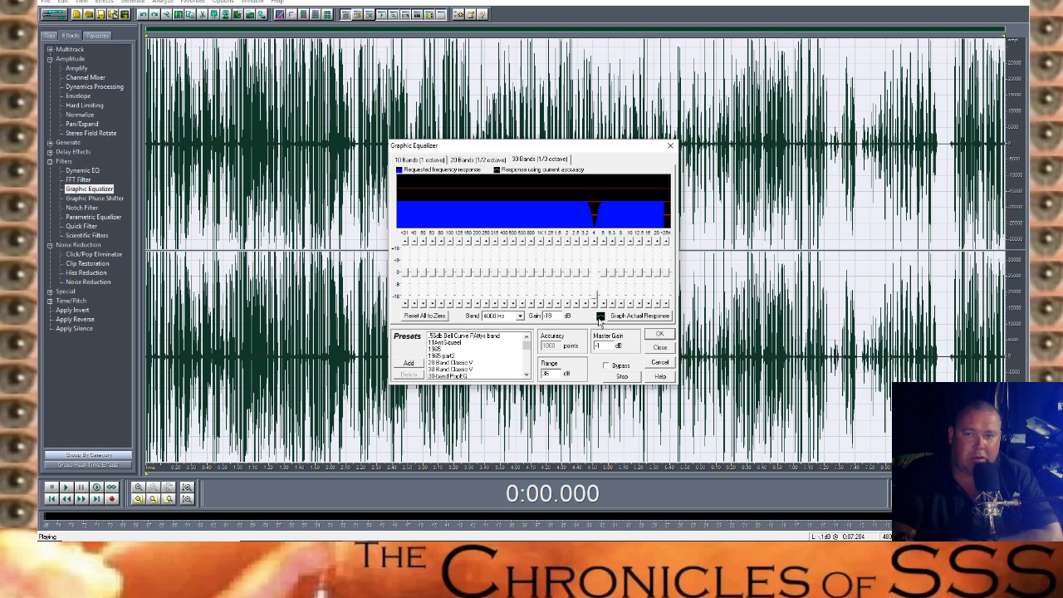
{"action": "left_click", "coordinate": [659, 334]}
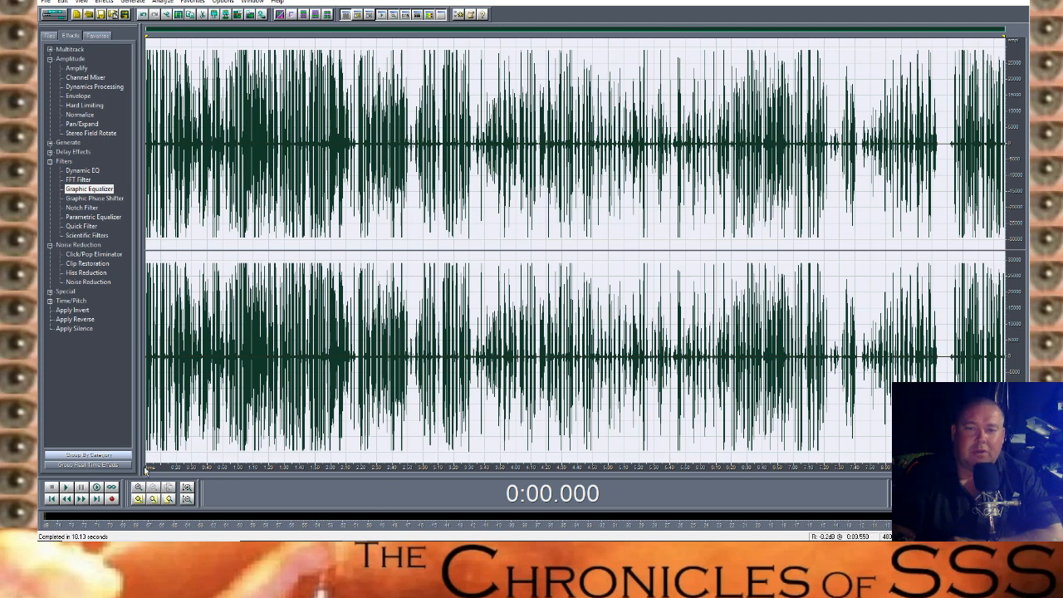
Play the equalized recording from the beginning to check the sound, and stop playback
{"action": "left_click", "coordinate": [95, 488]}
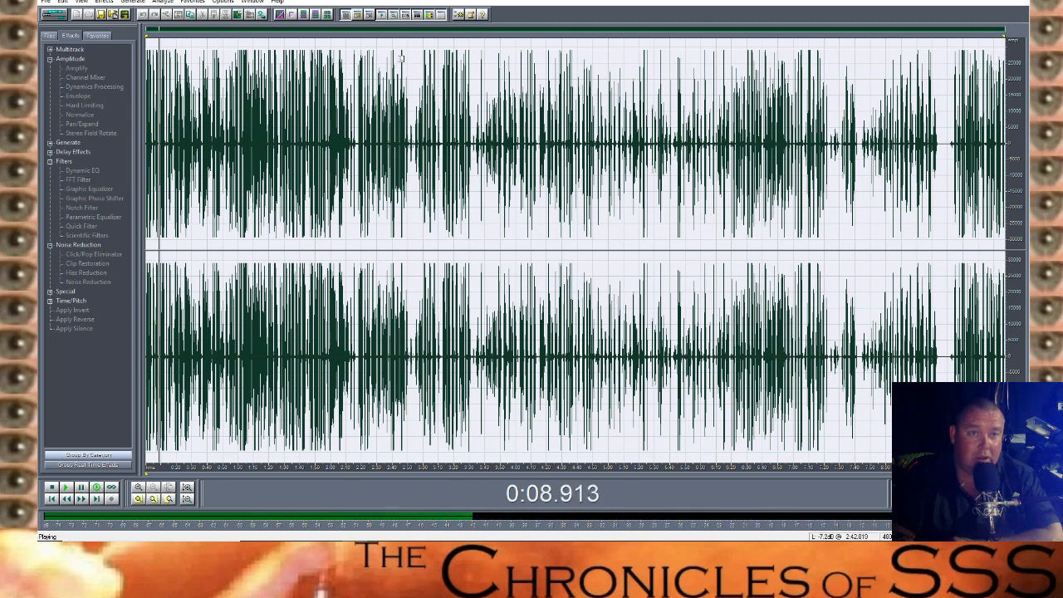
{"action": "left_click", "coordinate": [47, 1]}
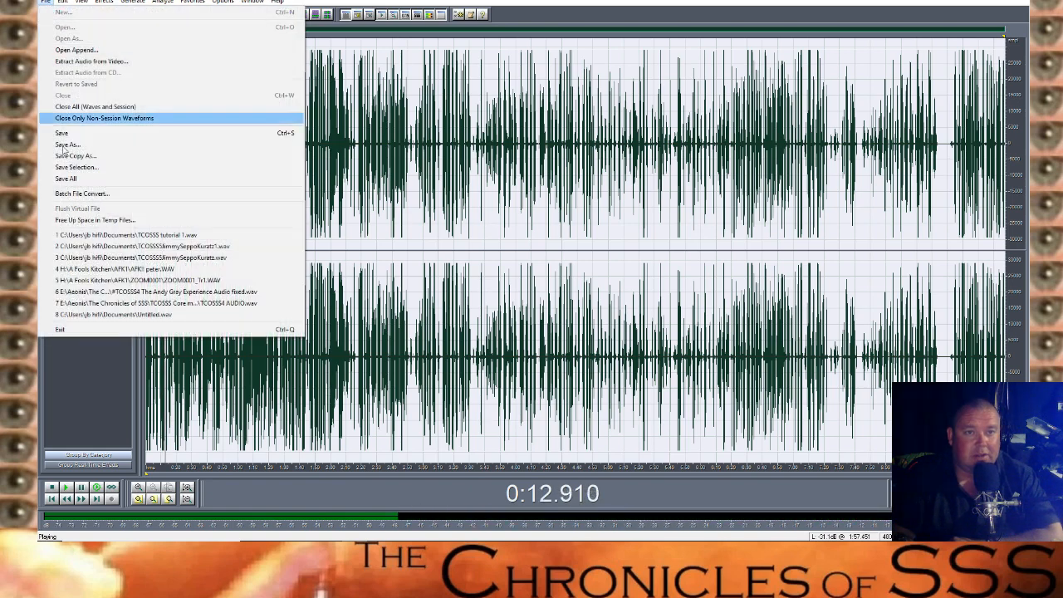
{"action": "left_click", "coordinate": [51, 488]}
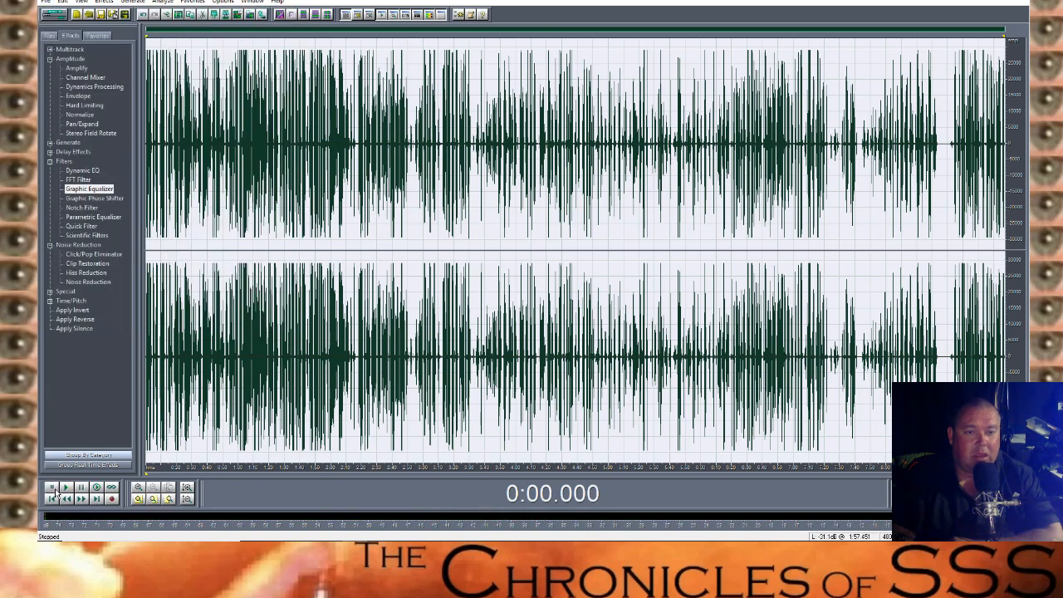
Save the processed waveform in the Documents folder under the new name "TCOSSS tutorial 1.1.wav" as Windows PCM
{"action": "left_click", "coordinate": [46, 2]}
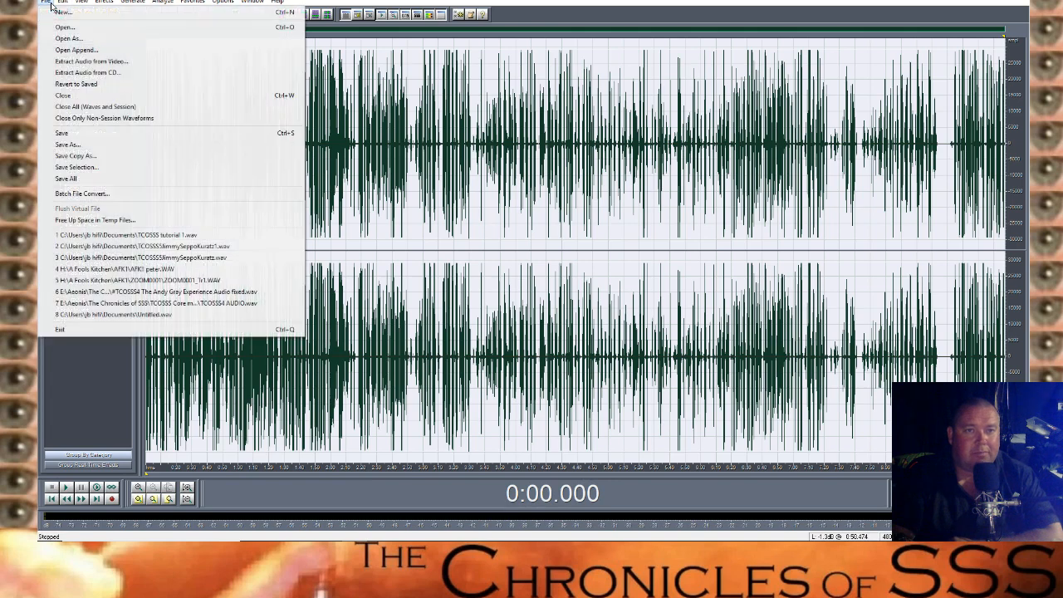
{"action": "left_click", "coordinate": [66, 144]}
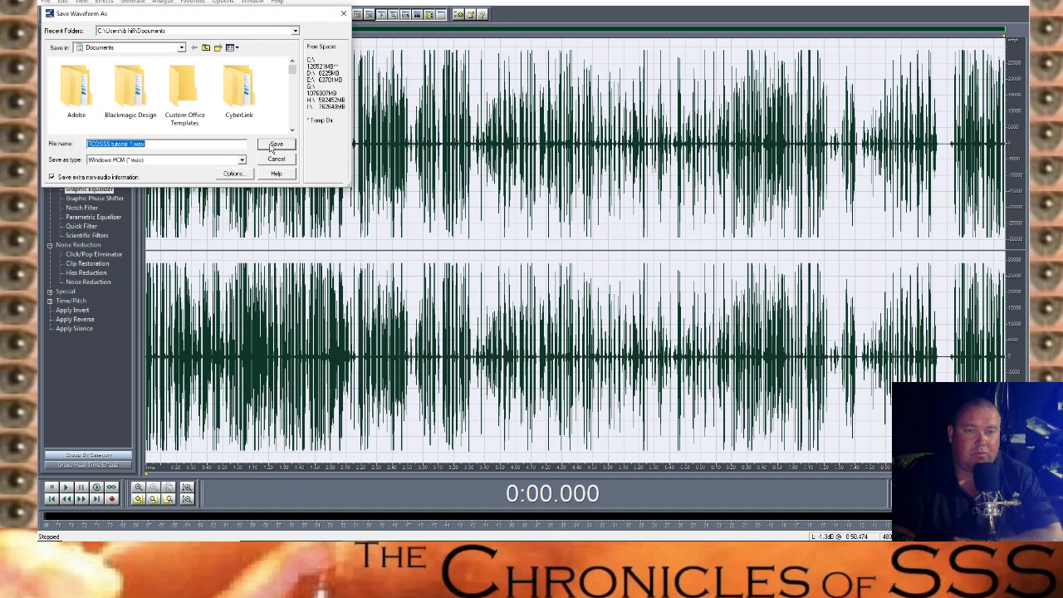
{"action": "left_click", "coordinate": [133, 145]}
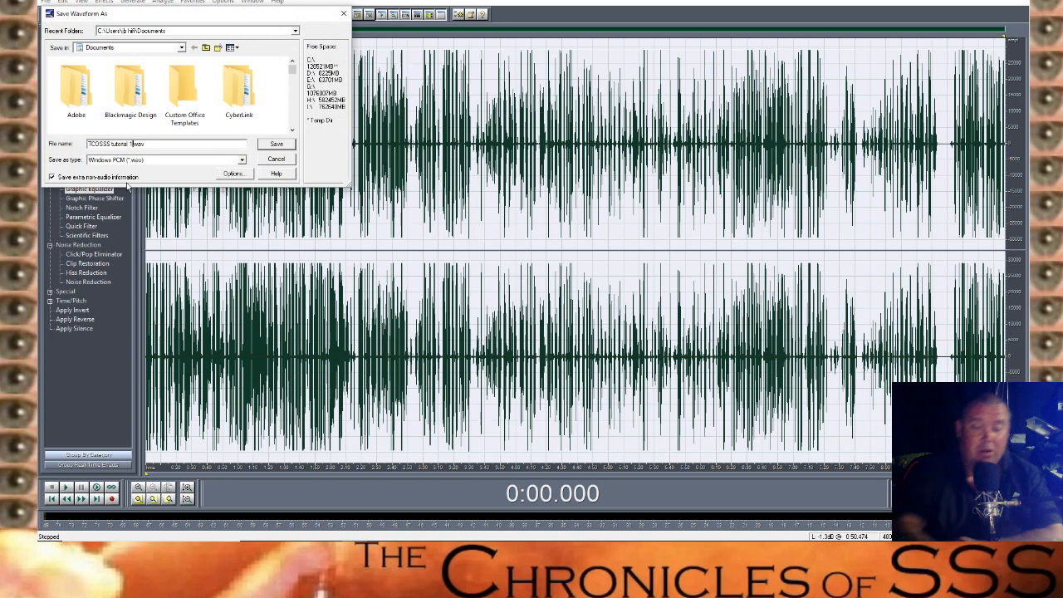
{"action": "type", "text": ".1"}
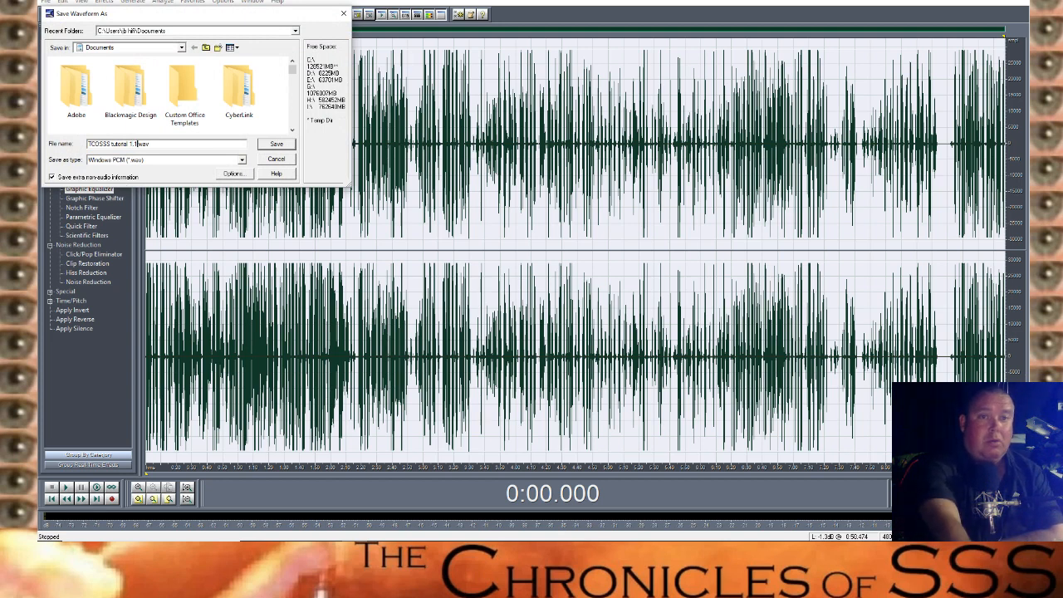
{"action": "key", "text": "Return"}
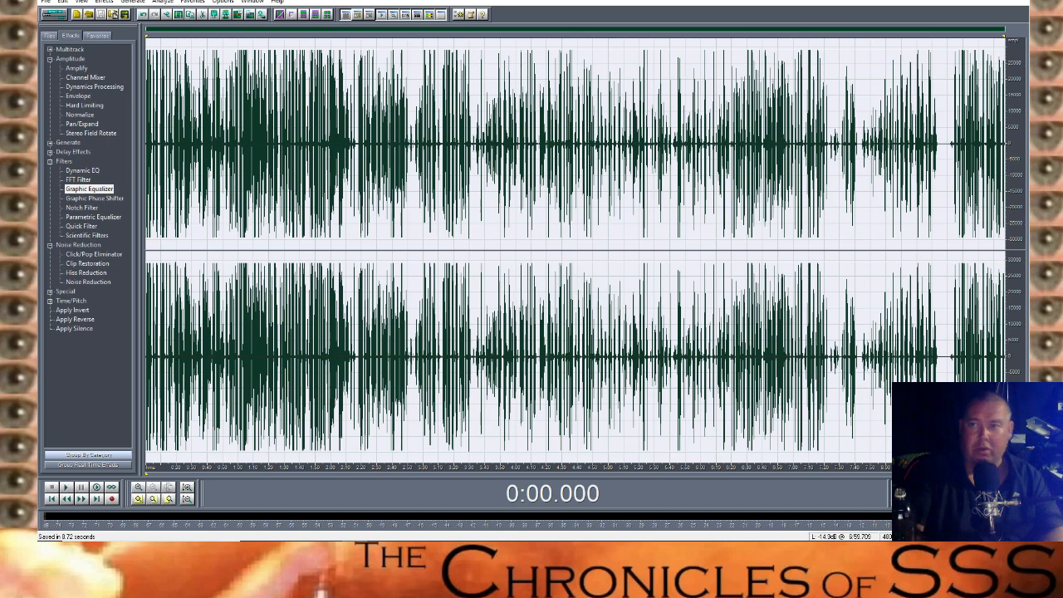
Switch to VEGAS Pro, start importing media, and look through the Videos folder for the saved audio file
{"action": "key", "text": "alt+Tab"}
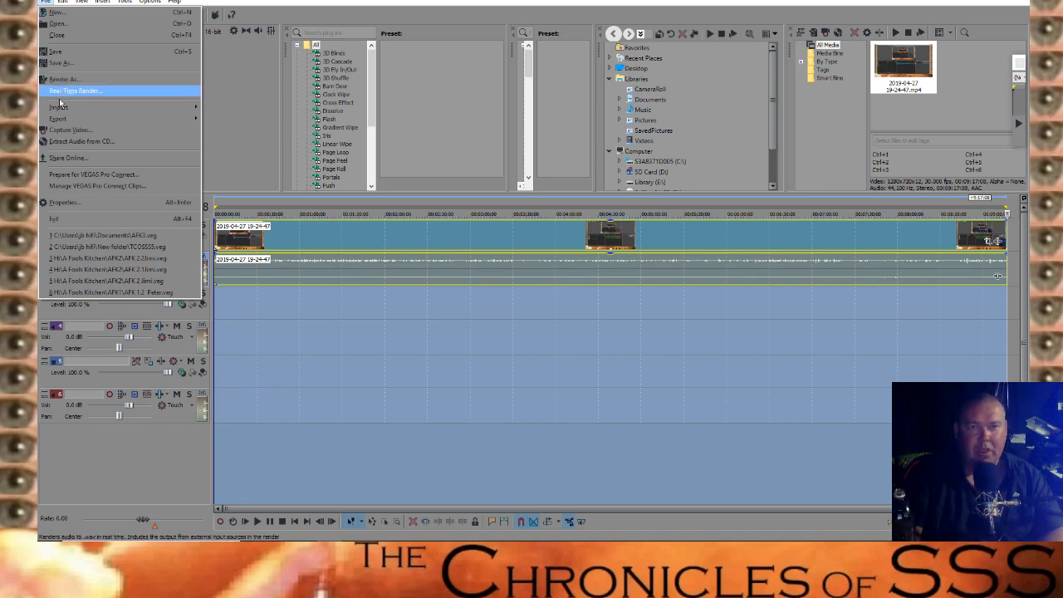
{"action": "mouse_move", "coordinate": [64, 110]}
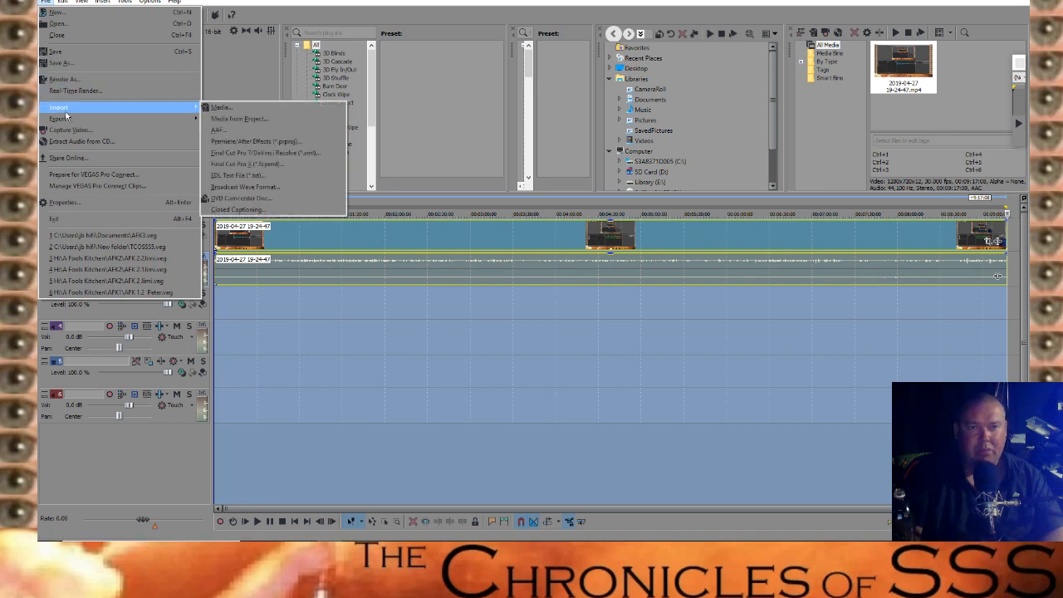
{"action": "left_click", "coordinate": [220, 108]}
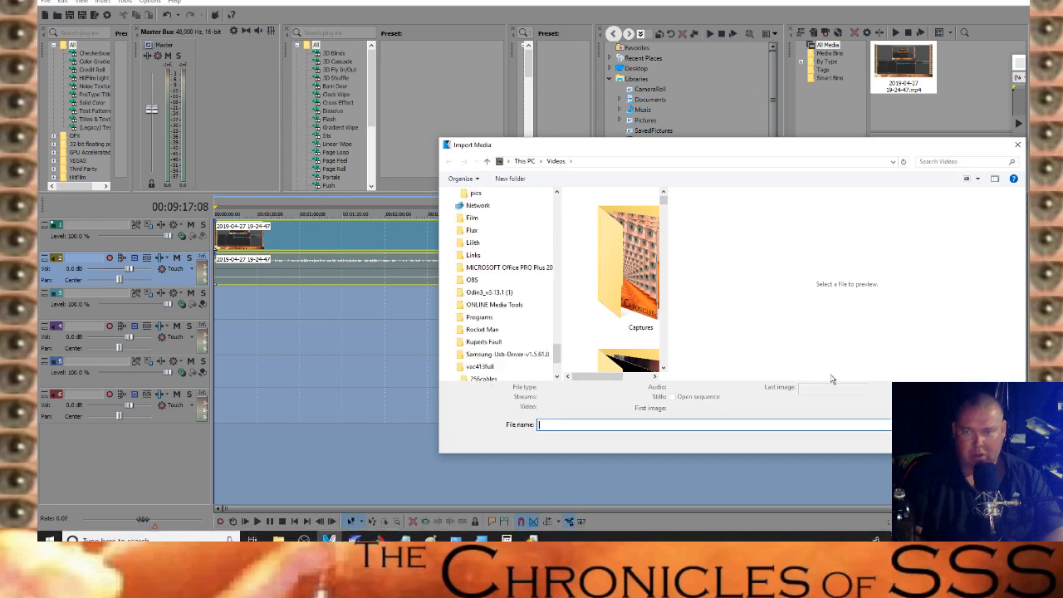
{"action": "scroll", "coordinate": [580, 278], "scroll_direction": "down", "scroll_amount": 3}
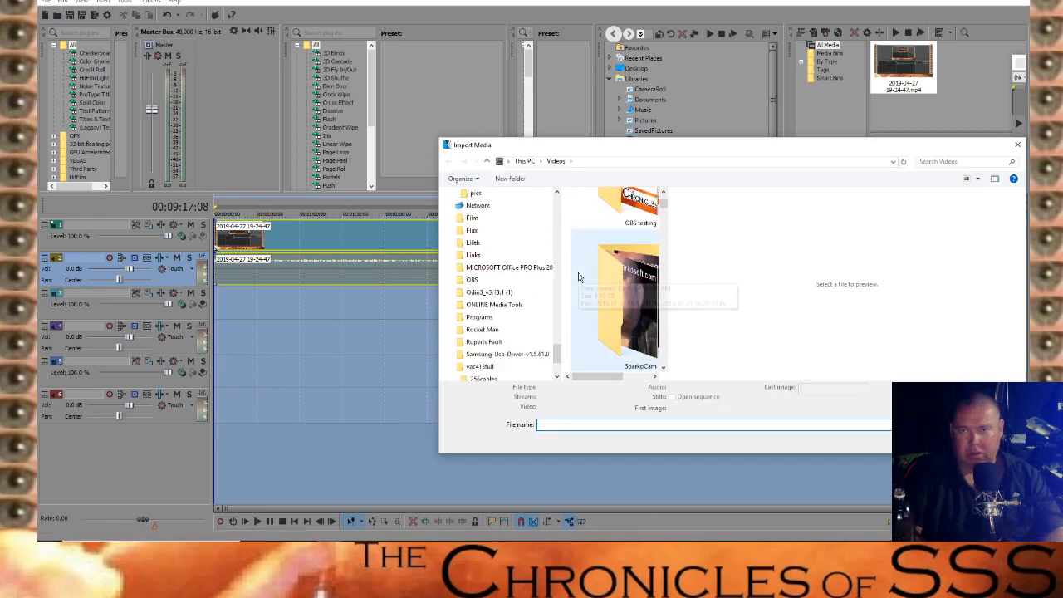
{"action": "scroll", "coordinate": [580, 277], "scroll_direction": "down", "scroll_amount": 3}
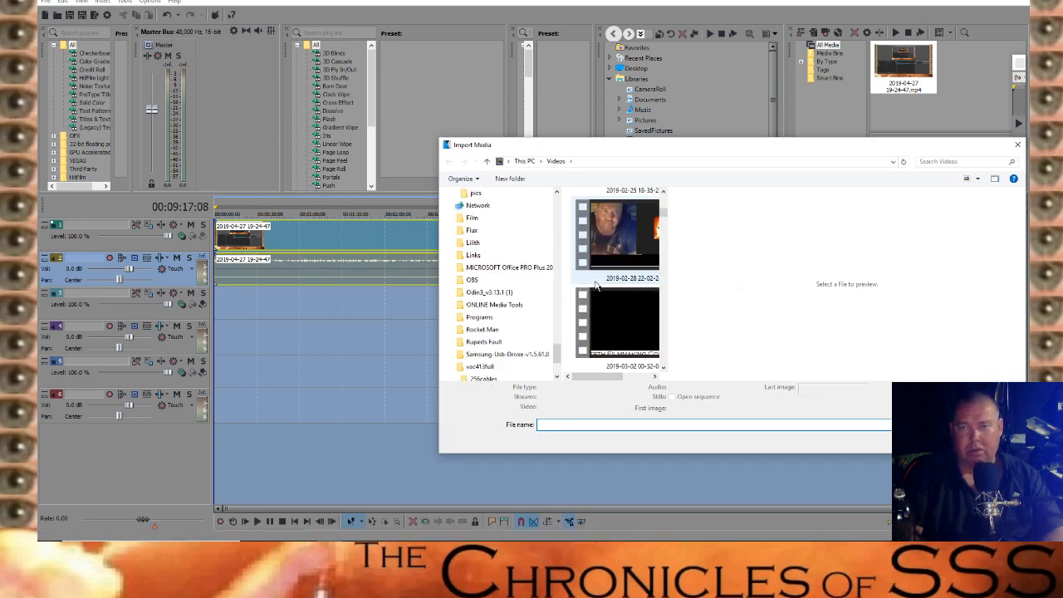
Switch back to Cool Edit Pro and check which folder the waveform was saved in, without saving again
{"action": "mouse_move", "coordinate": [404, 540]}
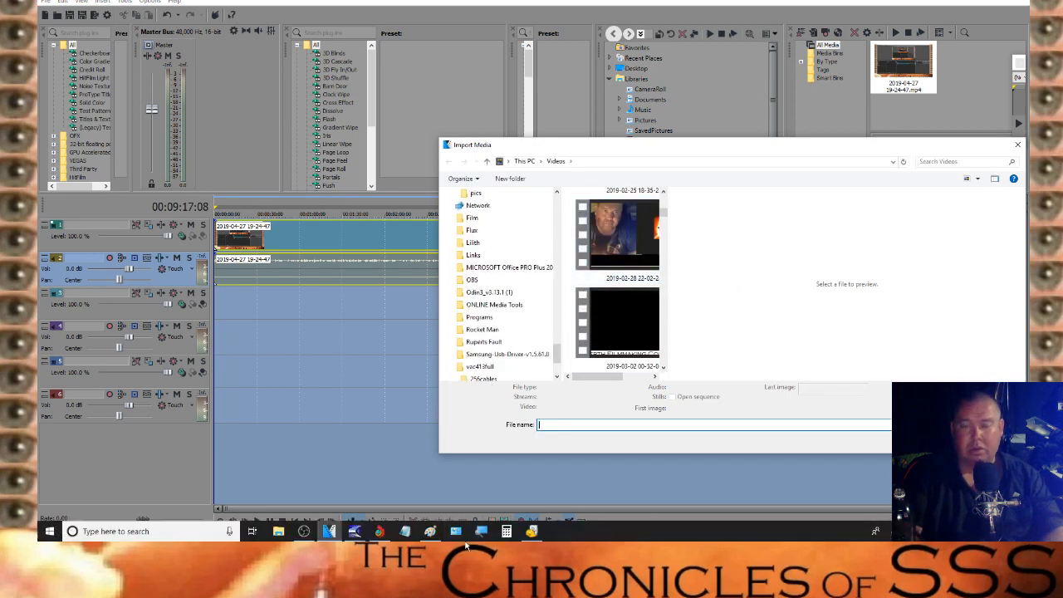
{"action": "left_click", "coordinate": [375, 532]}
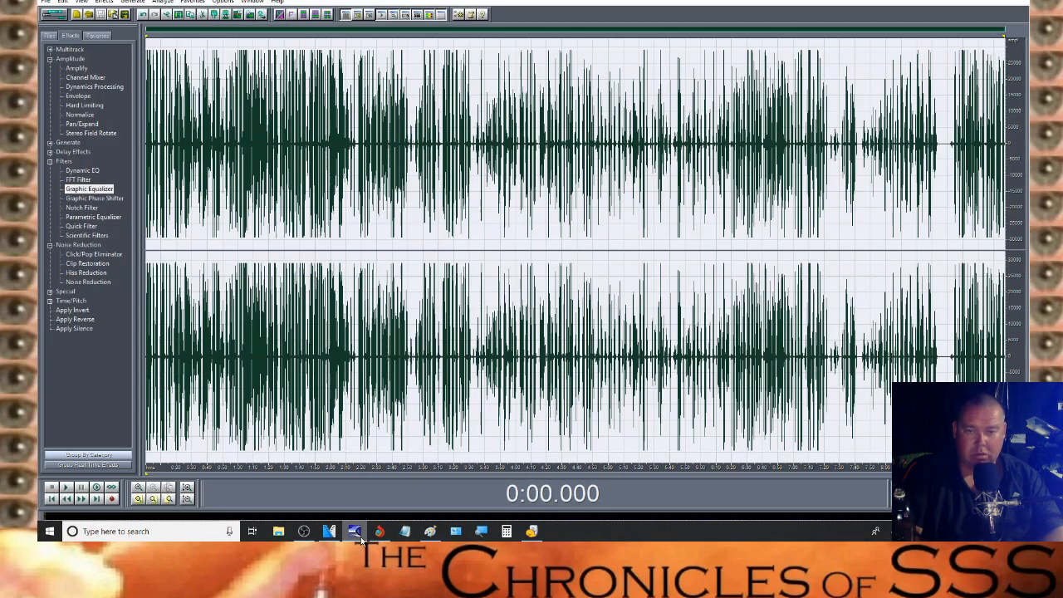
{"action": "left_click", "coordinate": [45, 2]}
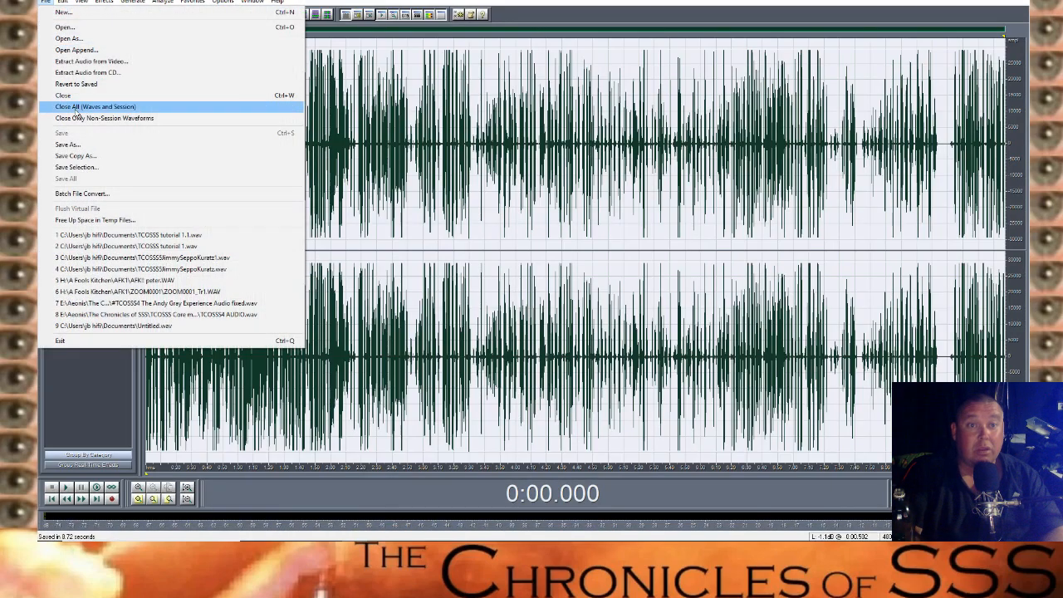
{"action": "left_click", "coordinate": [73, 149]}
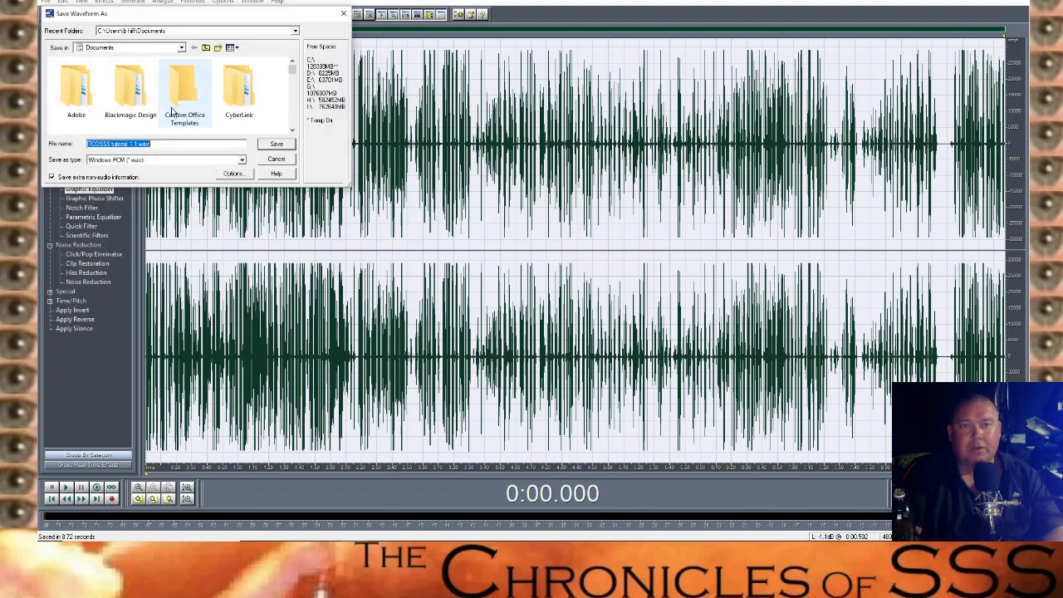
{"action": "left_click", "coordinate": [285, 163]}
{"action": "mouse_move", "coordinate": [349, 535]}
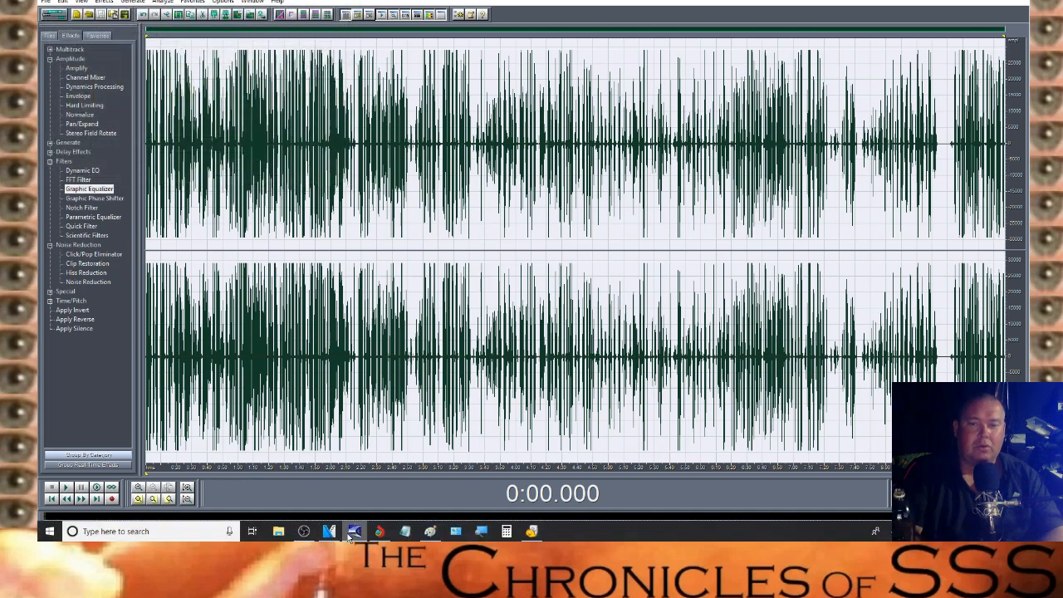
Return to VEGAS Pro and open the Documents folder for the media import
{"action": "left_click", "coordinate": [357, 469]}
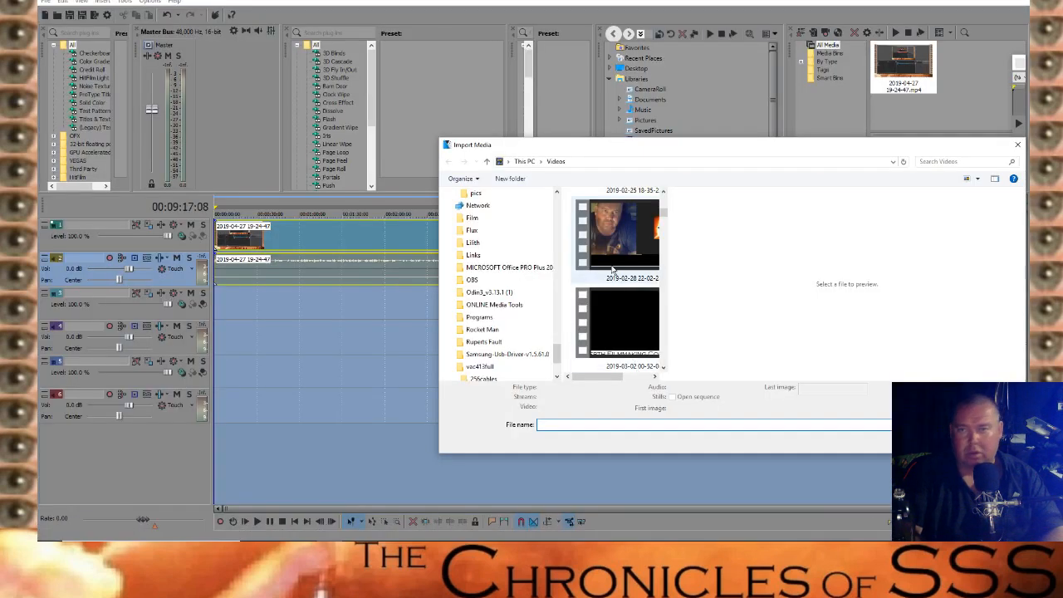
{"action": "scroll", "coordinate": [612, 269], "scroll_direction": "down", "scroll_amount": 3}
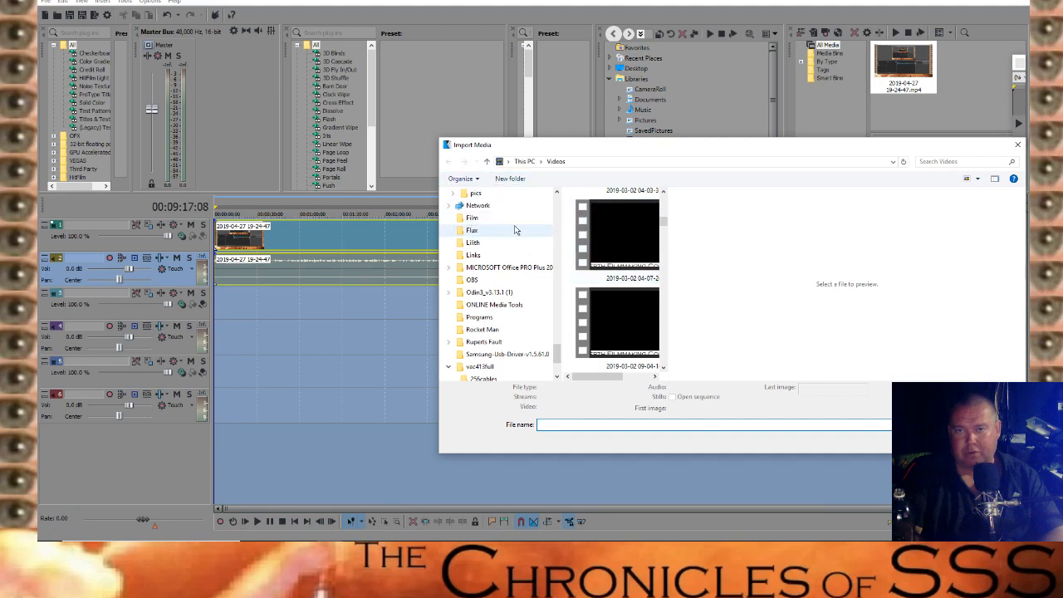
{"action": "scroll", "coordinate": [515, 230], "scroll_direction": "up", "scroll_amount": 10}
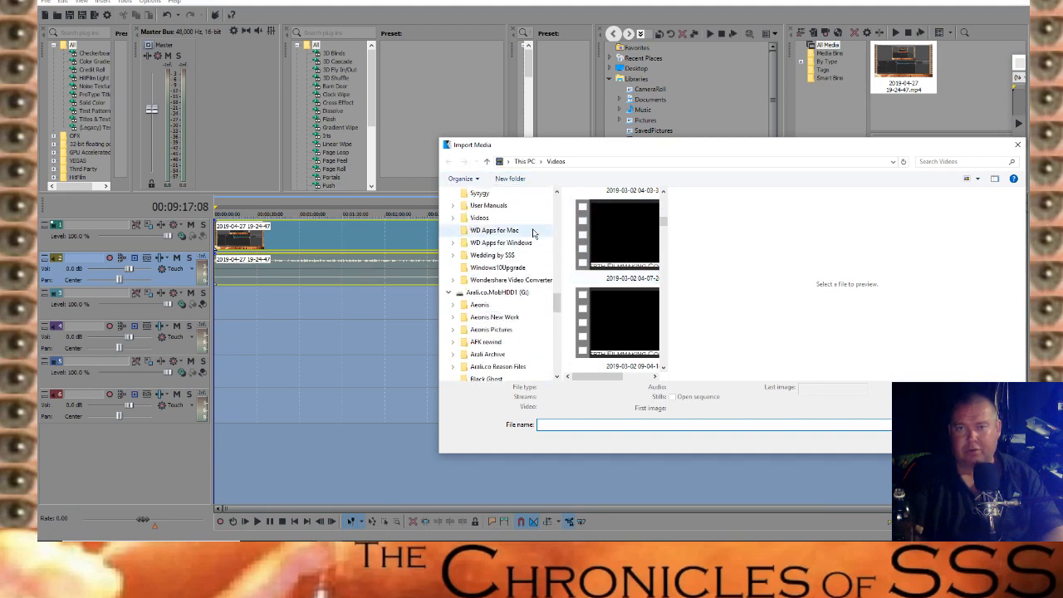
{"action": "scroll", "coordinate": [534, 233], "scroll_direction": "up", "scroll_amount": 2}
{"action": "scroll", "coordinate": [488, 231], "scroll_direction": "up", "scroll_amount": 7}
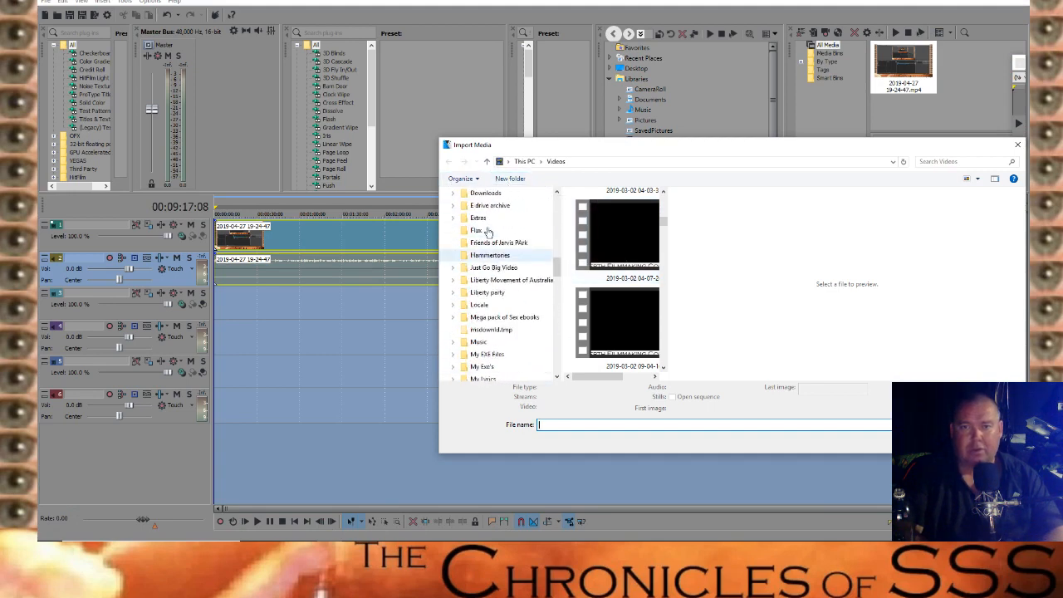
{"action": "scroll", "coordinate": [488, 232], "scroll_direction": "up", "scroll_amount": 10}
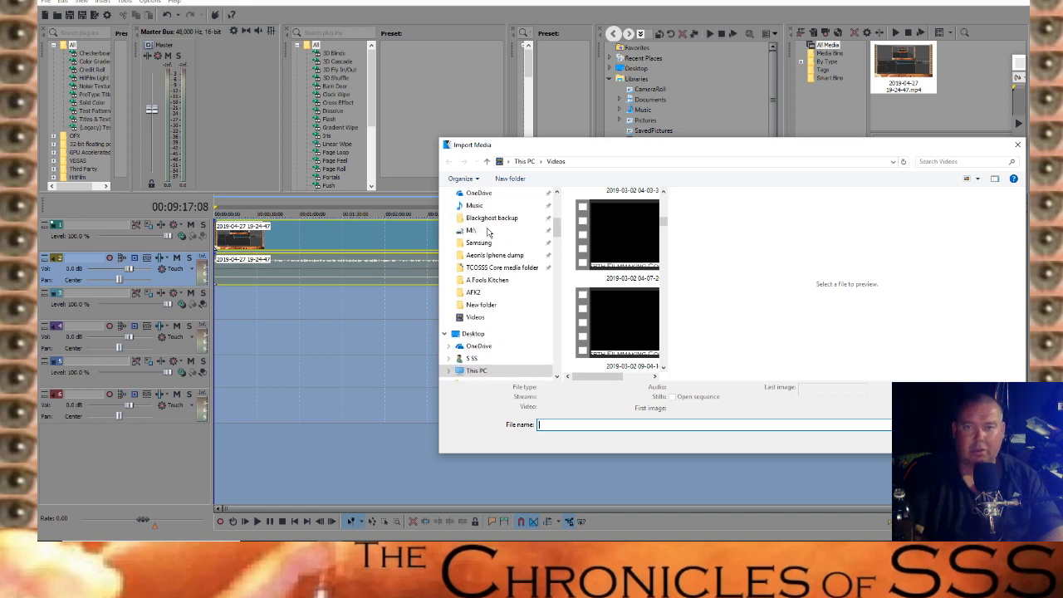
{"action": "scroll", "coordinate": [488, 232], "scroll_direction": "up", "scroll_amount": 6}
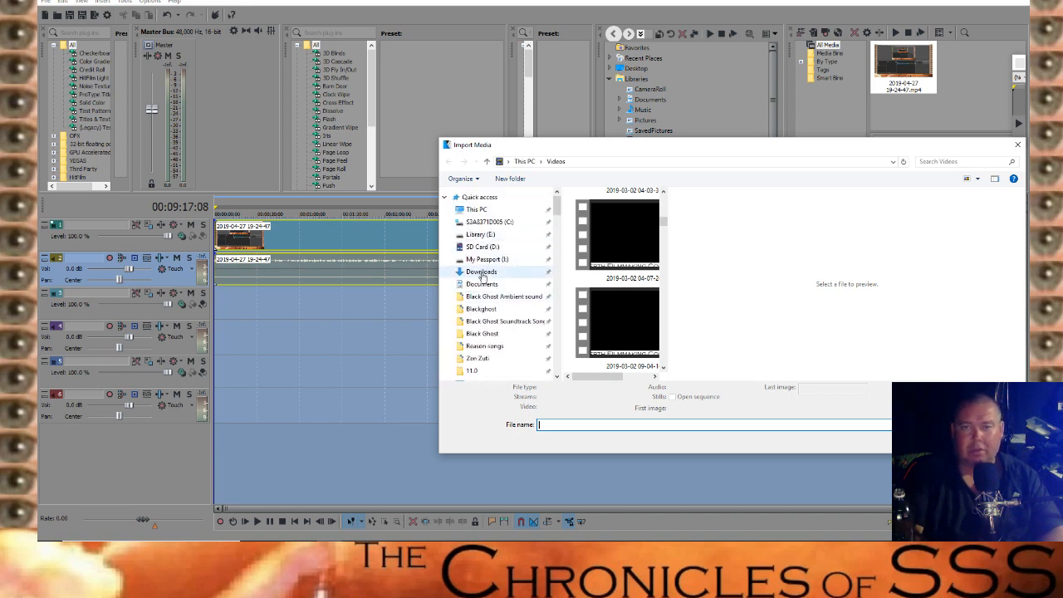
{"action": "left_click", "coordinate": [481, 284]}
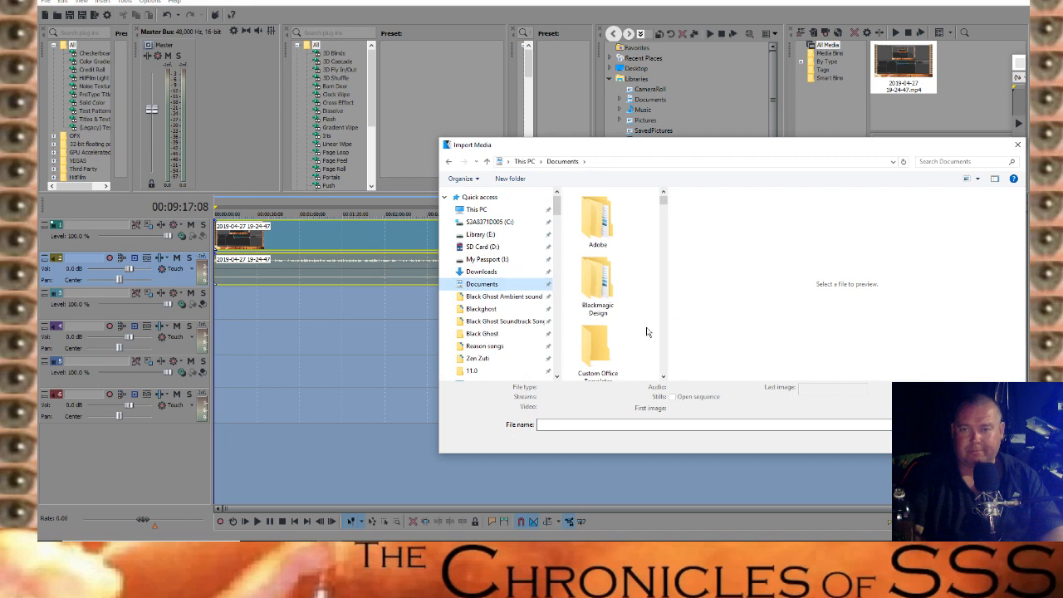
Import "TCOSSS tutorial 1.1.wav" and place it on audio track 4 at the start of the timeline
{"action": "scroll", "coordinate": [647, 332], "scroll_direction": "down", "scroll_amount": 10}
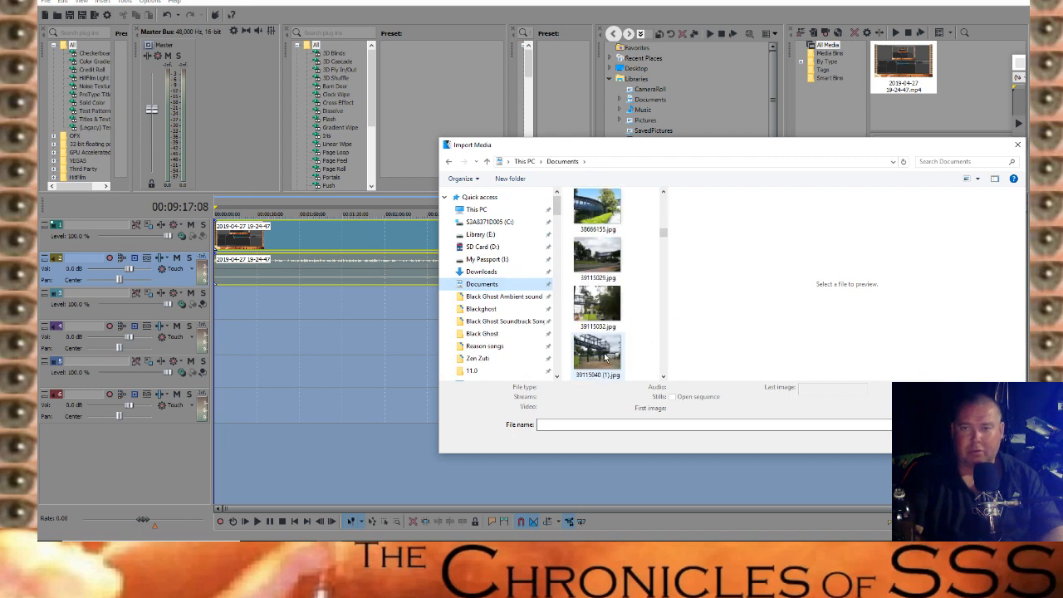
{"action": "scroll", "coordinate": [605, 357], "scroll_direction": "down", "scroll_amount": 8}
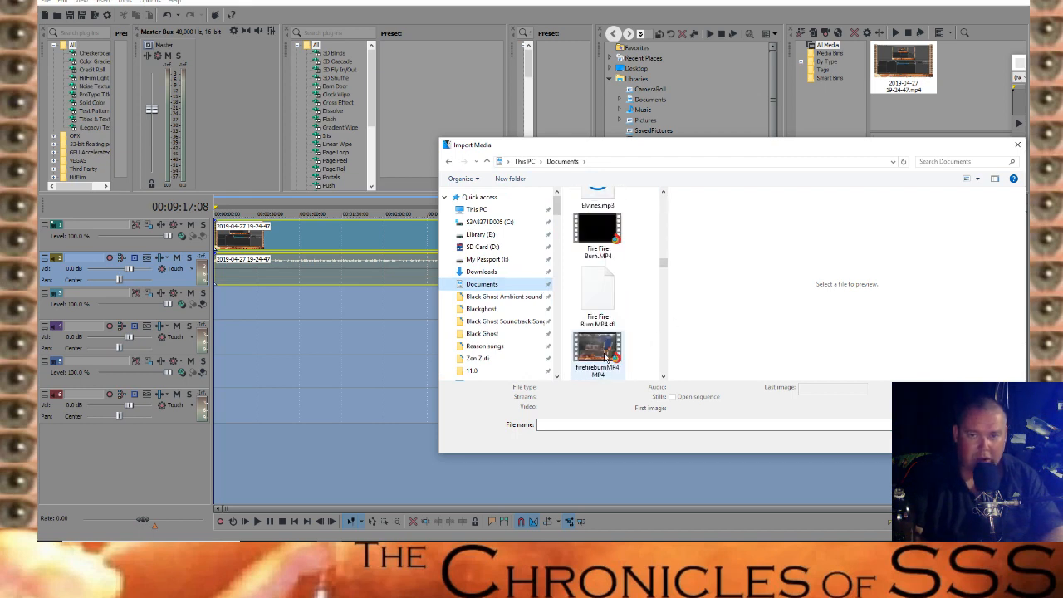
{"action": "scroll", "coordinate": [605, 357], "scroll_direction": "down", "scroll_amount": 4}
{"action": "scroll", "coordinate": [605, 357], "scroll_direction": "down", "scroll_amount": 5}
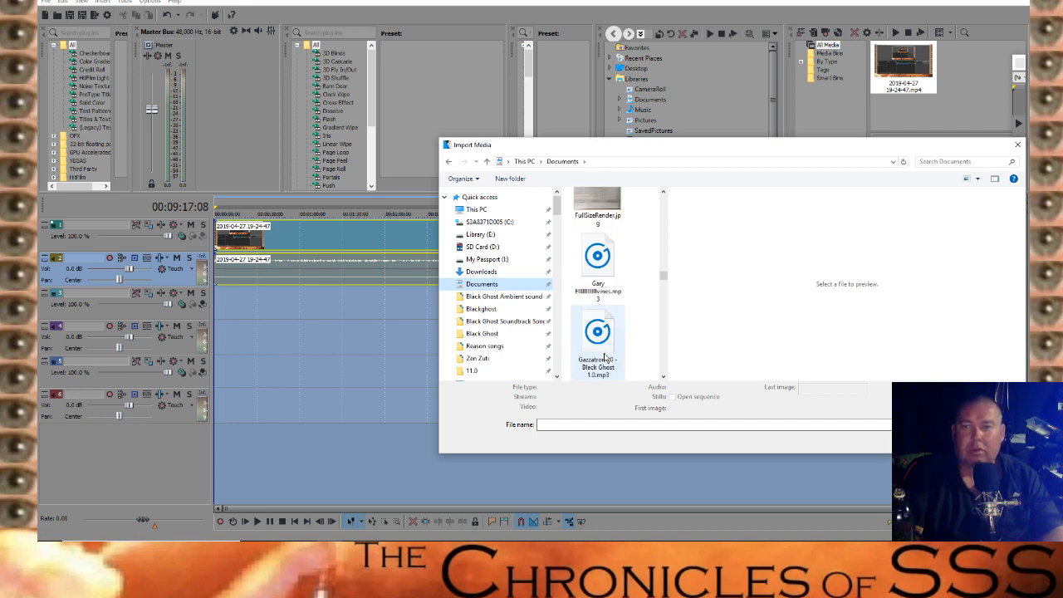
{"action": "scroll", "coordinate": [605, 357], "scroll_direction": "down", "scroll_amount": 8}
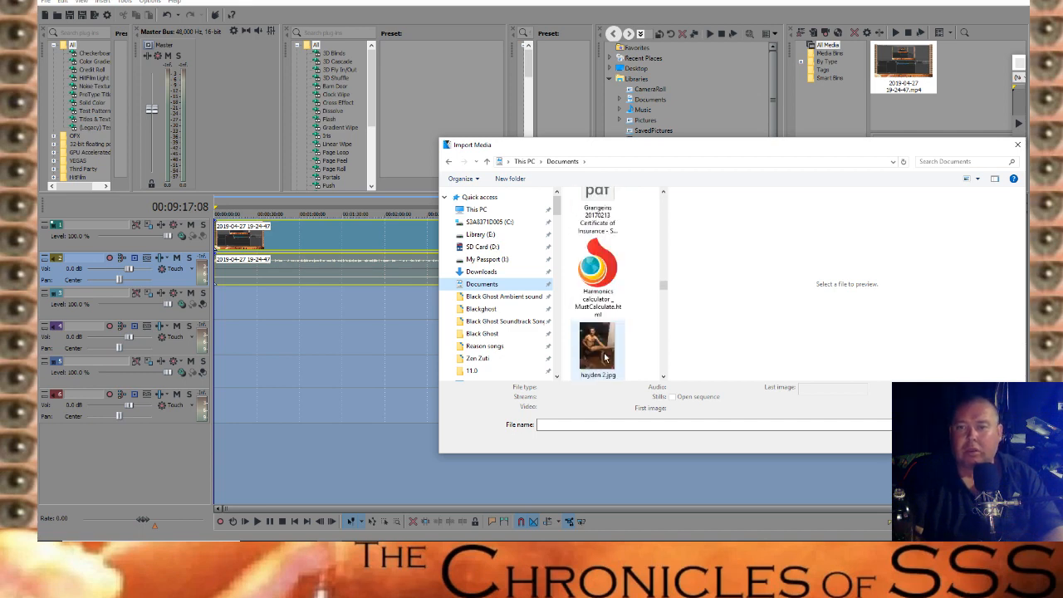
{"action": "scroll", "coordinate": [605, 357], "scroll_direction": "down", "scroll_amount": 6}
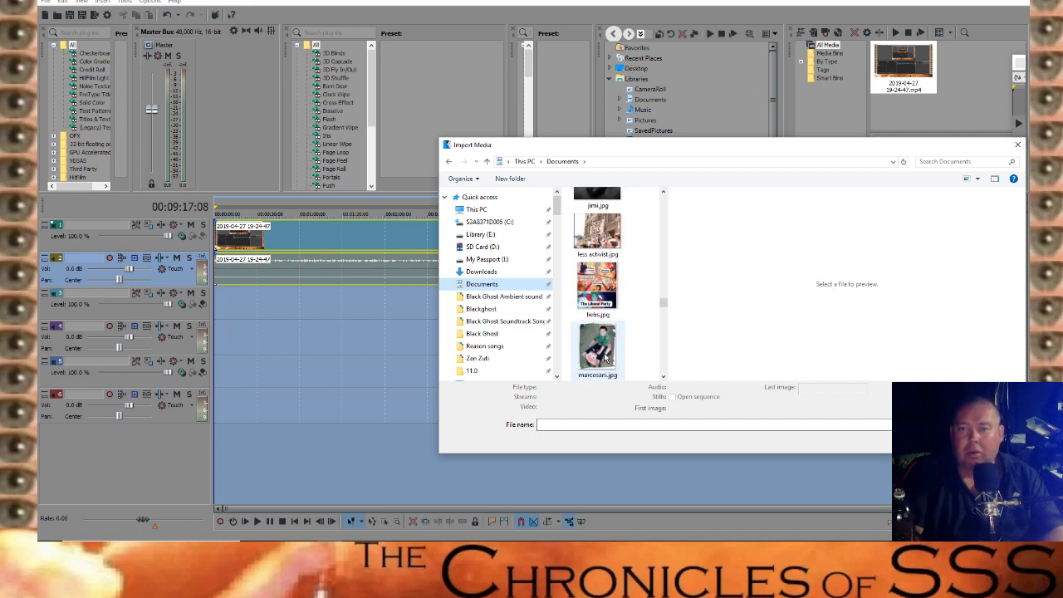
{"action": "scroll", "coordinate": [605, 357], "scroll_direction": "down", "scroll_amount": 6}
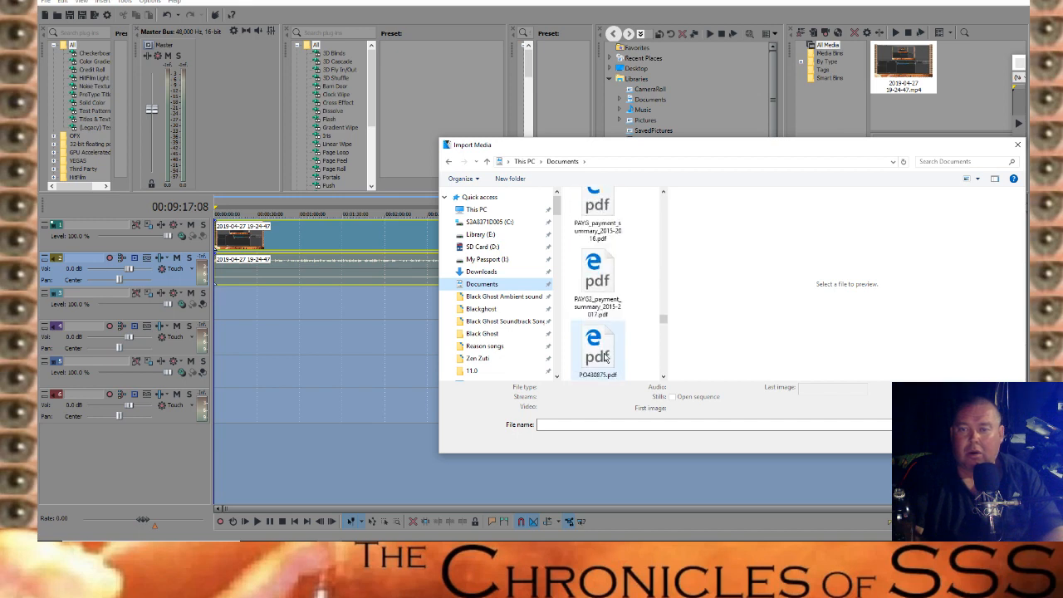
{"action": "scroll", "coordinate": [605, 357], "scroll_direction": "down", "scroll_amount": 4}
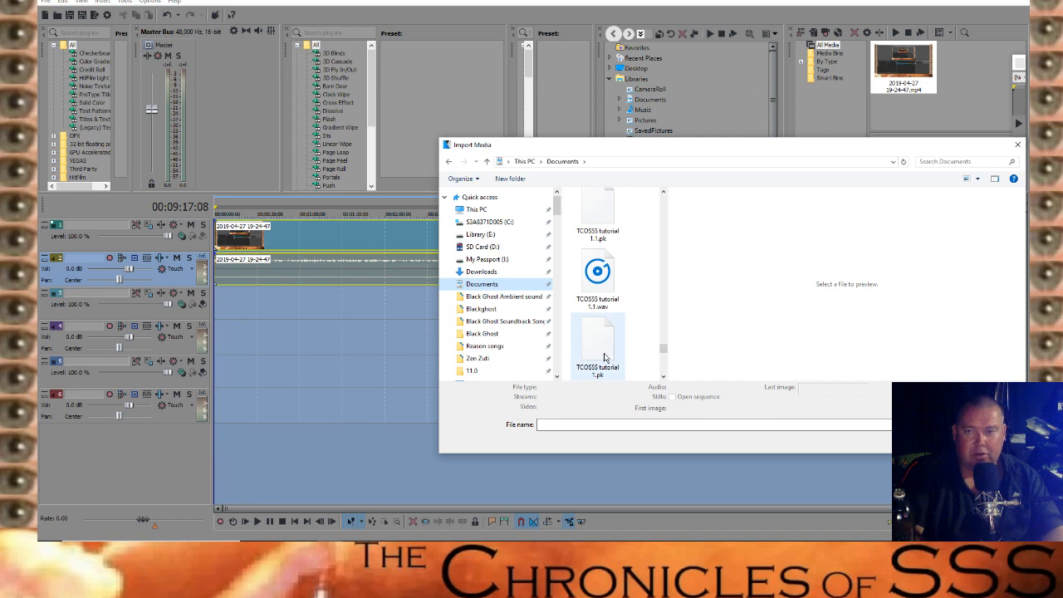
{"action": "left_click", "coordinate": [610, 281]}
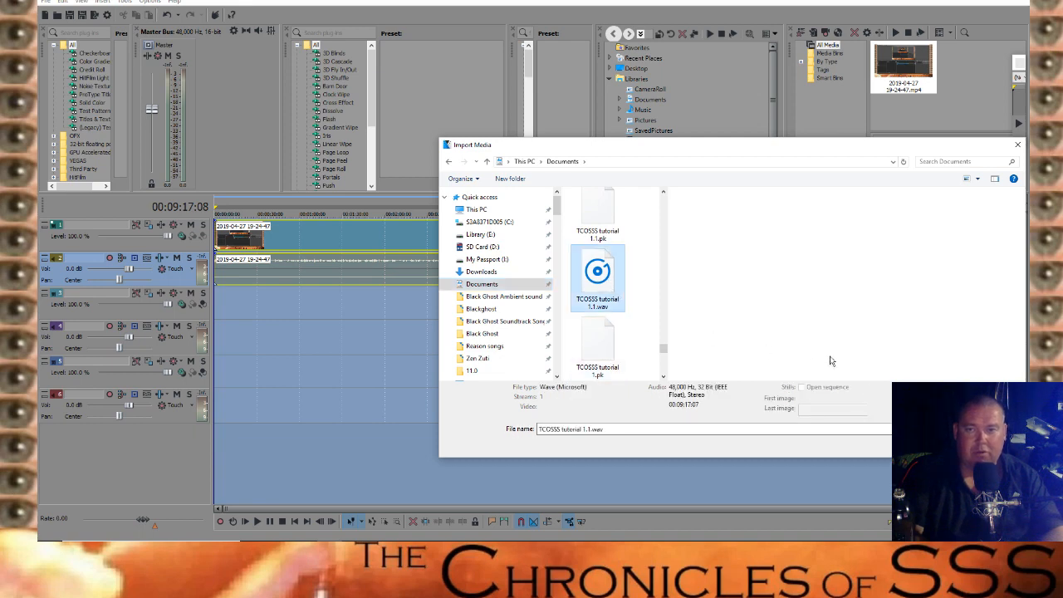
{"action": "double_click", "coordinate": [598, 278]}
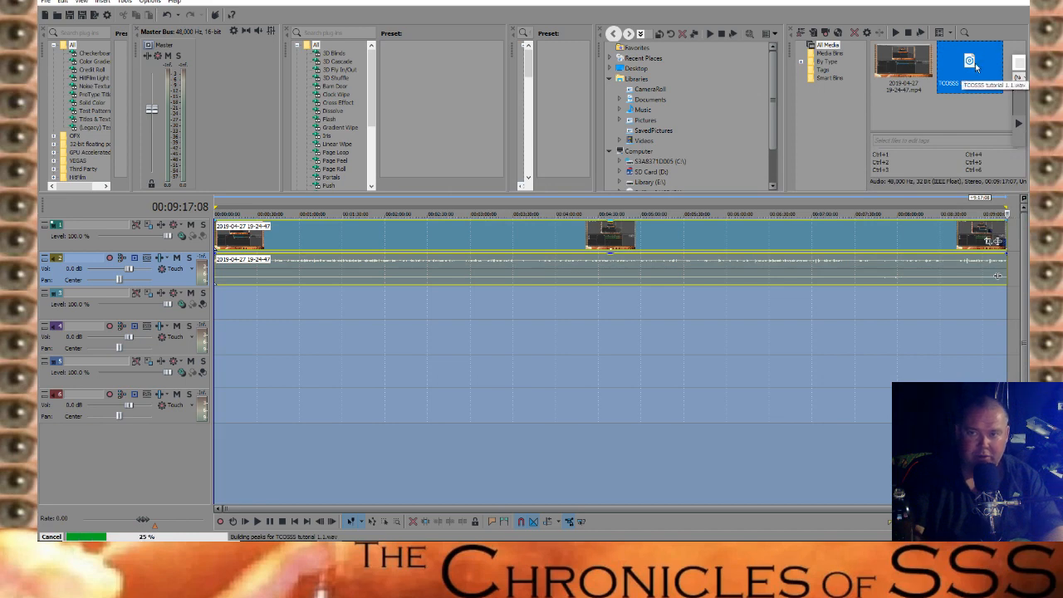
{"action": "left_click_drag", "start_coordinate": [975, 63], "coordinate": [137, 337]}
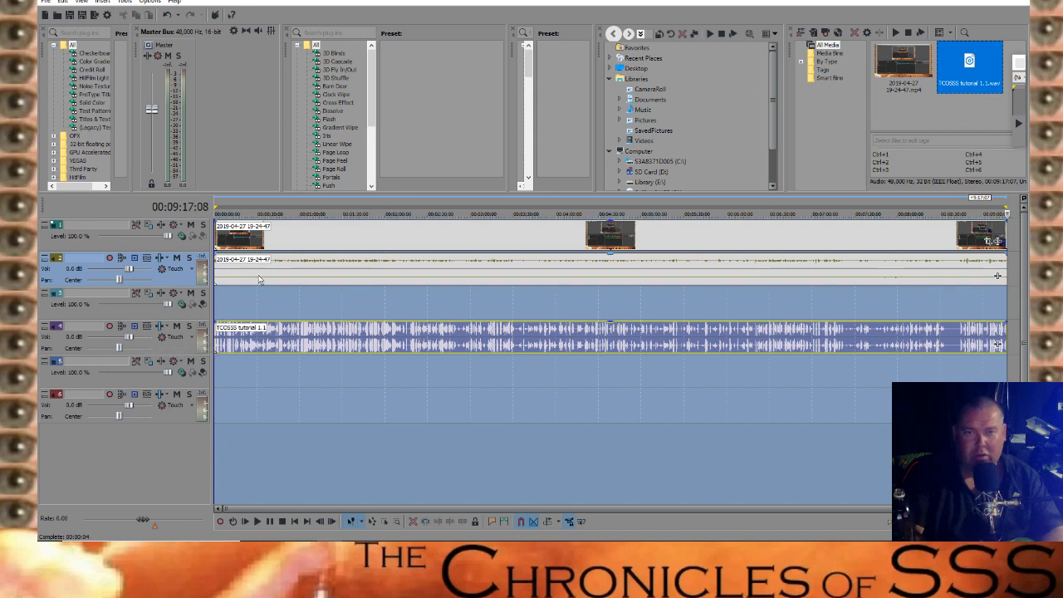
Mute the video's original audio on track 2 and play the timeline to hear the repaired audio alone
{"action": "left_click", "coordinate": [177, 258]}
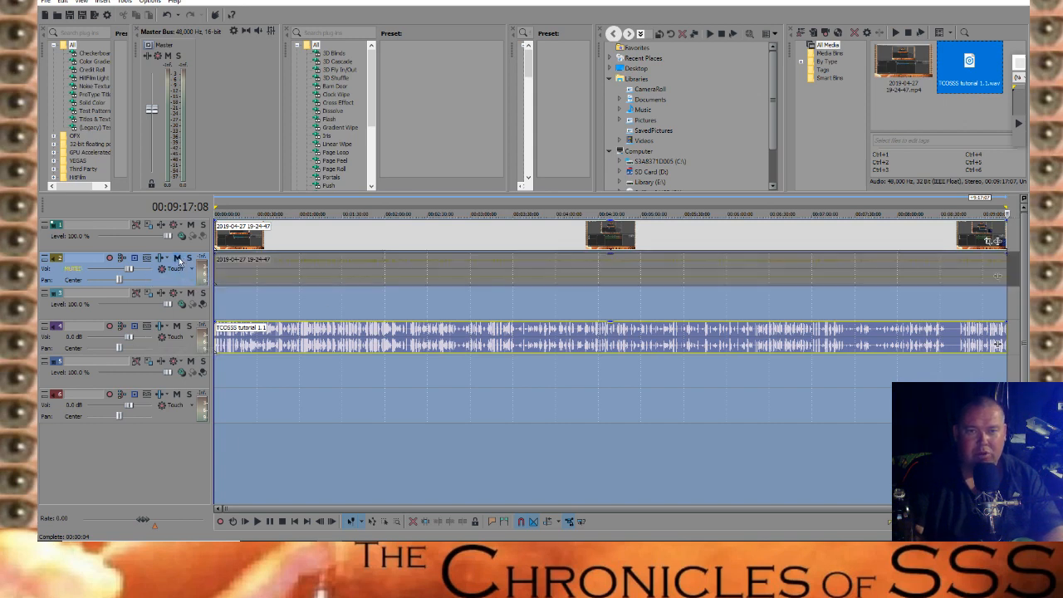
{"action": "left_click", "coordinate": [257, 521]}
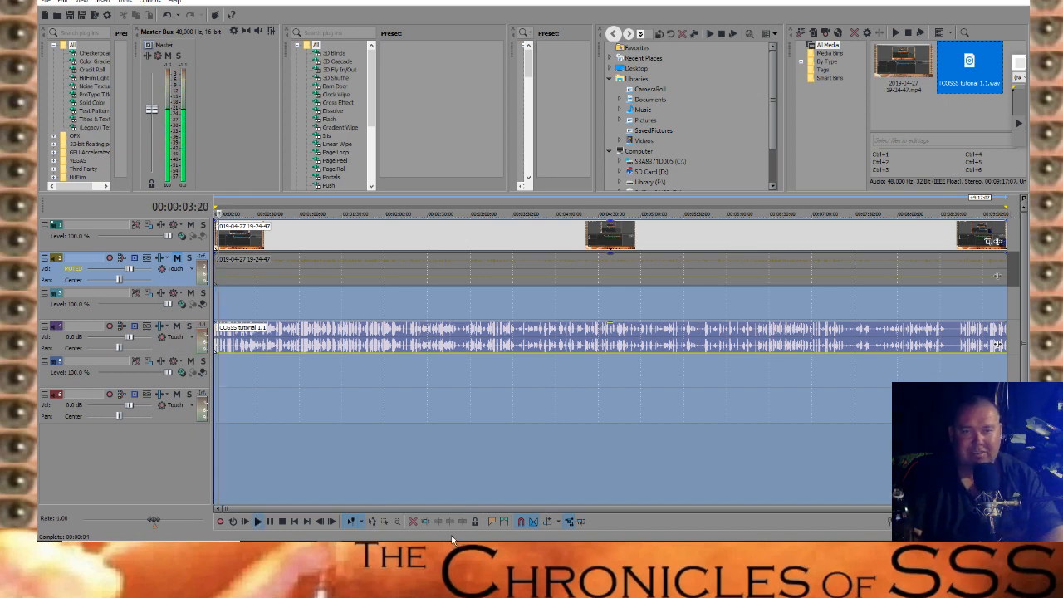
{"action": "mouse_move", "coordinate": [460, 541]}
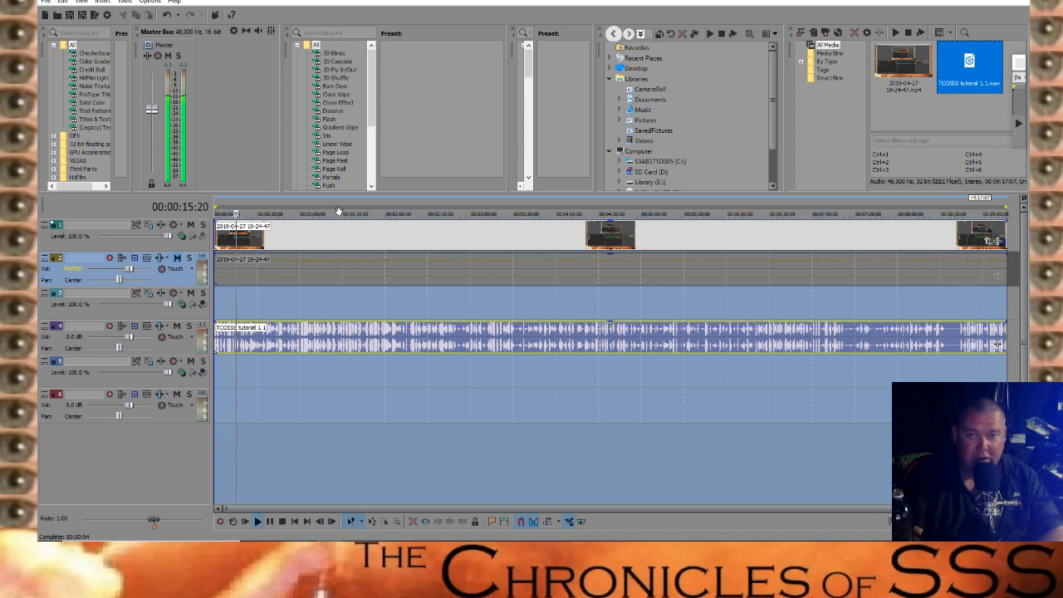
Increase the height of all timeline tracks so the original and repaired waveforms can be compared
{"action": "left_click", "coordinate": [1025, 202]}
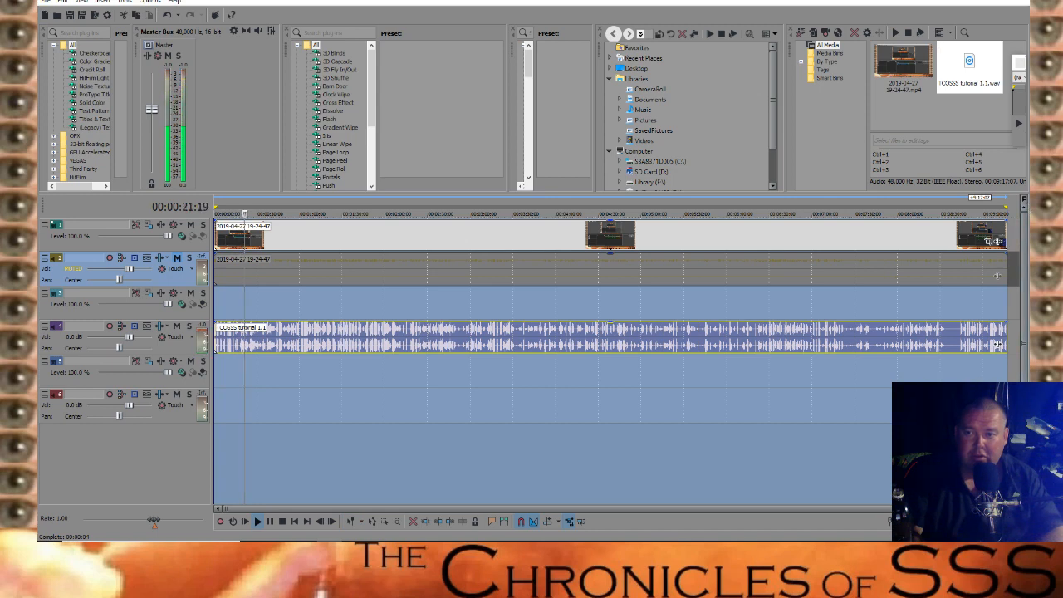
{"action": "key", "text": "ctrl+shift+Up"}
{"action": "key", "text": "ctrl+shift+Up"}
{"action": "key", "text": "ctrl+shift+Up"}
{"action": "key", "text": "ctrl+shift+Up"}
{"action": "key", "text": "ctrl+shift+Up"}
{"action": "key", "text": "ctrl+shift+Up"}
{"action": "key", "text": "ctrl+shift+Up"}
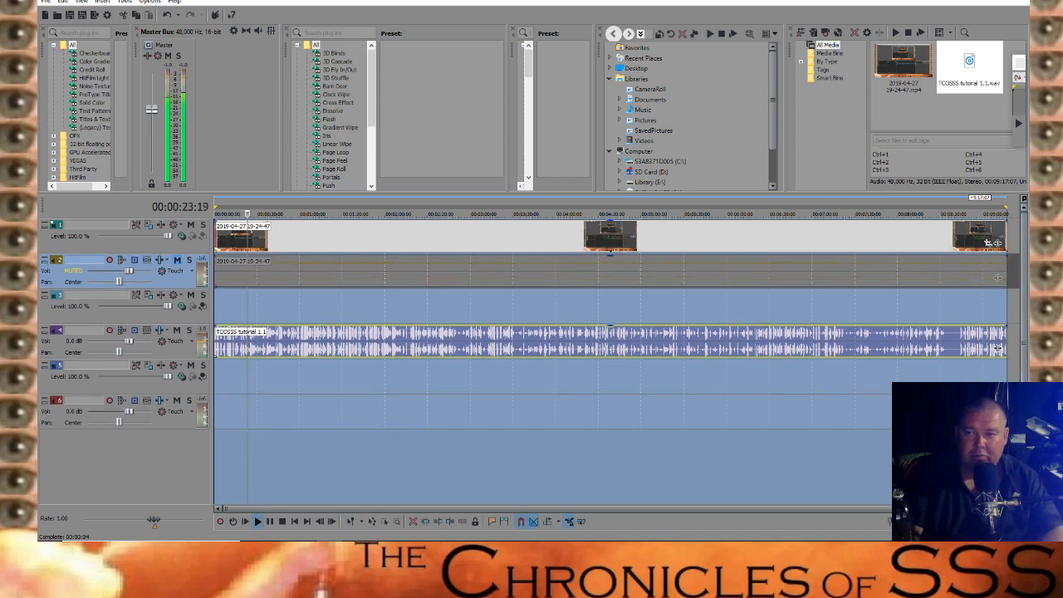
{"action": "key", "text": "ctrl+shift+Up"}
{"action": "key", "text": "ctrl+shift+Up"}
{"action": "key", "text": "ctrl+shift+Up"}
{"action": "key", "text": "ctrl+shift+Up"}
{"action": "key", "text": "ctrl+shift+Up"}
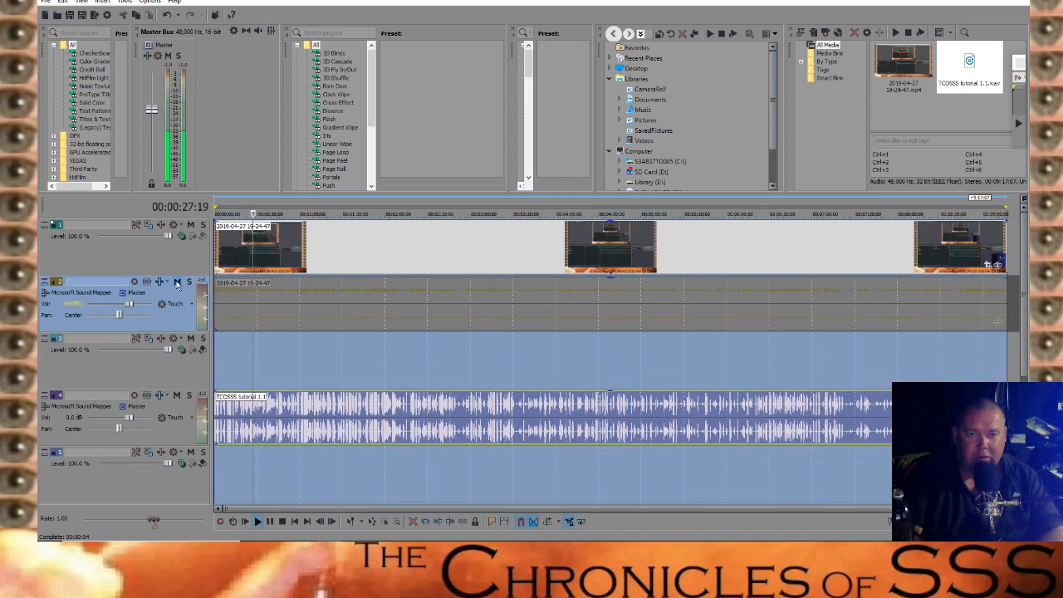
Unmute the original audio on track 2 to hear it together with the repaired audio, and stop playback
{"action": "left_click", "coordinate": [176, 282]}
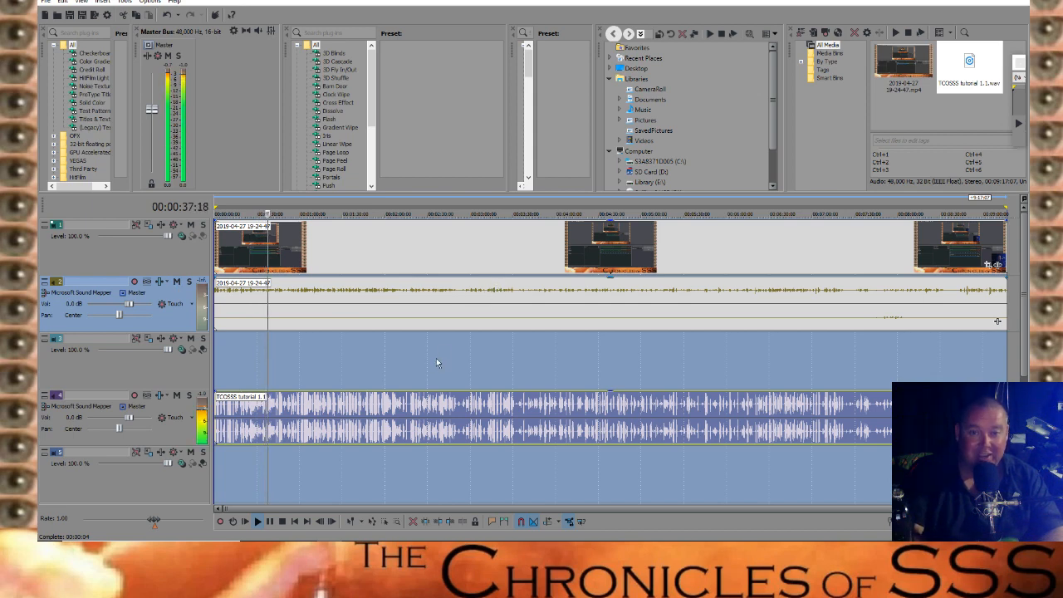
{"action": "left_click", "coordinate": [282, 521]}
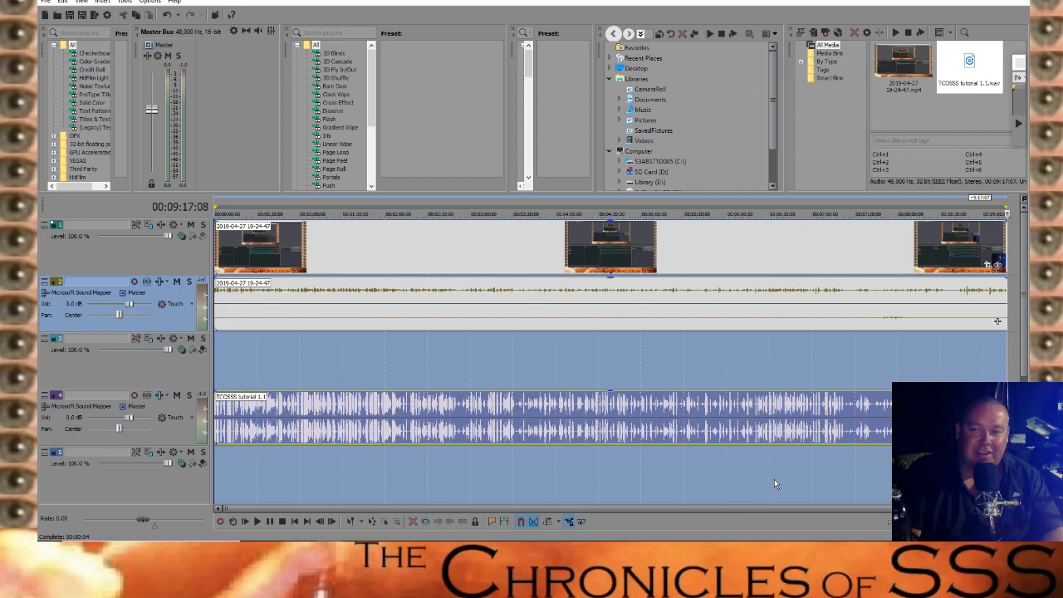
{"action": "left_click", "coordinate": [281, 522]}
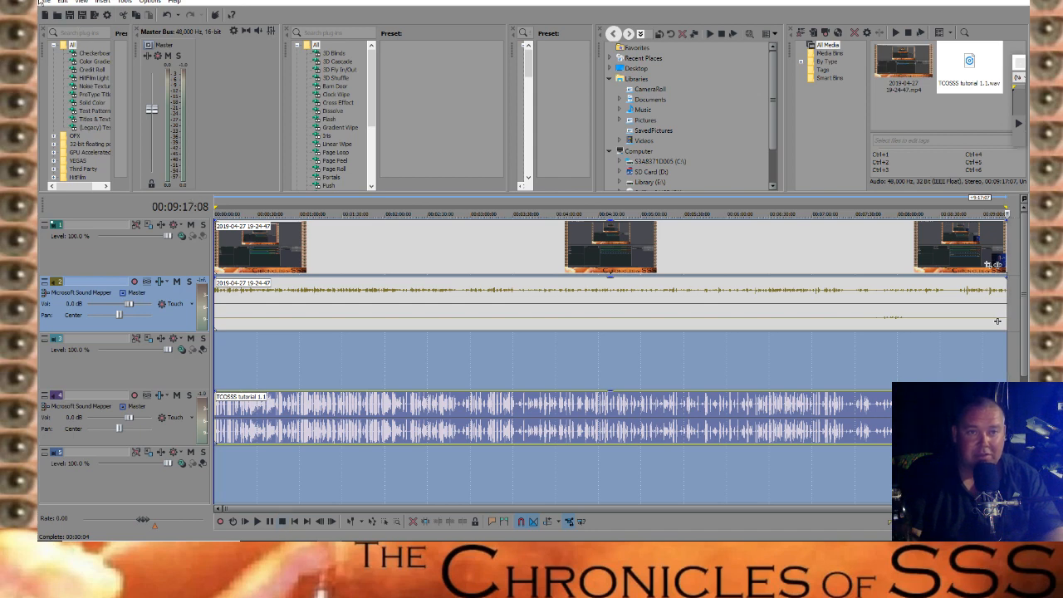
Render the project to the Documents folder as AFK3.MP4 with the XDCAM EX template HQ 1920x1080-60i, 35 Mbps VBR
{"action": "left_click", "coordinate": [46, 2]}
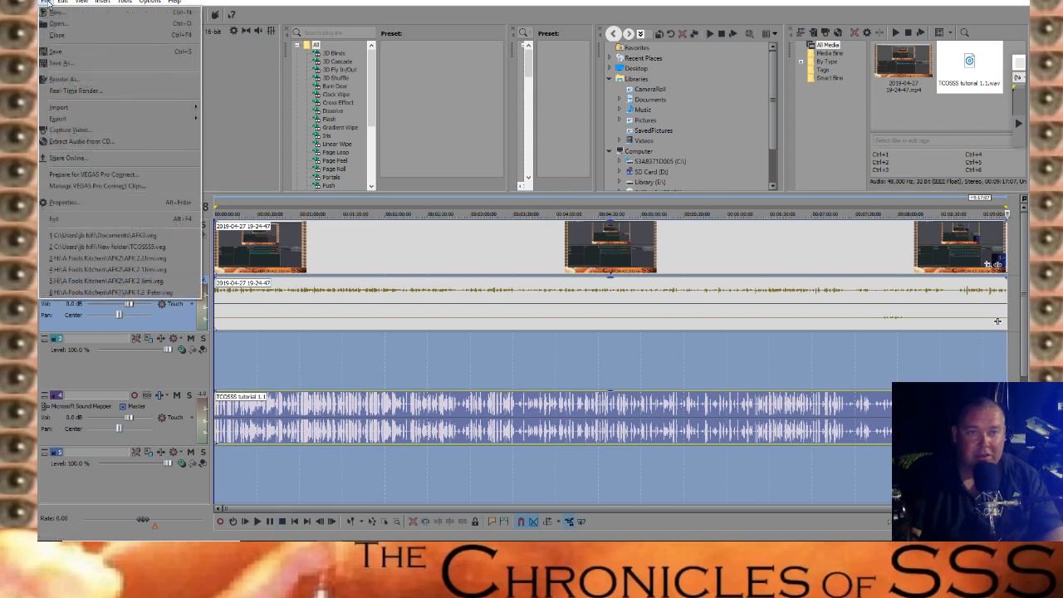
{"action": "left_click", "coordinate": [111, 81]}
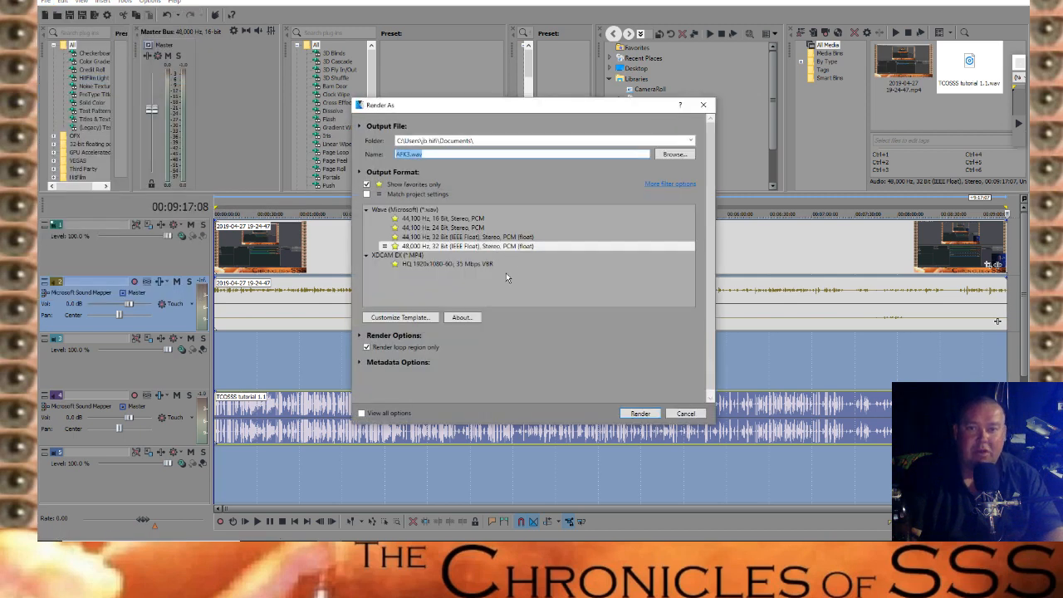
{"action": "left_click", "coordinate": [465, 265]}
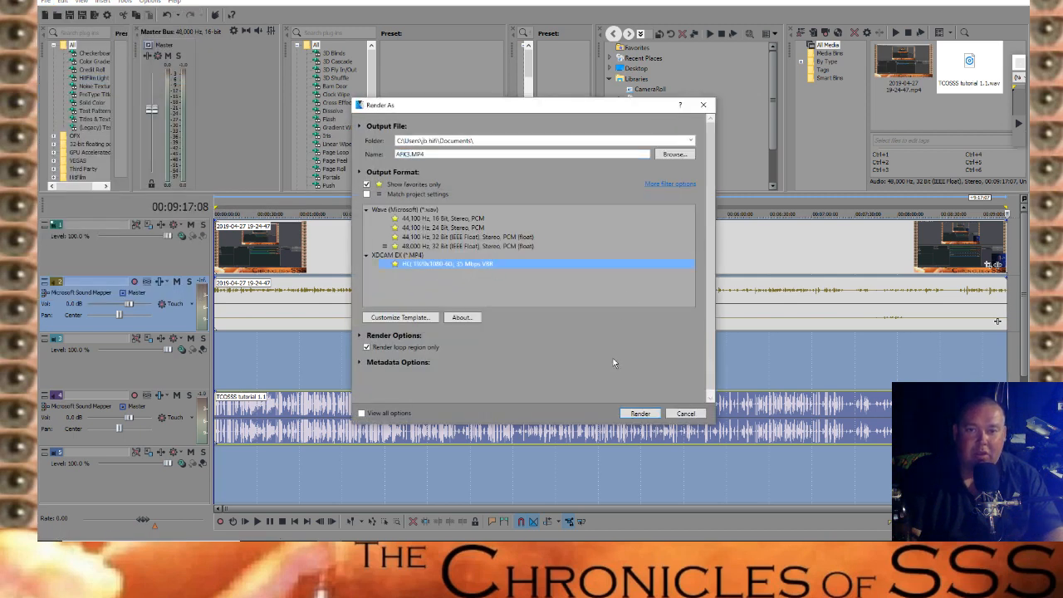
{"action": "left_click", "coordinate": [650, 416]}
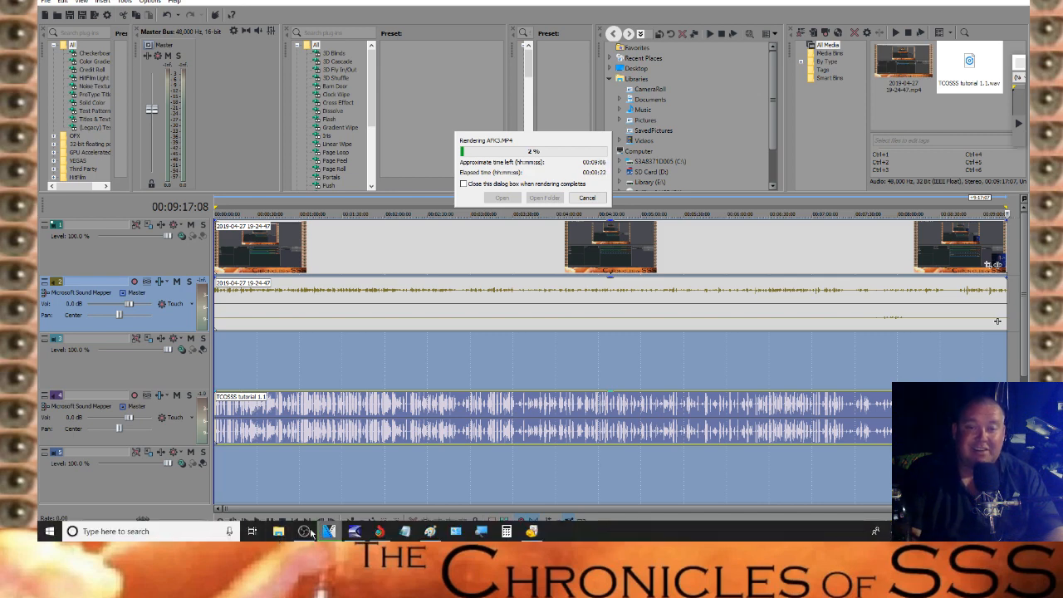
Switch to OBS Studio while the render is running
{"action": "left_click", "coordinate": [307, 531]}
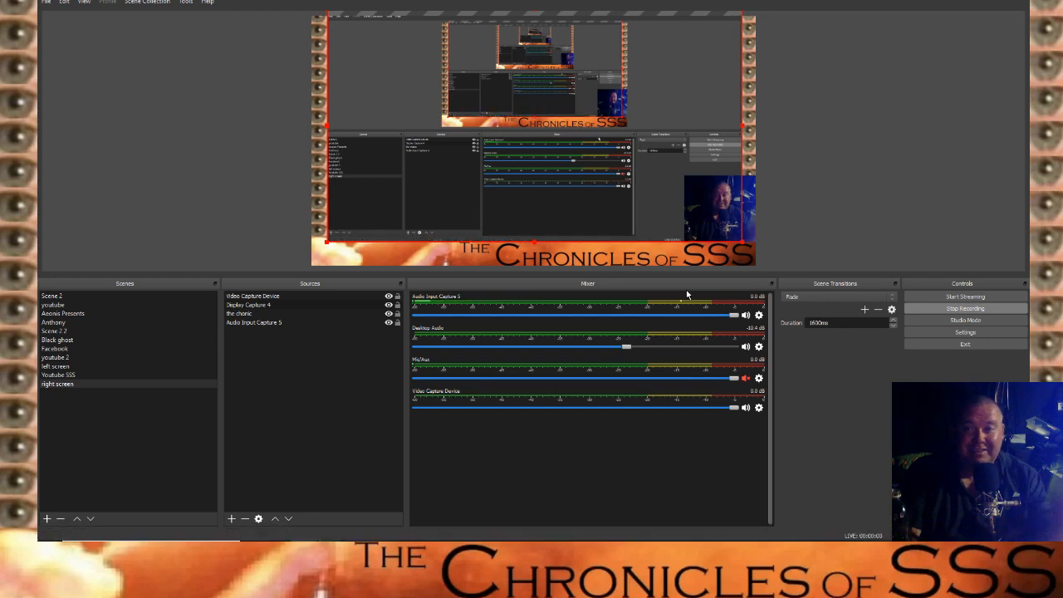